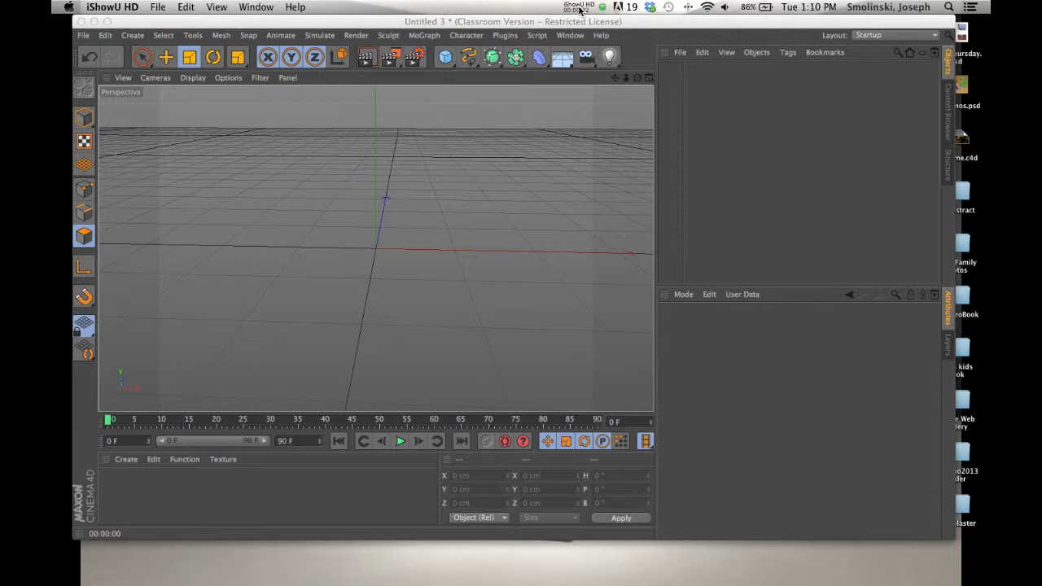
Add a cylinder primitive to the scene and display it with Gouraud Shading (Lines)
click(638, 79)
drag(637, 78, 392, 269)
drag(615, 77, 375, 248)
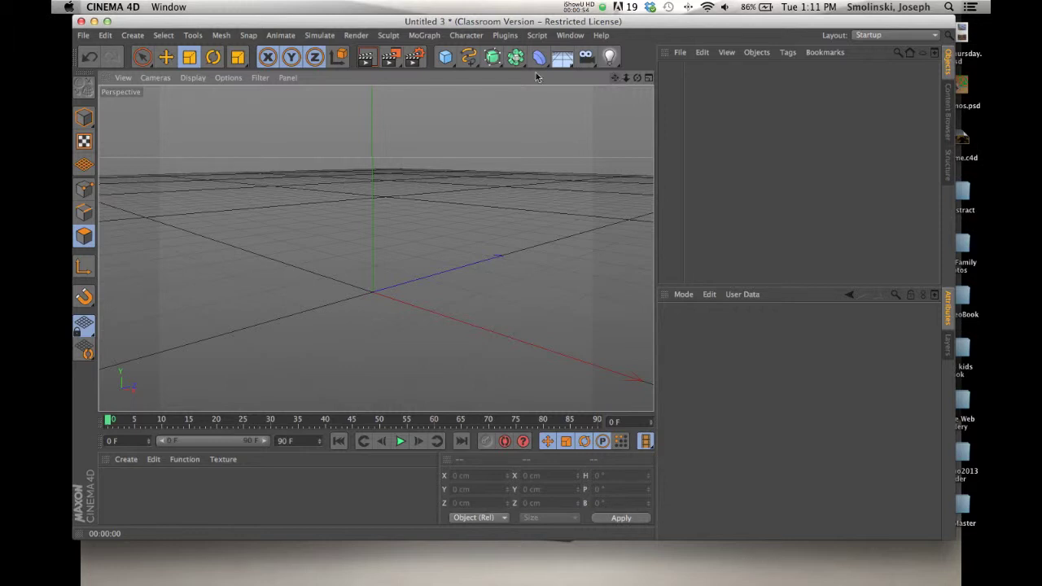
click(447, 64)
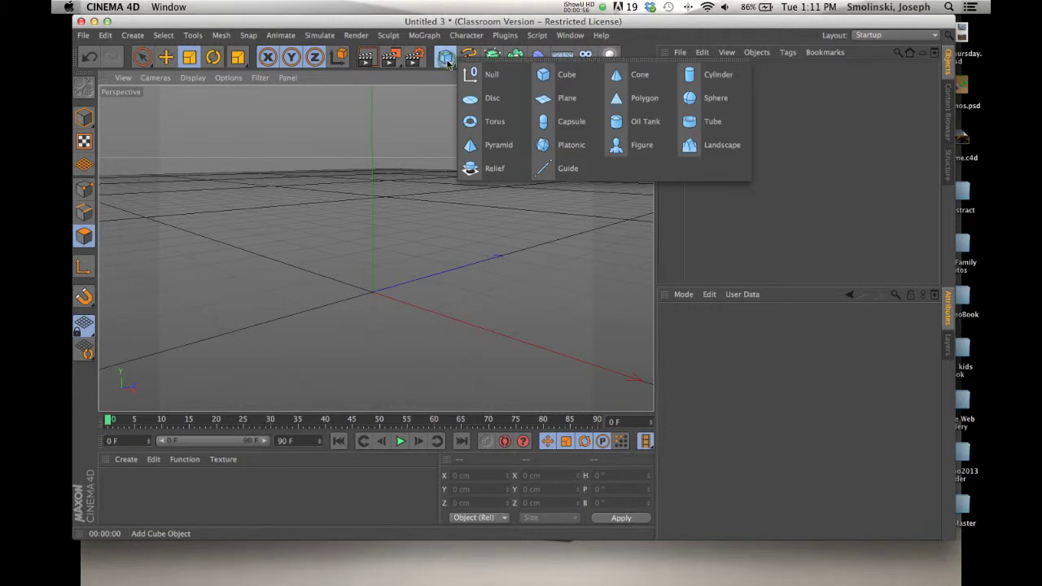
click(701, 76)
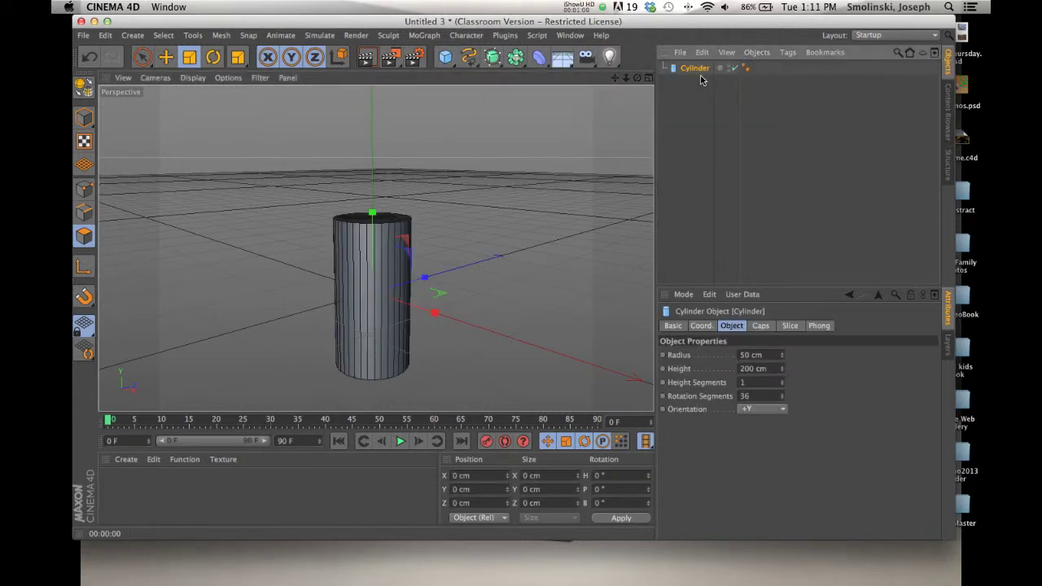
click(194, 79)
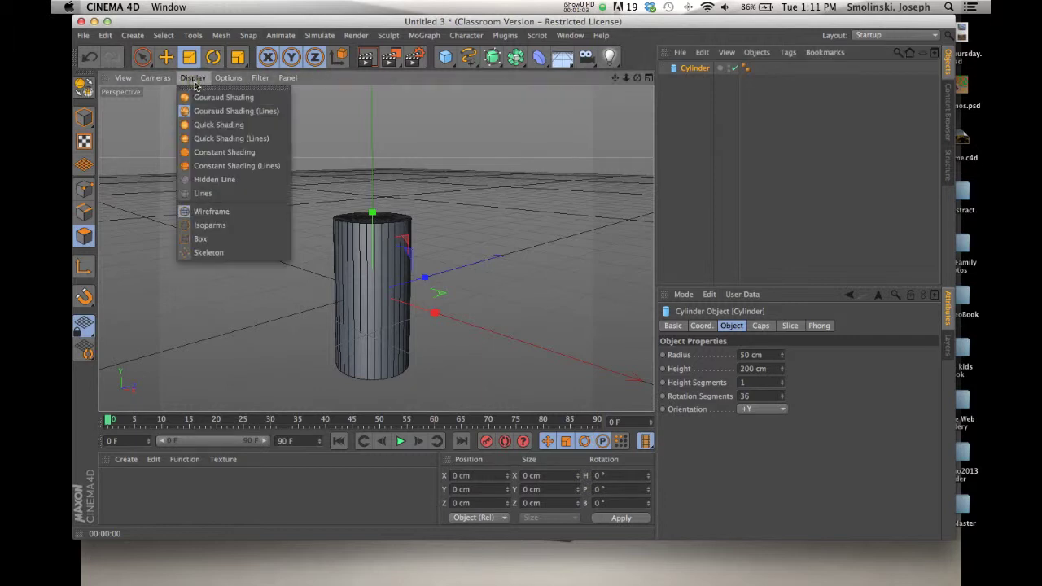
click(245, 111)
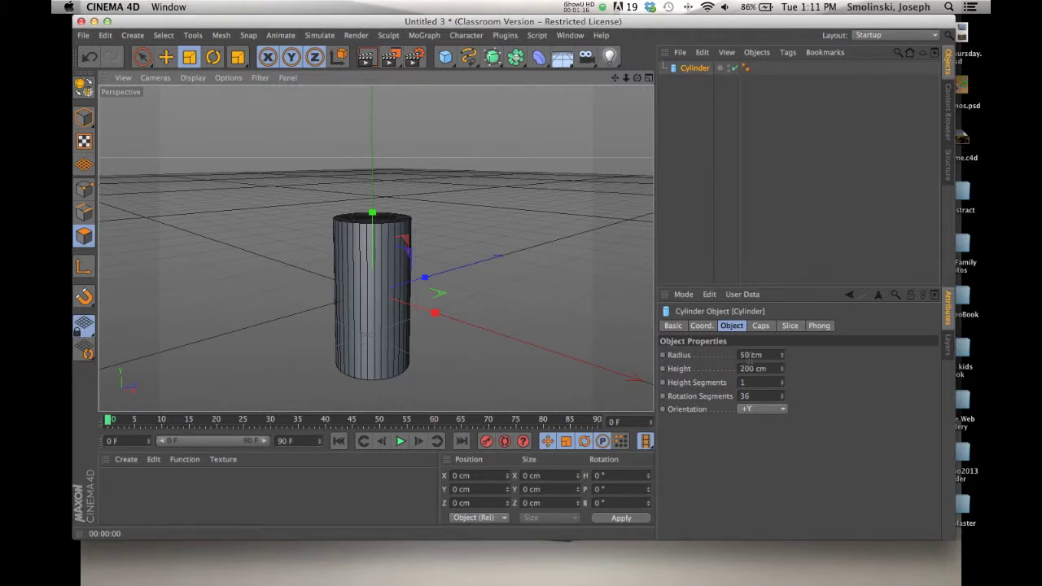
Widen the cylinder in Model mode and set its radius to 120 cm
click(84, 118)
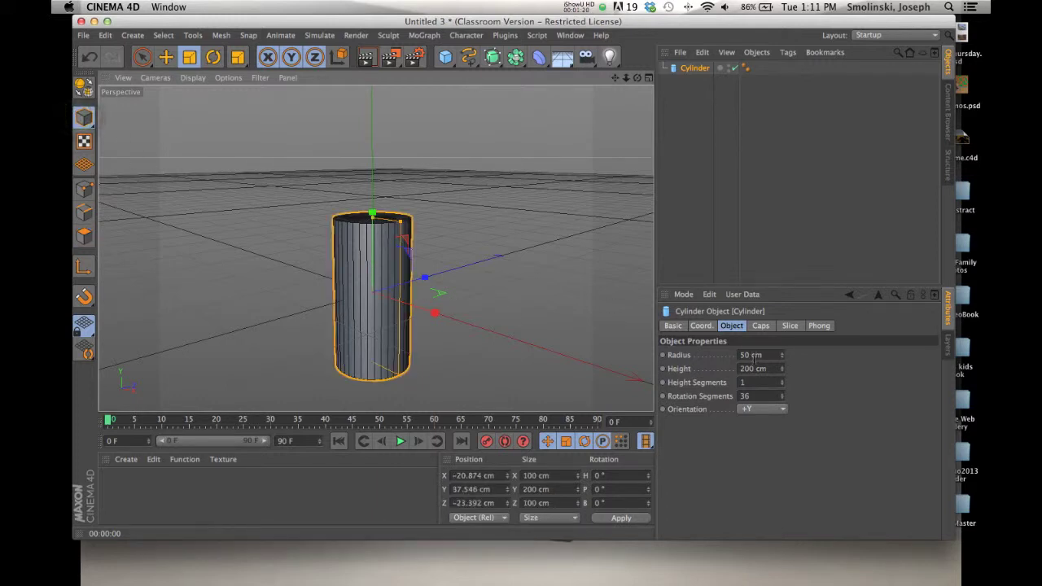
drag(401, 225, 425, 236)
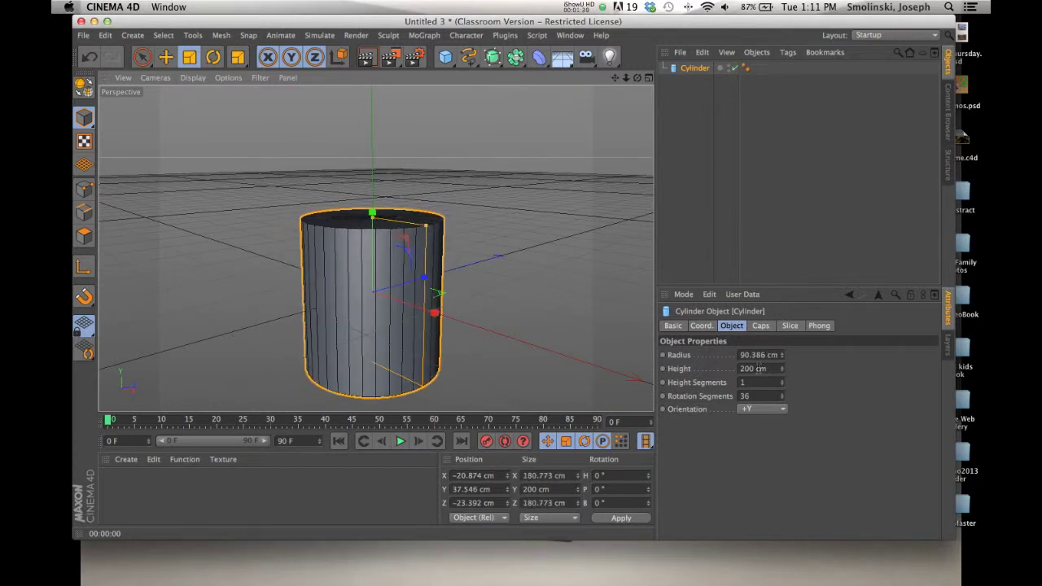
drag(426, 225, 440, 227)
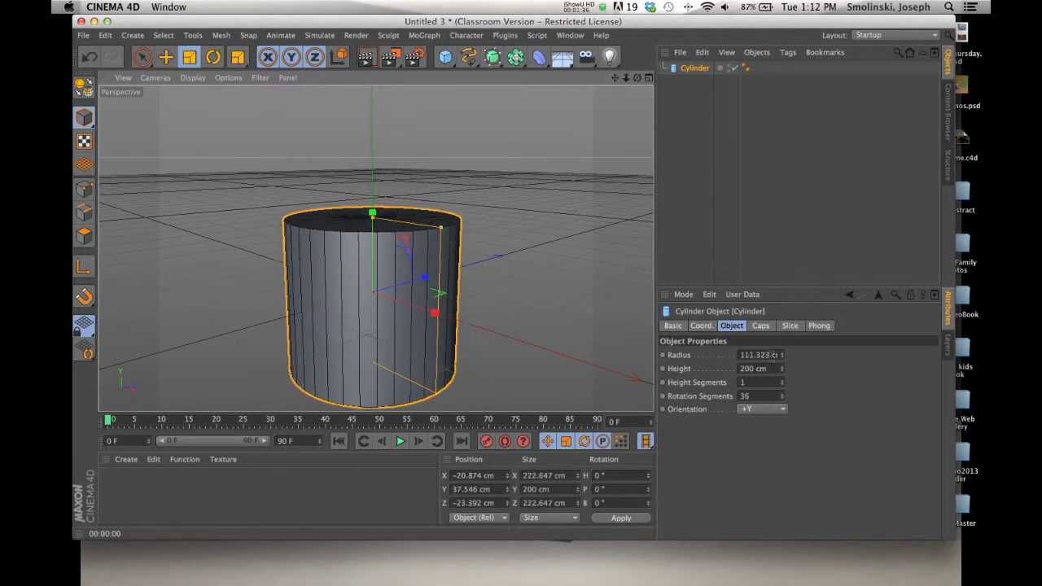
double_click(771, 355)
text(120)
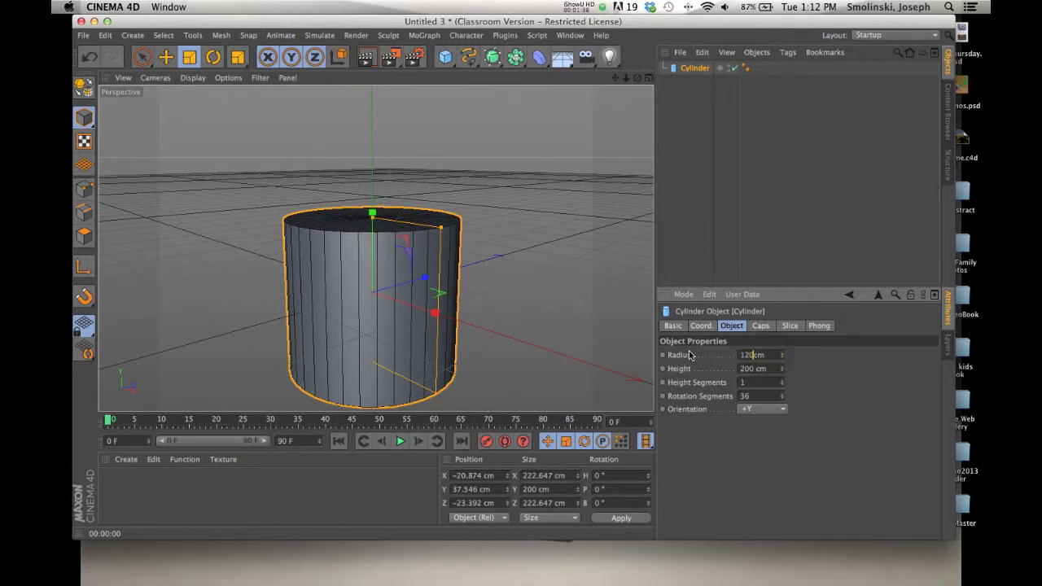
key(Return)
Enable the fillet on the cylinder's caps and set the fillet segments to 3
drag(637, 78, 634, 82)
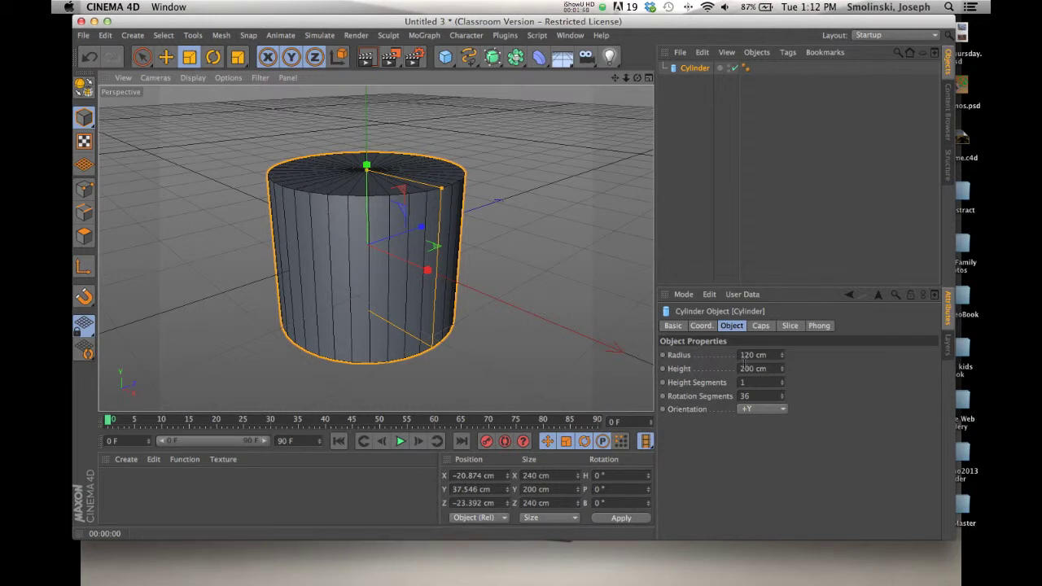
click(760, 326)
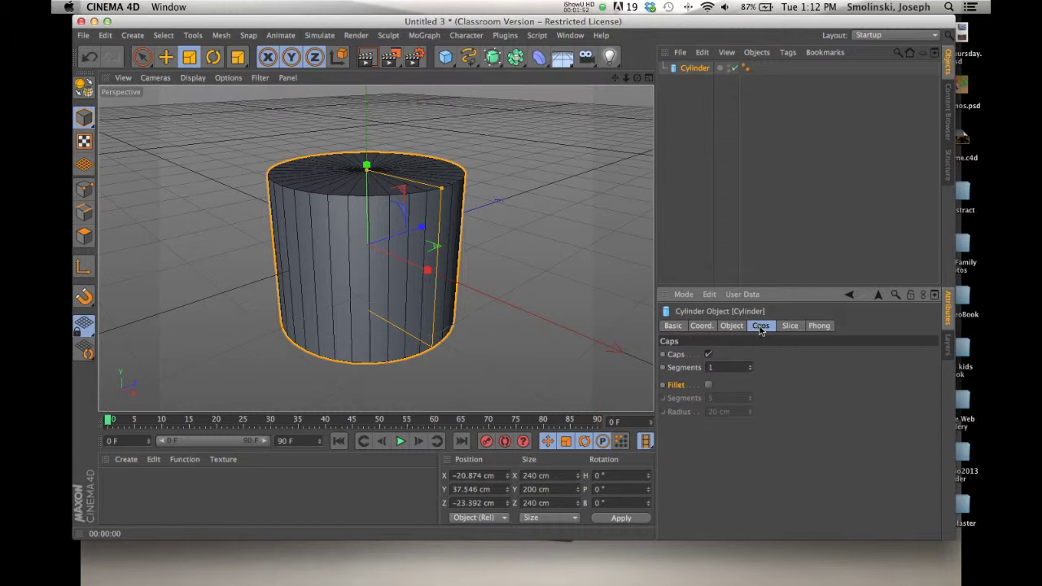
click(708, 386)
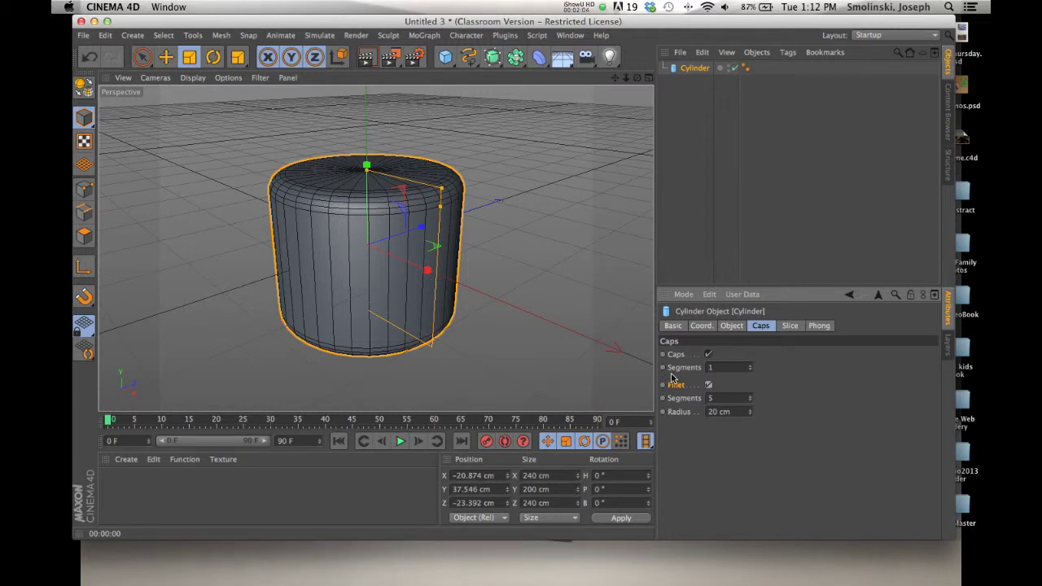
click(729, 397)
text(1)
key(Return)
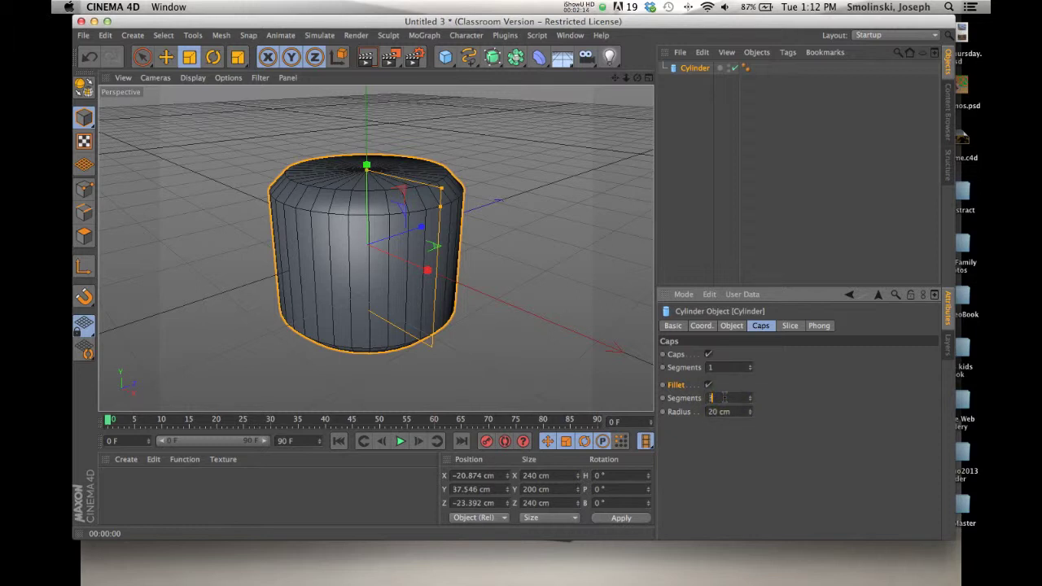
text(3)
key(Return)
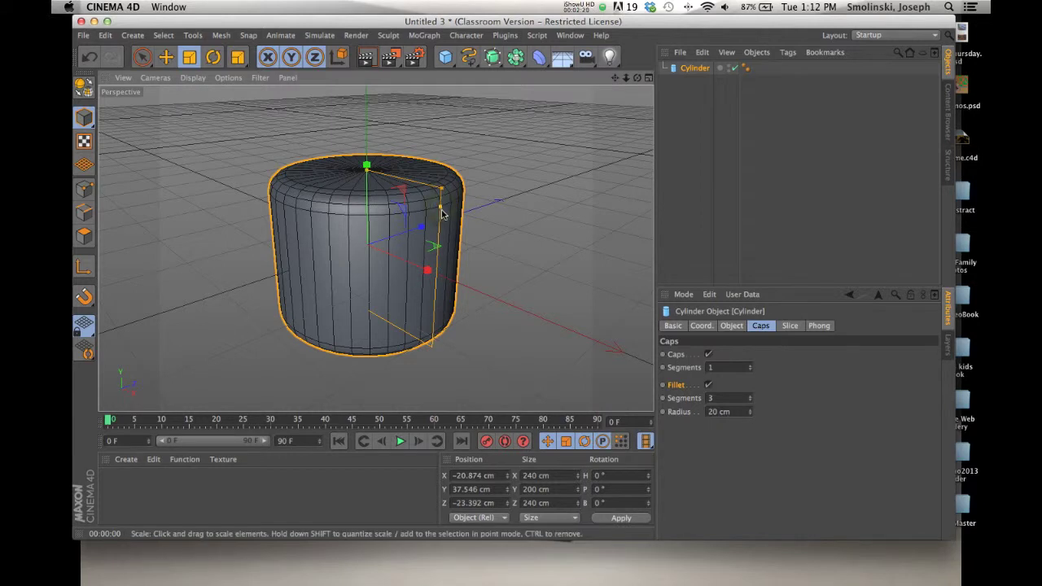
Reduce the cap fillet's radius to 12 cm
mouse_move(442, 209)
mouse_down()
mouse_move(442, 258)
mouse_move(438, 203)
mouse_up()
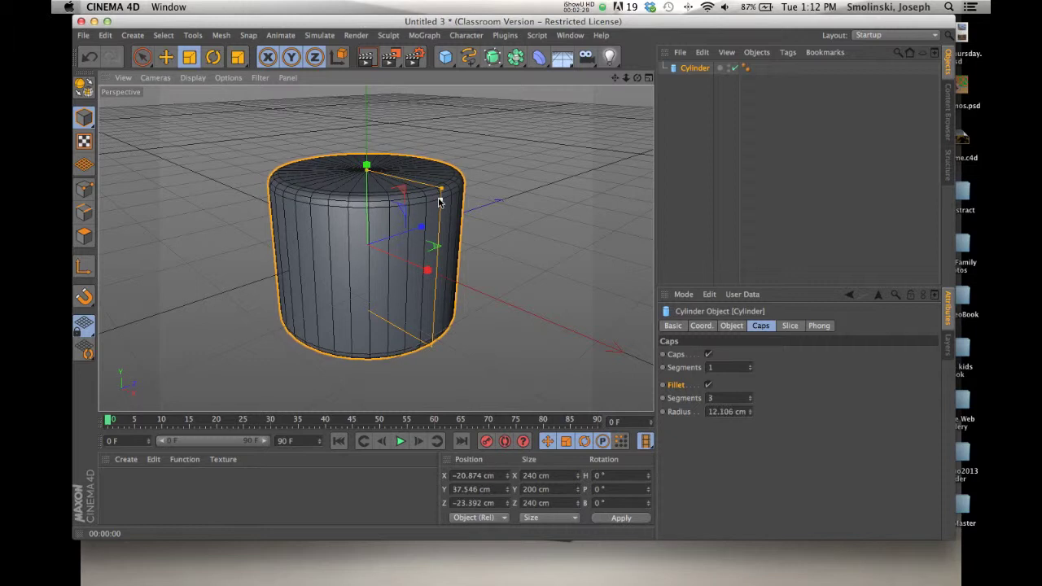
double_click(735, 413)
text(12)
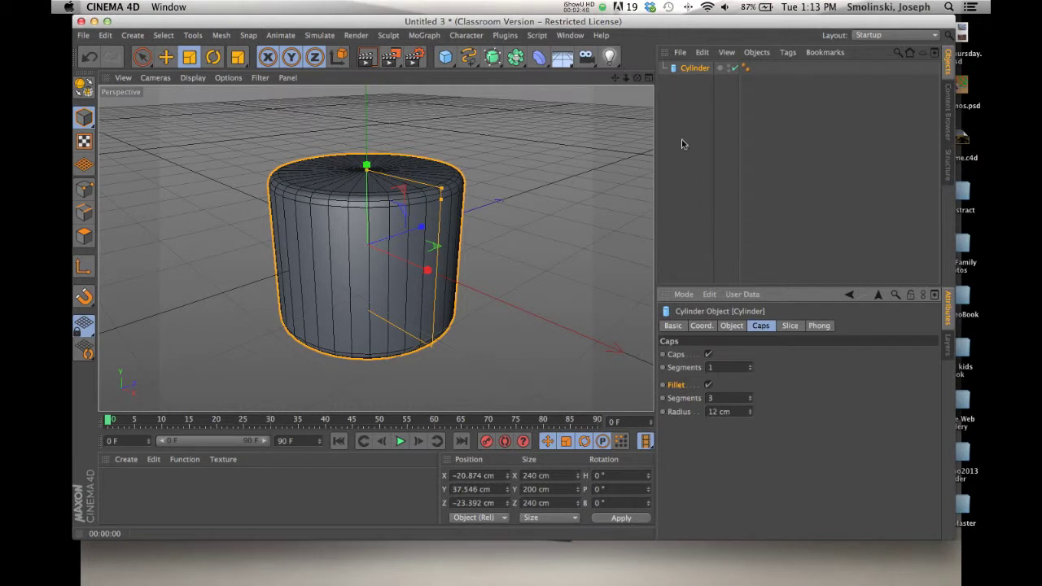
Turn the cylinder's caps off to inspect the open shell, and turn them back on
mouse_move(636, 77)
mouse_down()
mouse_move(625, 96)
mouse_move(624, 83)
mouse_move(637, 85)
mouse_up()
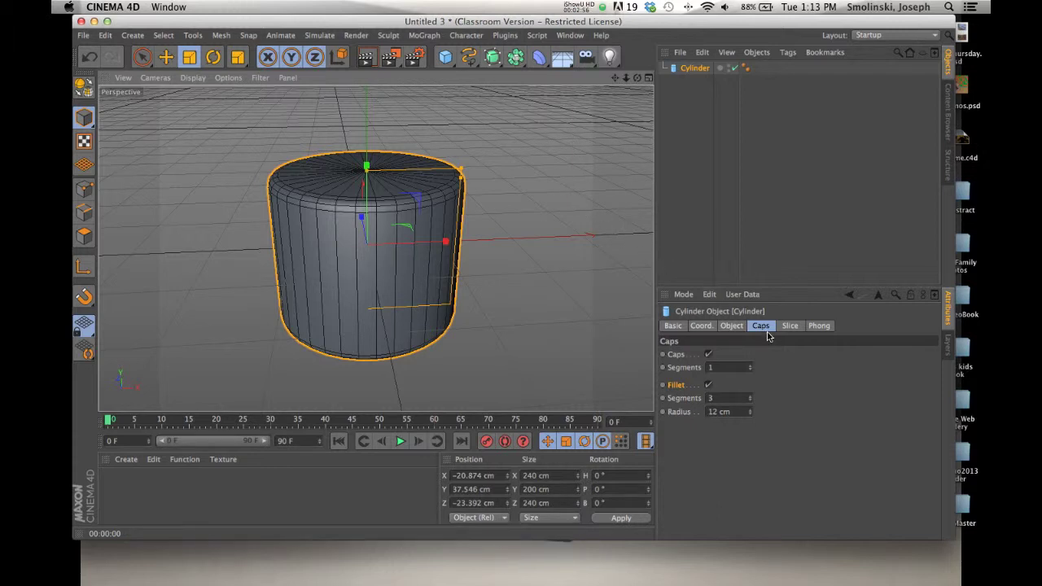
click(709, 354)
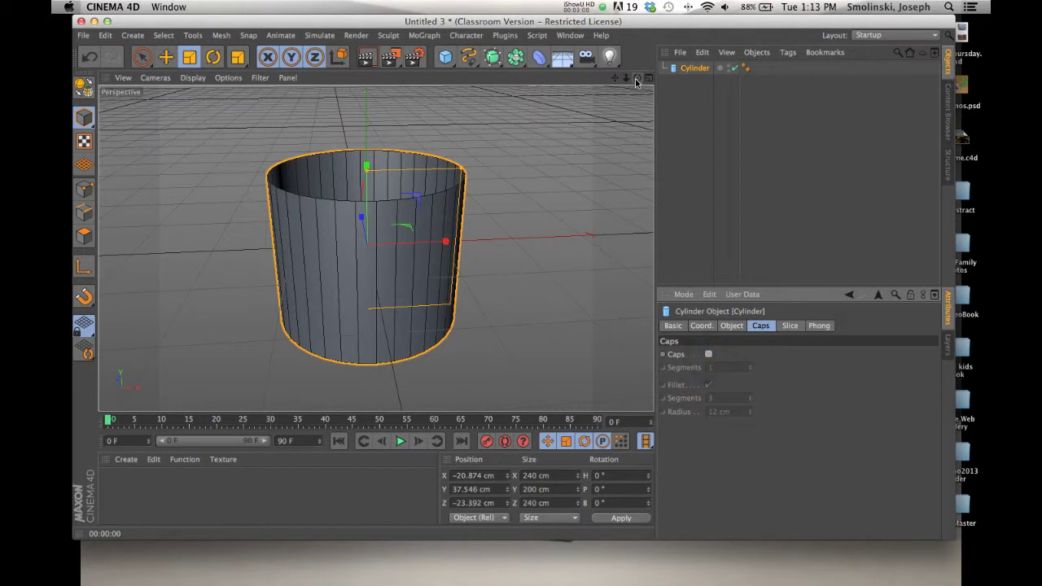
drag(639, 80, 367, 245)
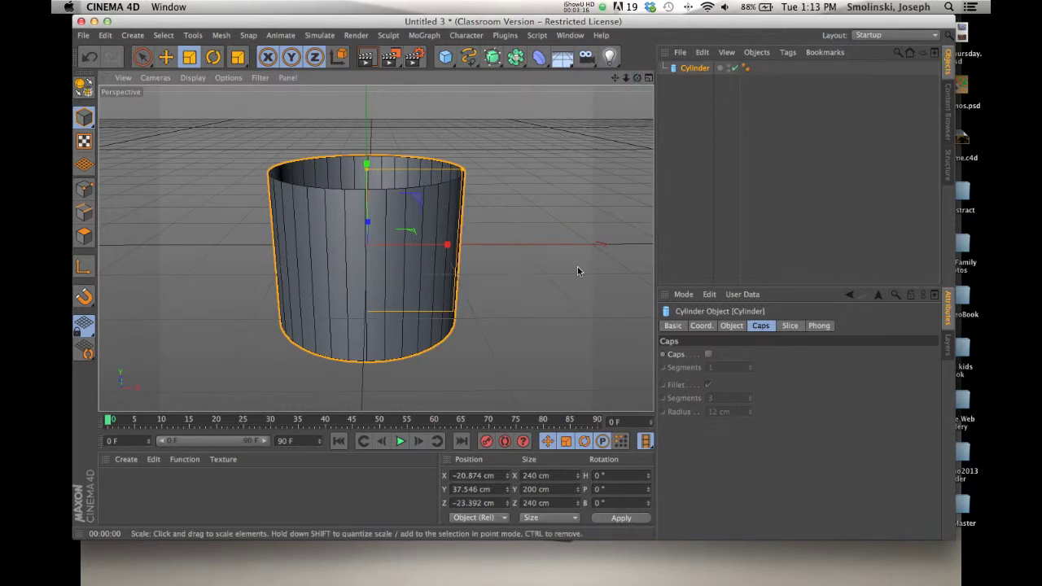
click(708, 356)
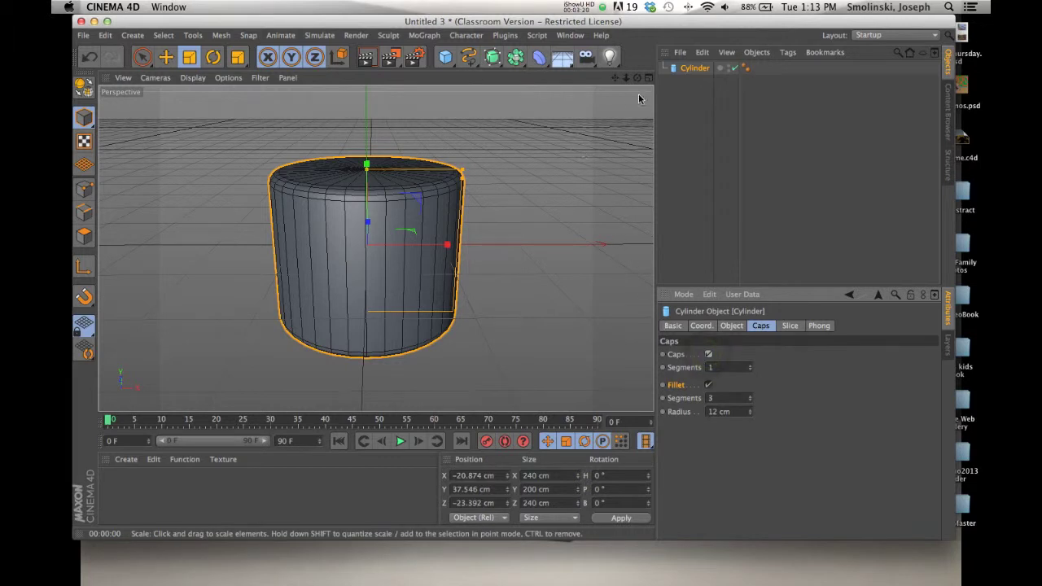
Make the cylinder editable and select all polygons of its flat top cap with Live Selection
drag(637, 77, 517, 321)
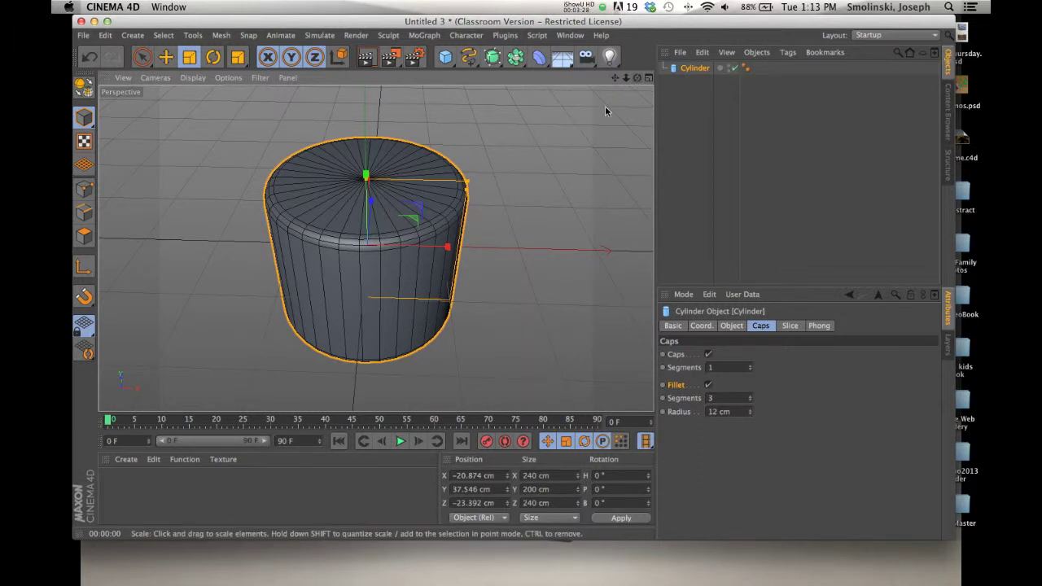
click(84, 90)
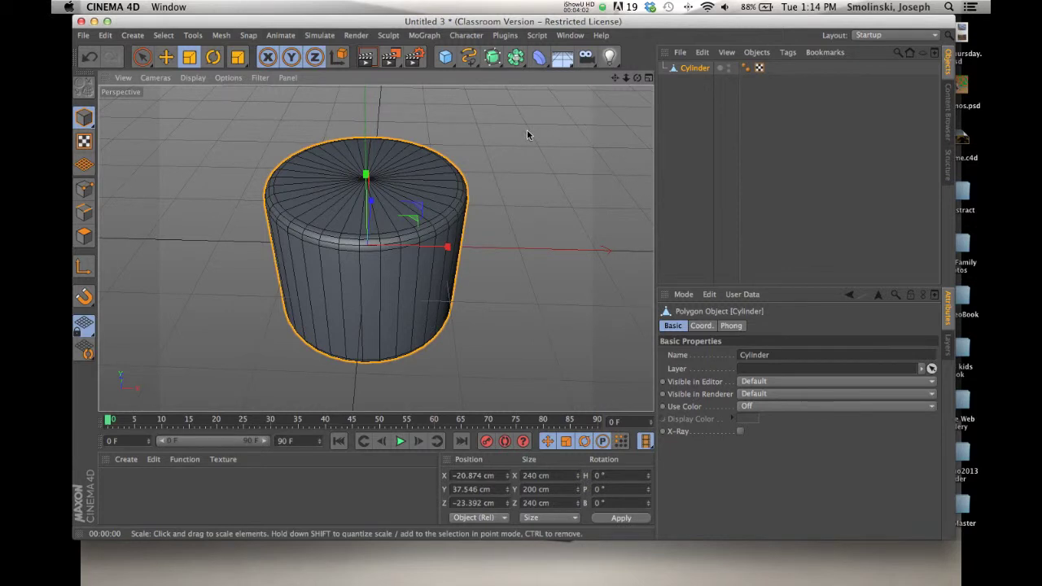
drag(636, 77, 518, 298)
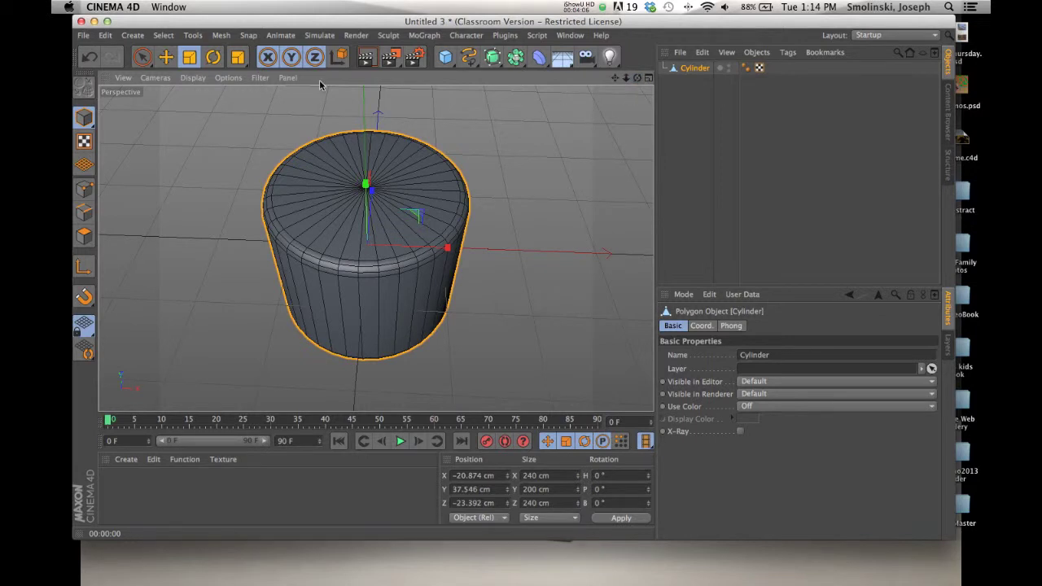
drag(142, 61, 176, 74)
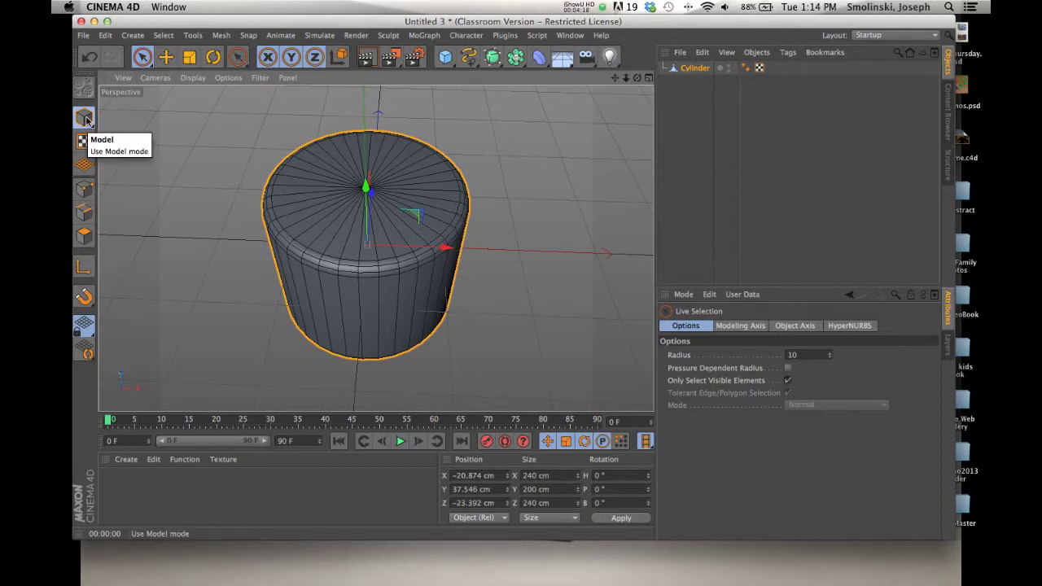
click(85, 237)
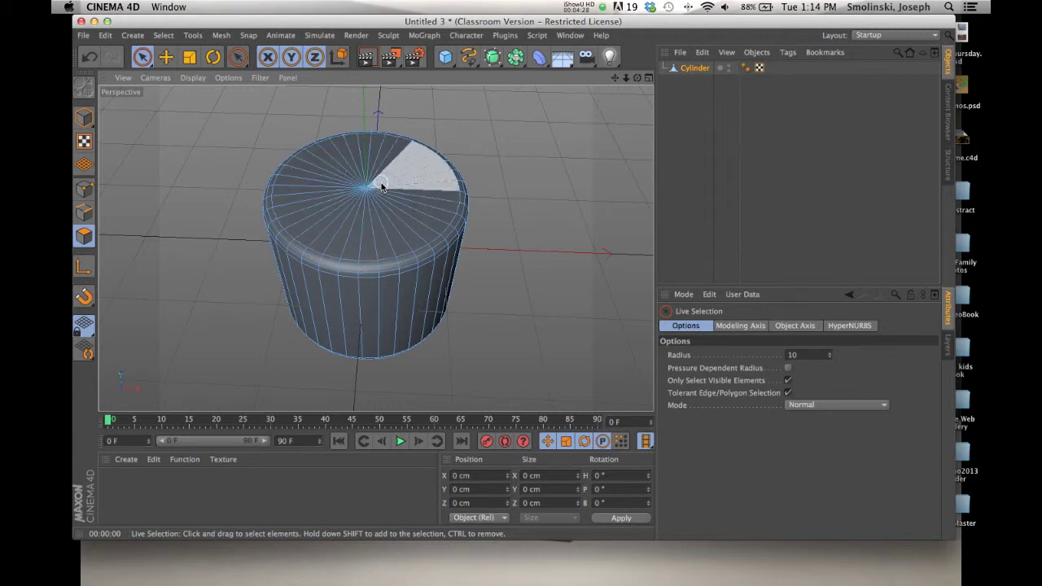
mouse_move(381, 187)
mouse_down()
mouse_move(387, 172)
mouse_move(342, 184)
mouse_move(329, 219)
mouse_move(371, 194)
mouse_up()
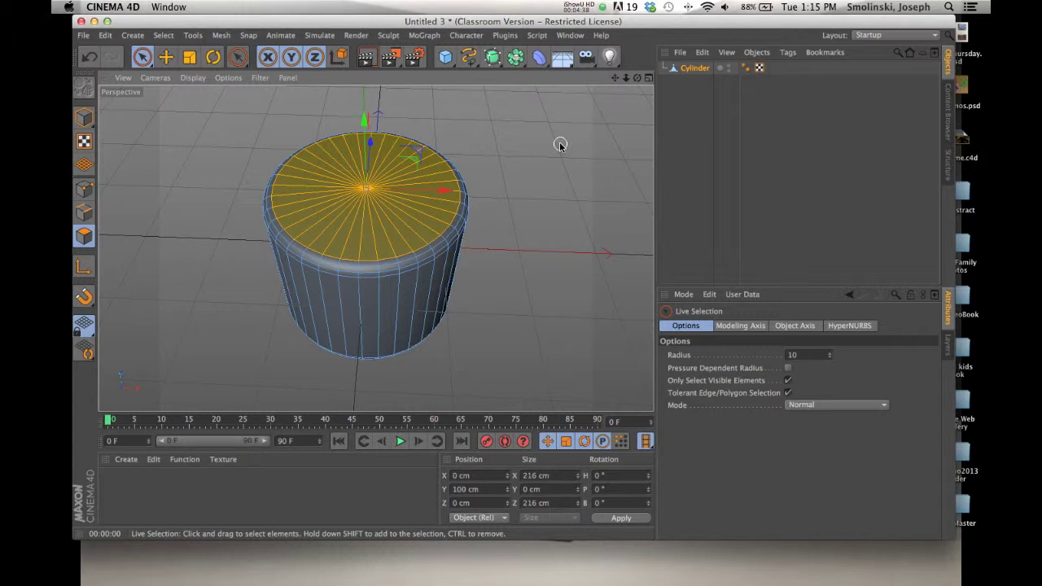
Extrude the selected top polygons down into the cylinder with an offset of about -119.5 cm
click(222, 36)
mouse_move(224, 87)
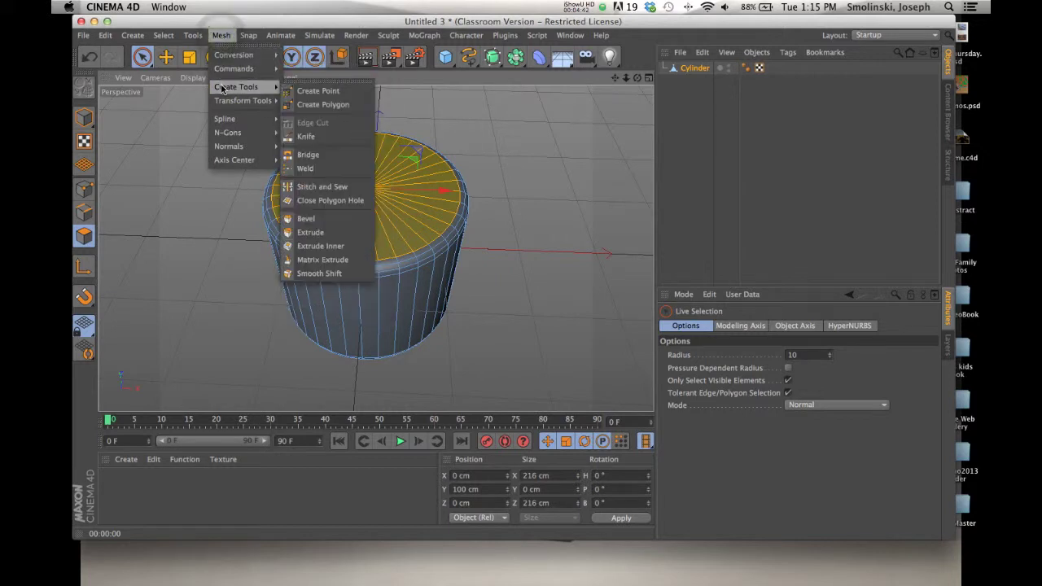
click(328, 236)
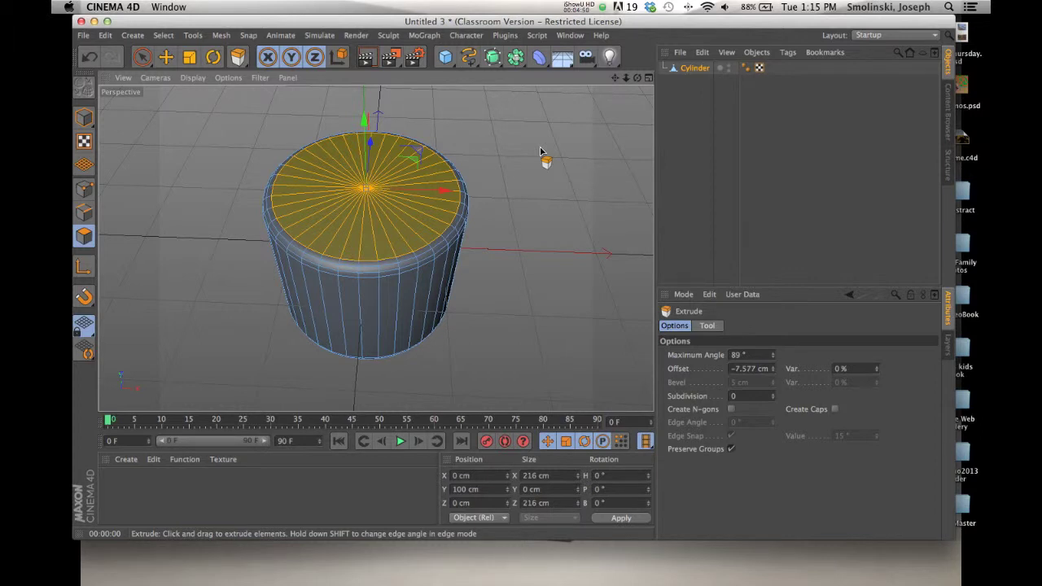
click(245, 63)
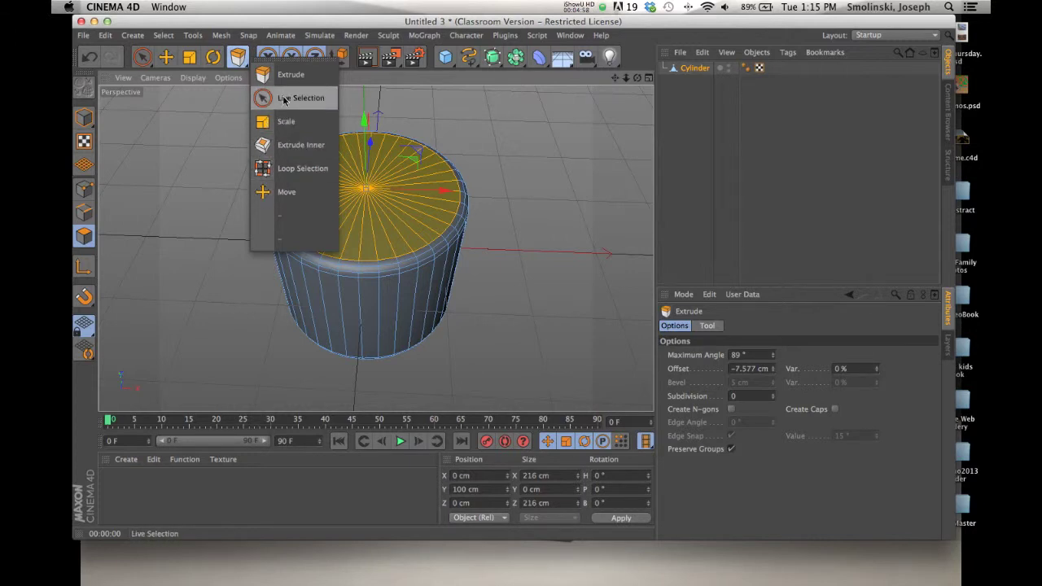
click(242, 62)
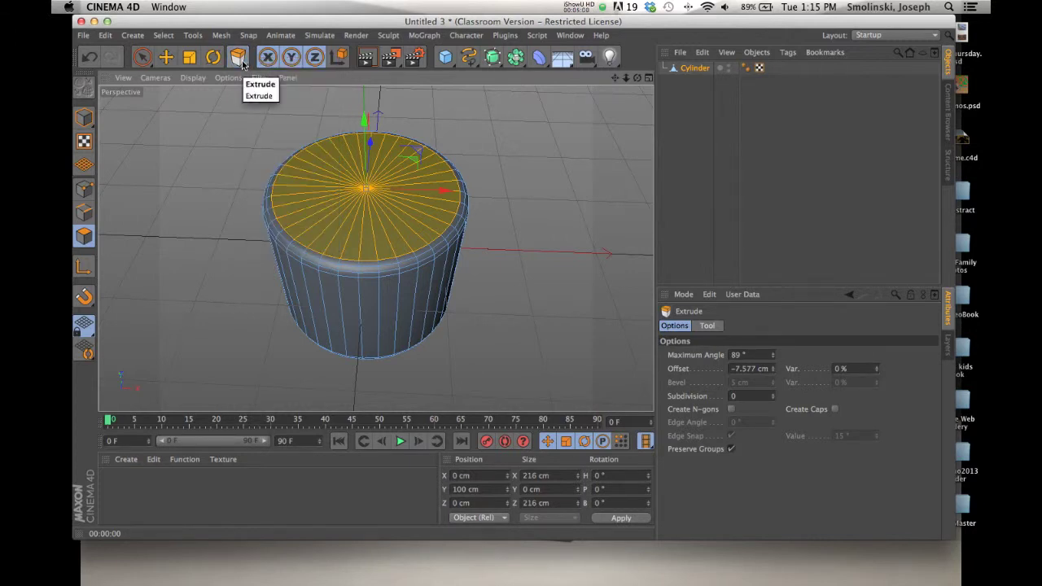
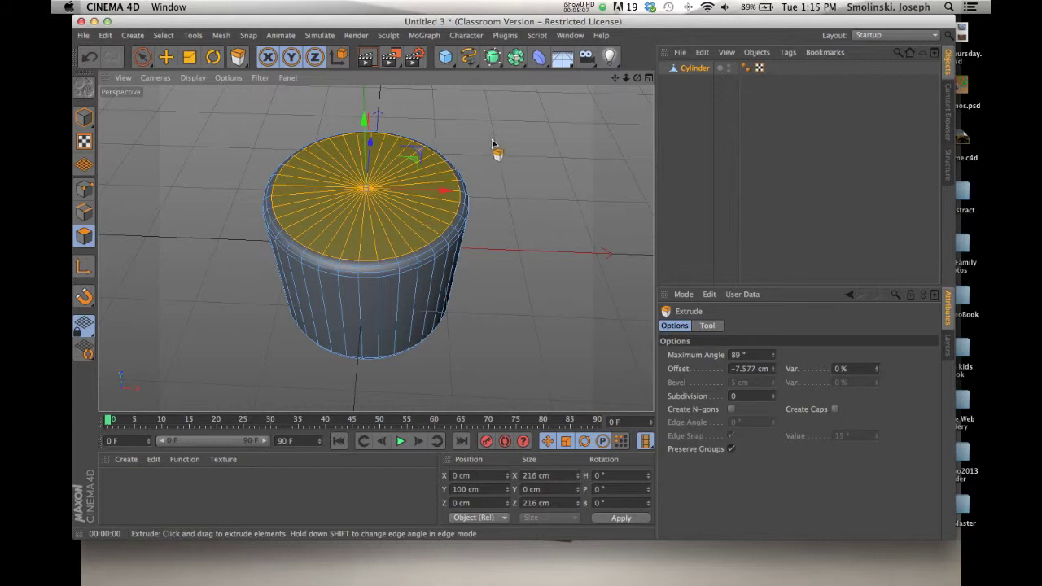
drag(485, 152, 388, 152)
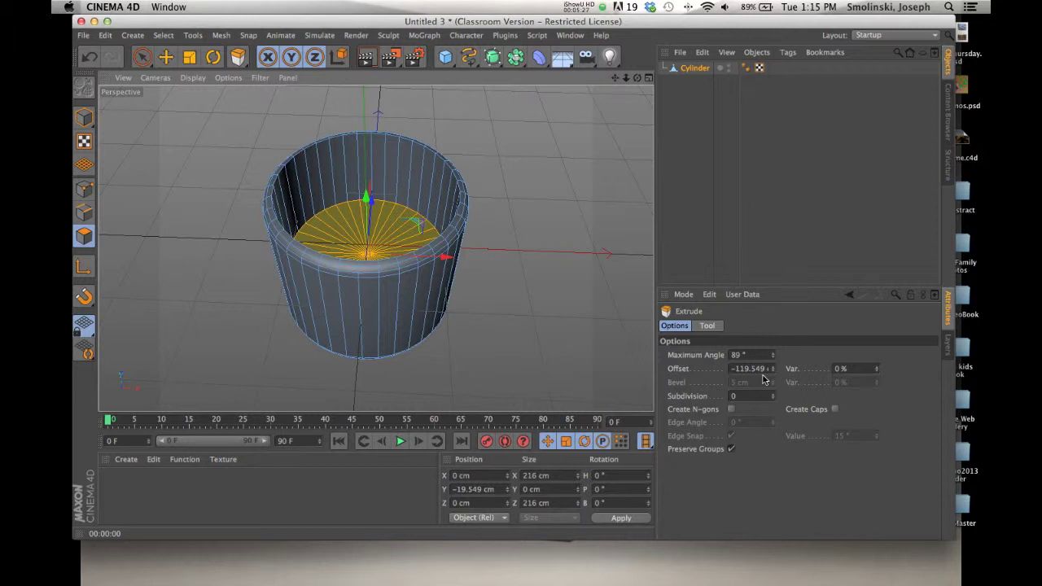
Set the extrusion's offset to -190 cm so the cup's inner floor sits just above its base
click(648, 78)
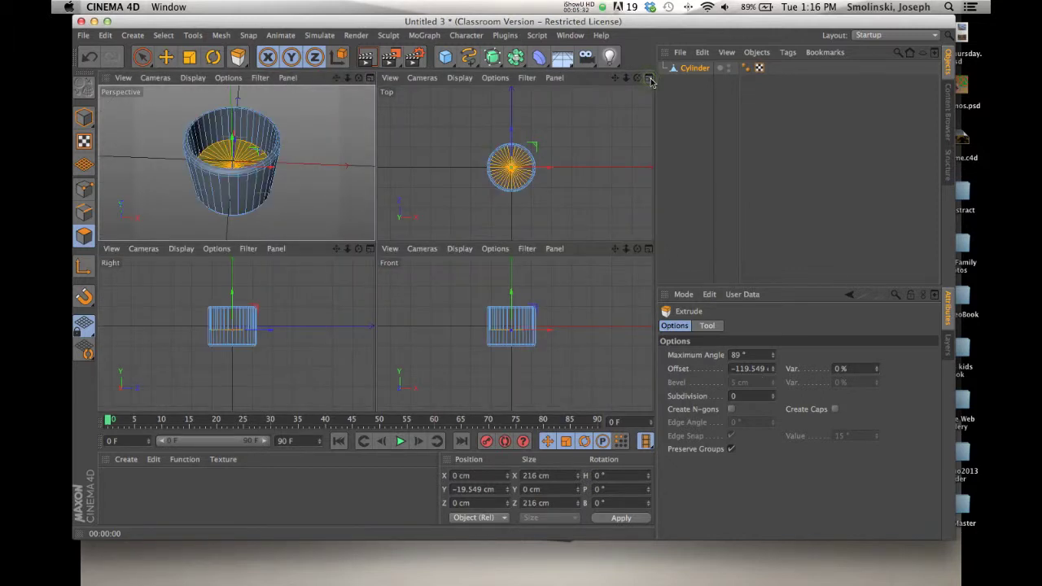
click(648, 248)
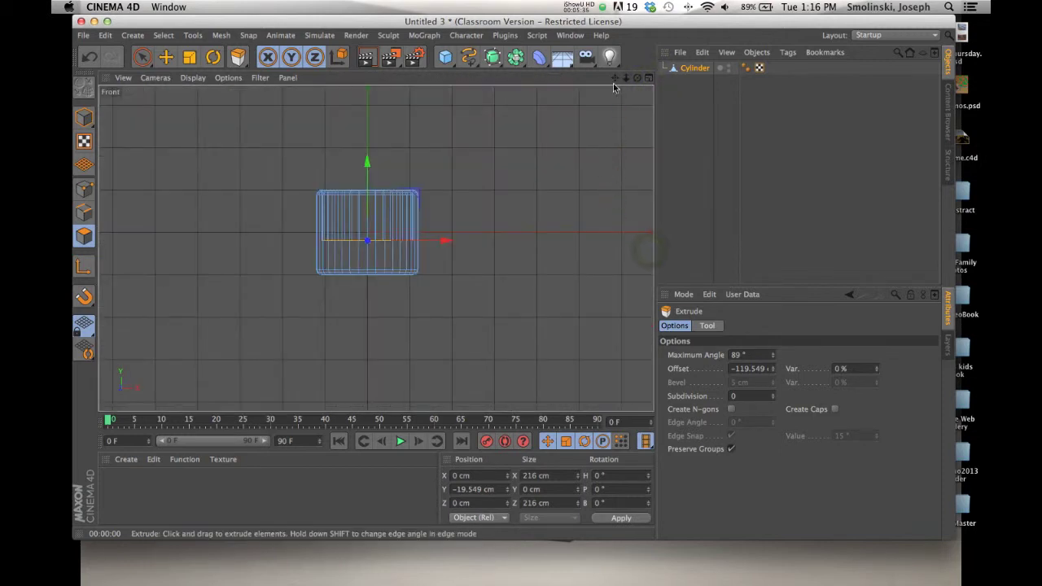
drag(626, 78, 683, 80)
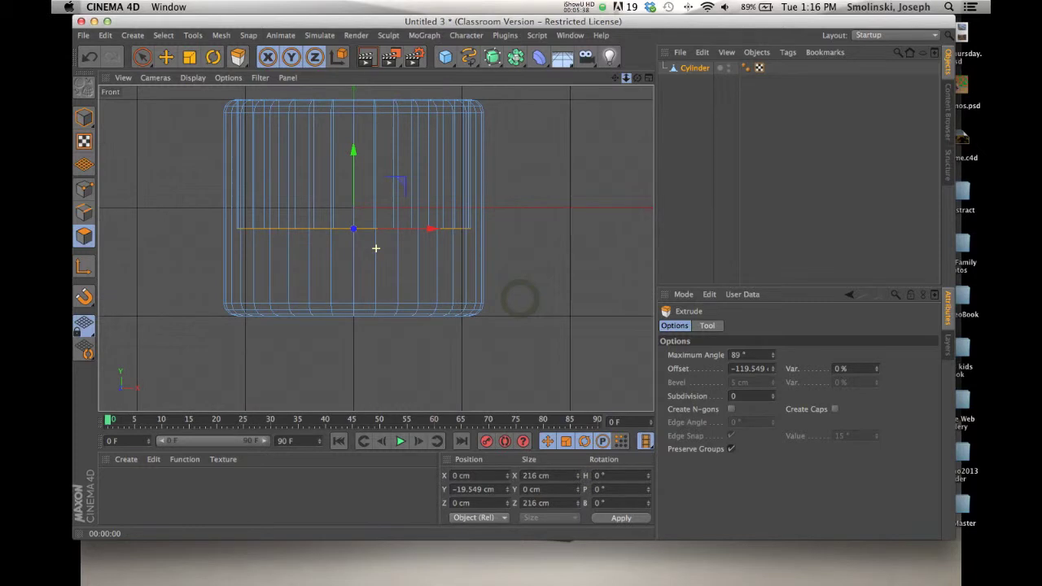
double_click(765, 368)
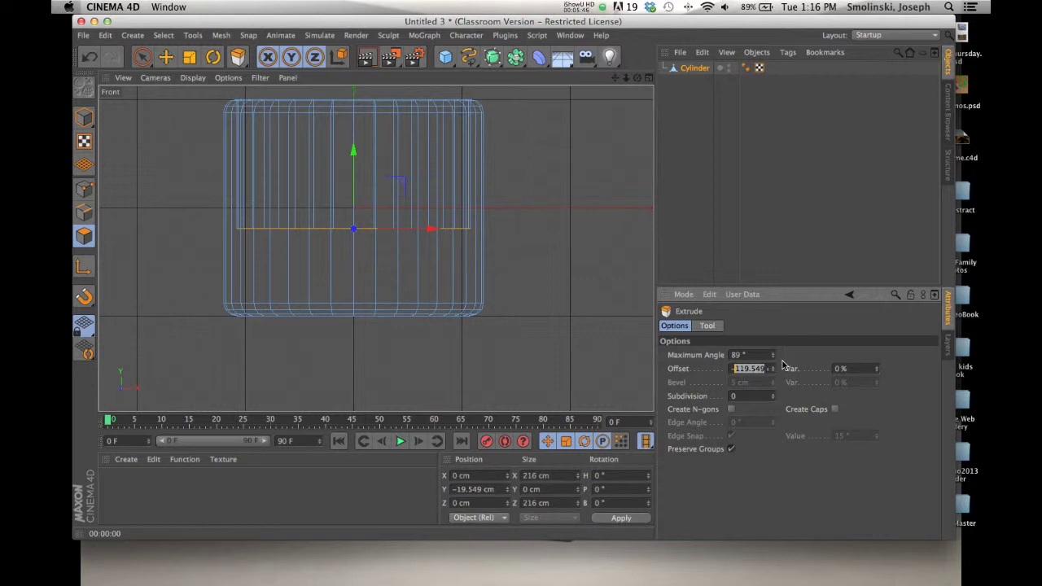
text(-190)
key(Return)
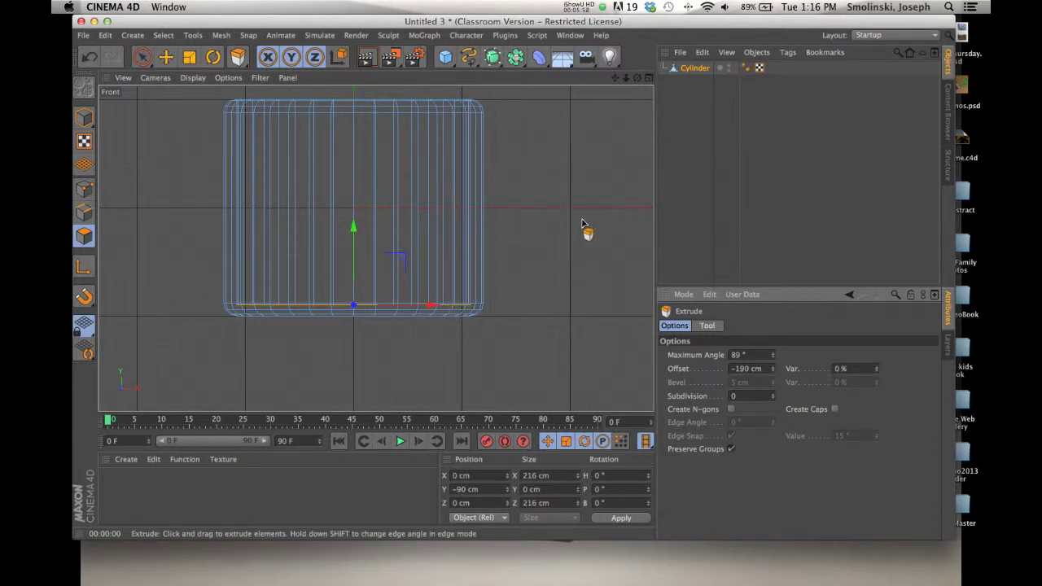
Add a torus to the scene with the cup and set its orientation to +Z
click(648, 77)
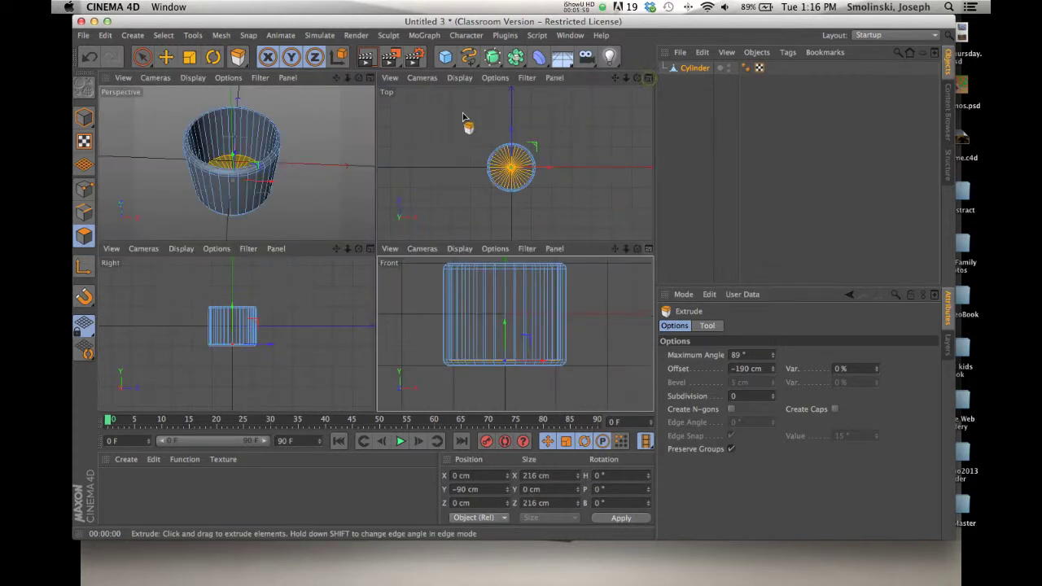
click(369, 77)
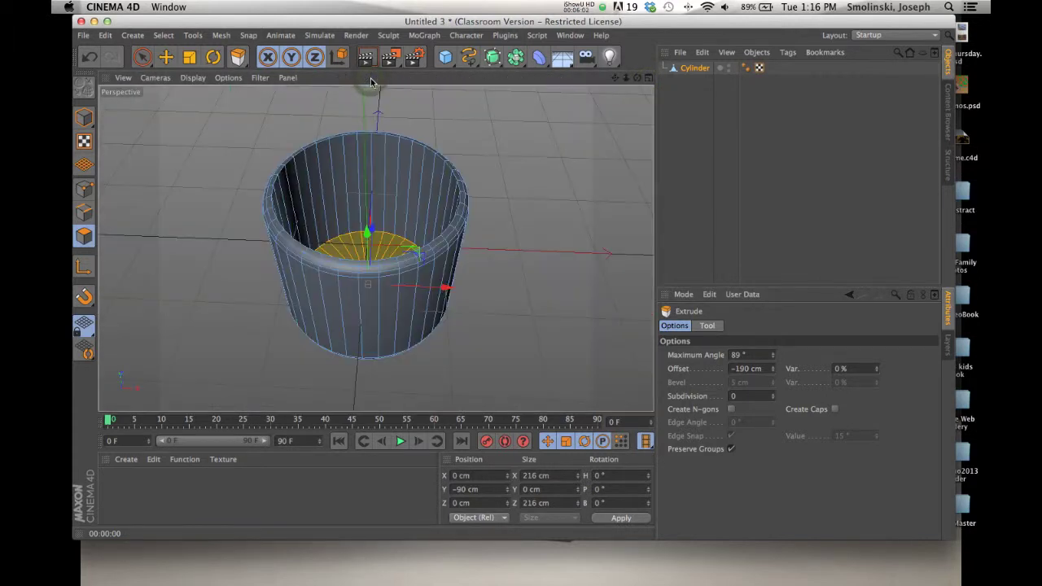
drag(636, 77, 518, 300)
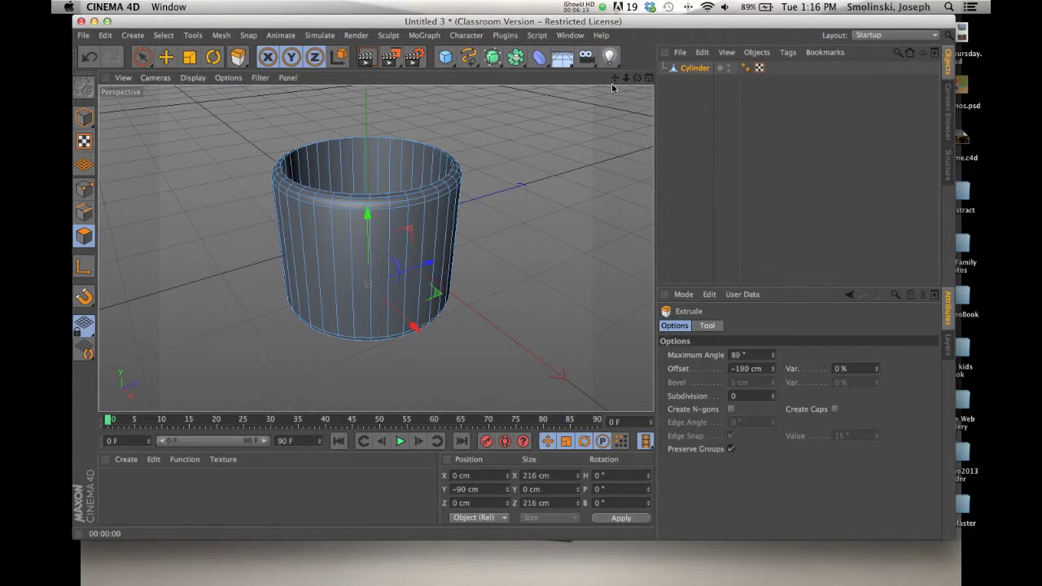
click(444, 59)
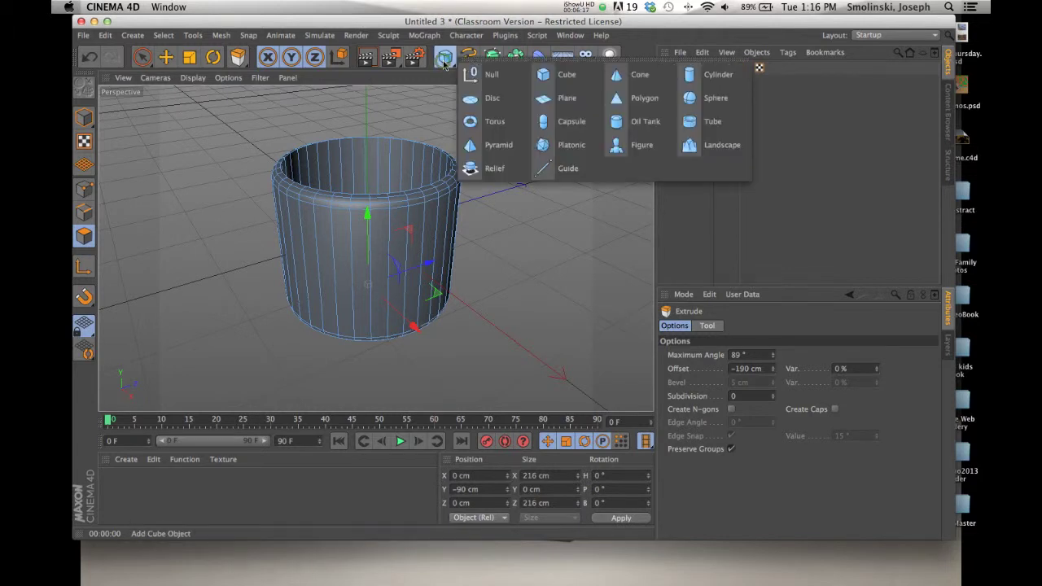
click(472, 122)
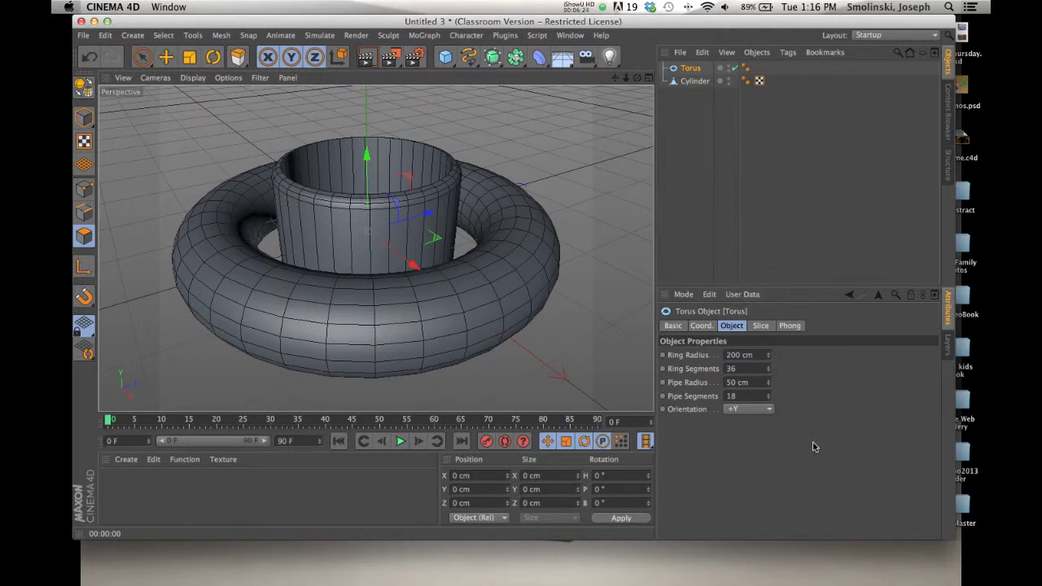
click(769, 411)
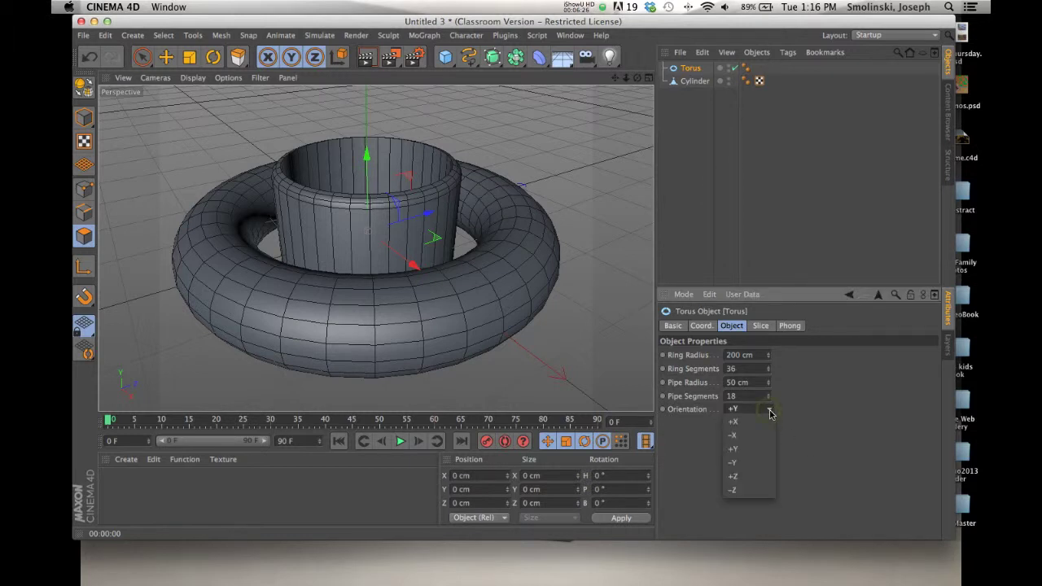
click(769, 423)
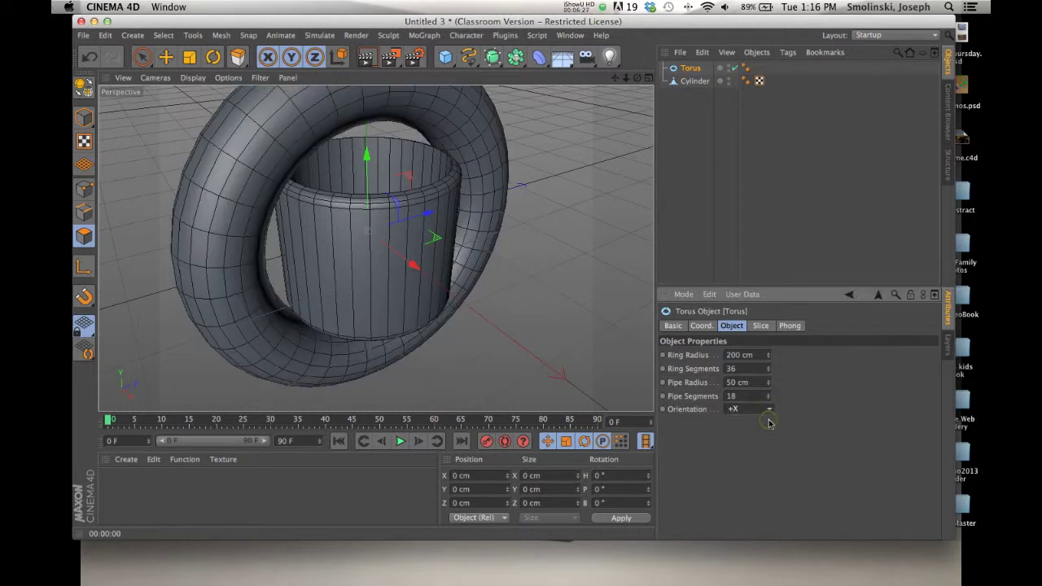
click(769, 411)
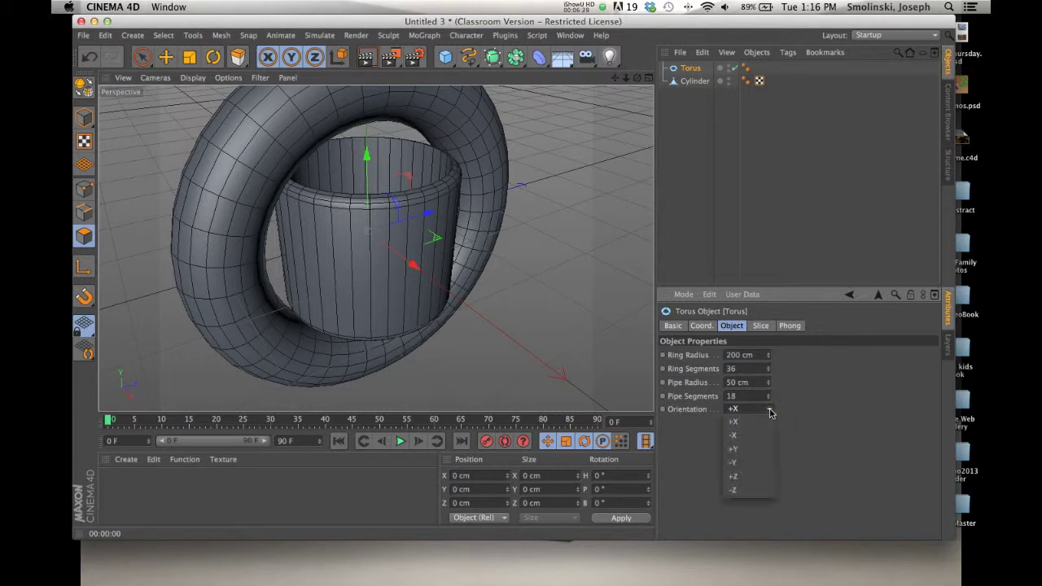
click(765, 477)
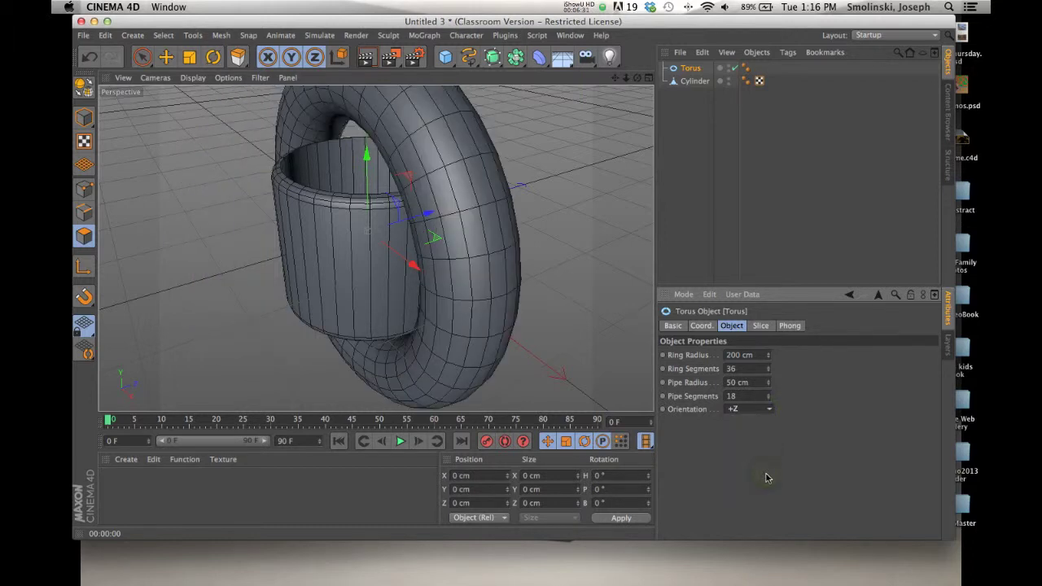
Slice the torus from 90° to 270° to keep only the half on the cup's negative X side
drag(637, 78, 520, 299)
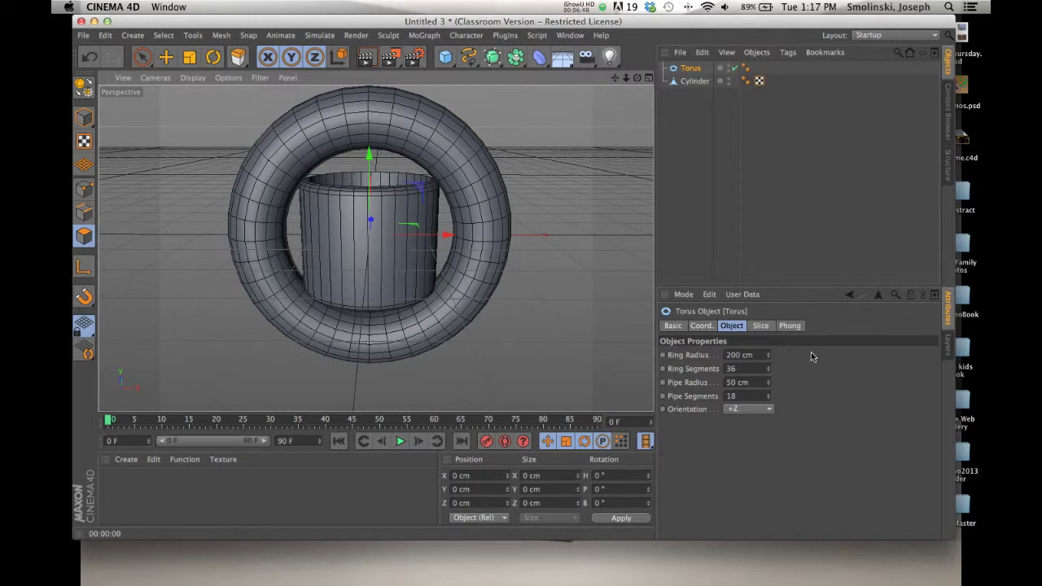
click(810, 348)
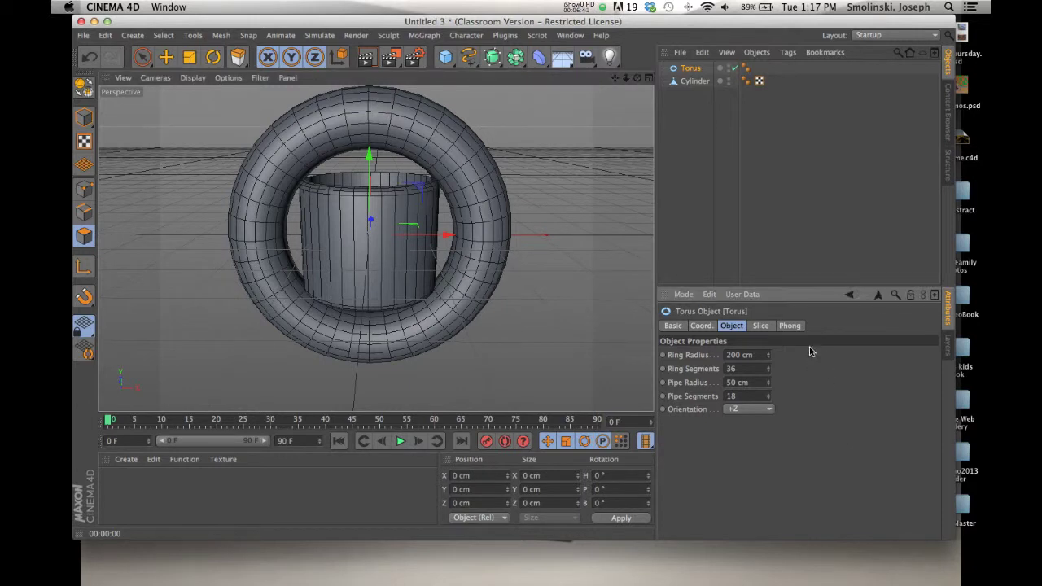
click(762, 326)
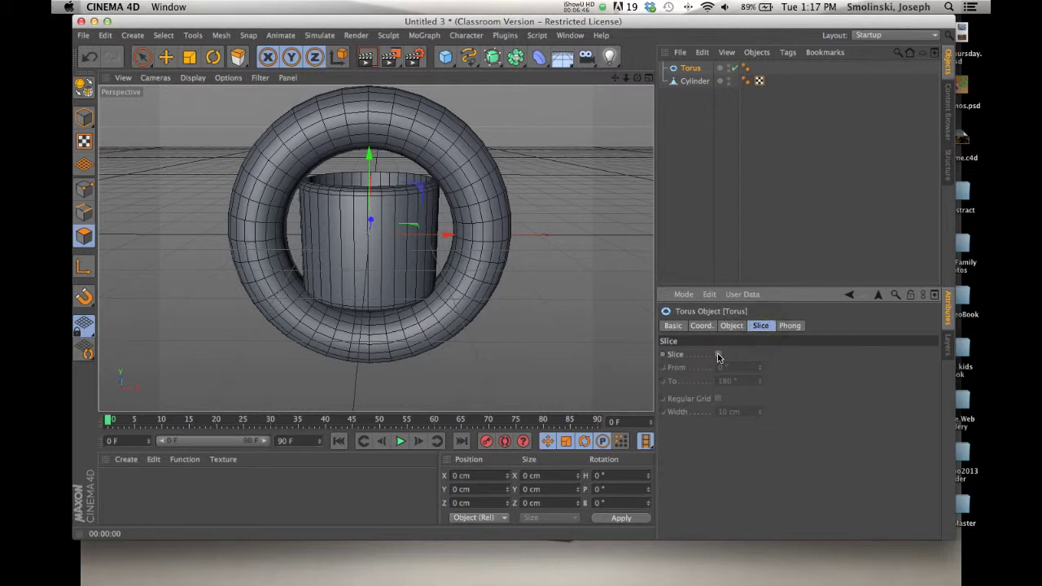
click(718, 355)
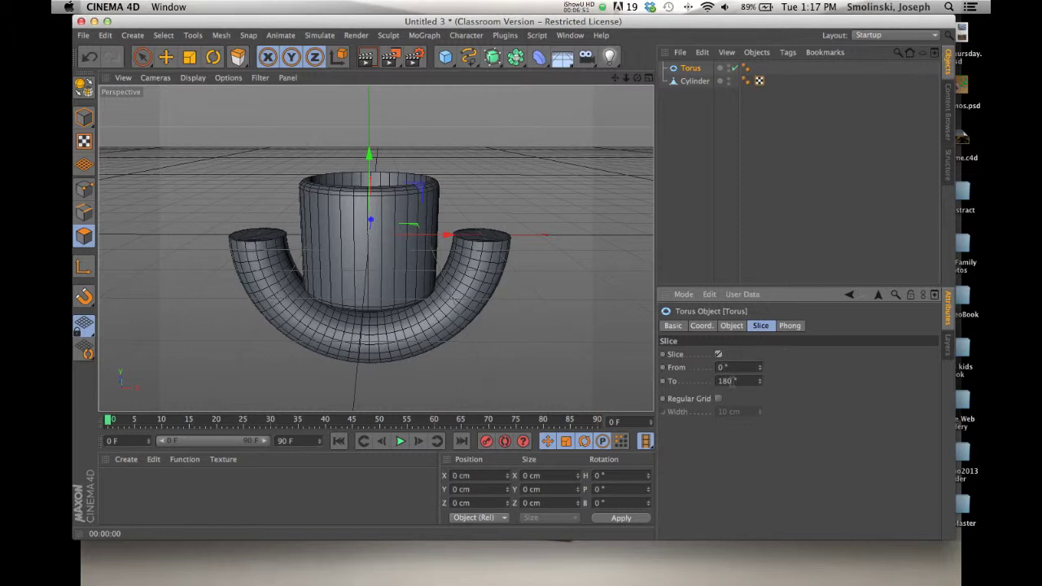
click(723, 368)
text(90)
click(739, 381)
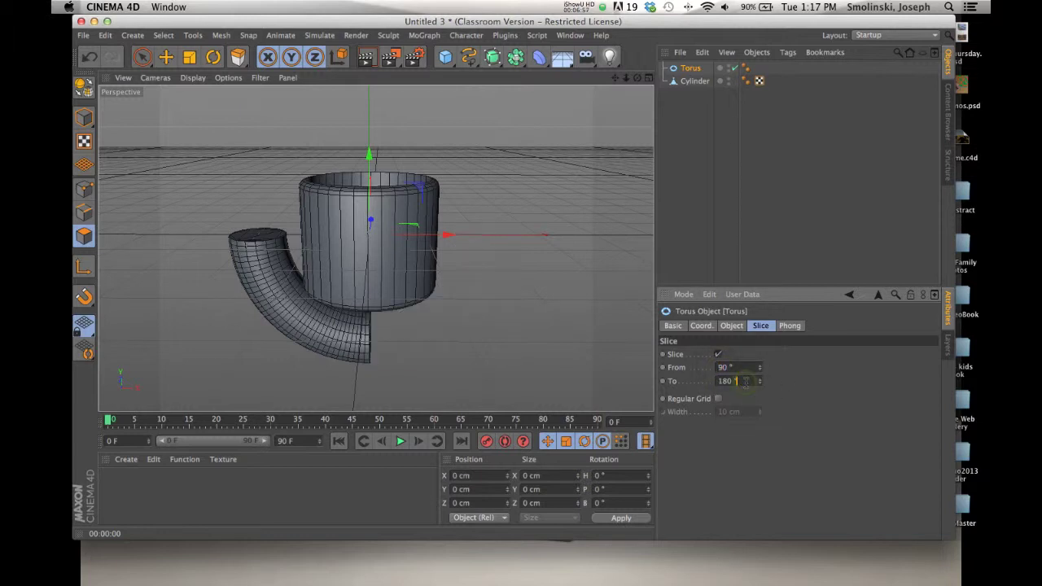
key(Return)
key(0)
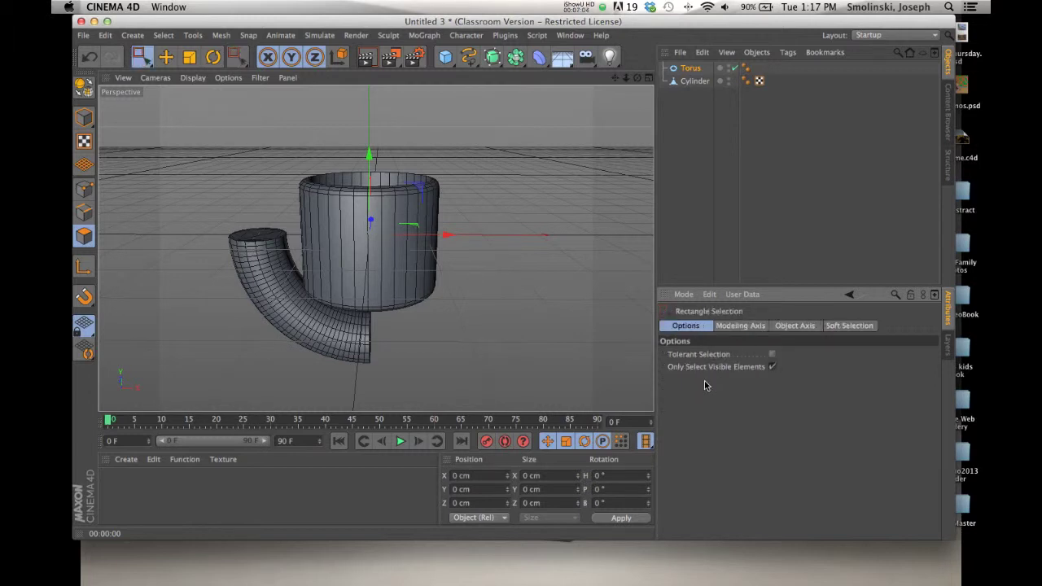
click(690, 69)
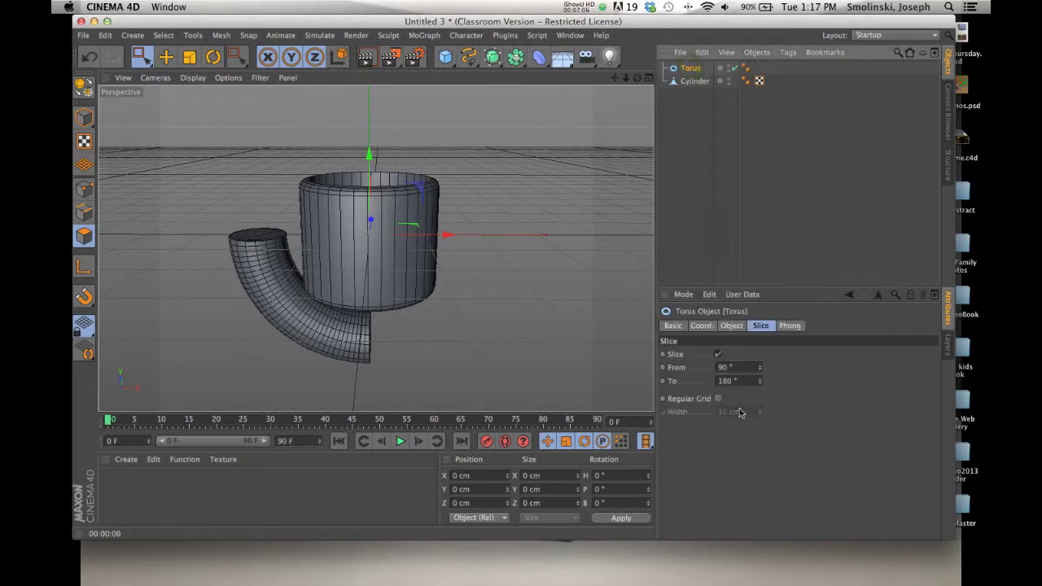
double_click(727, 381)
text(270)
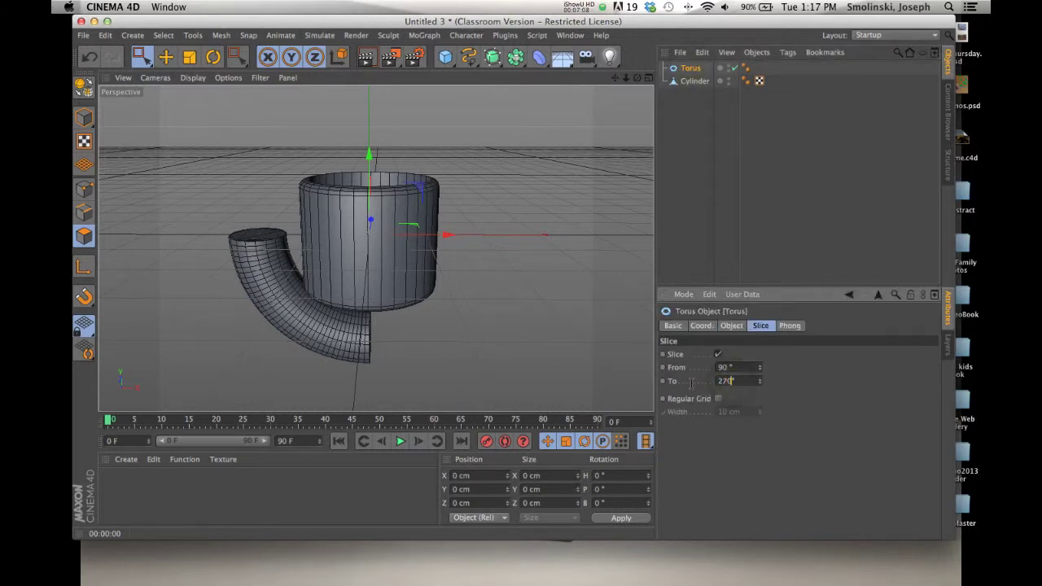
key(Return)
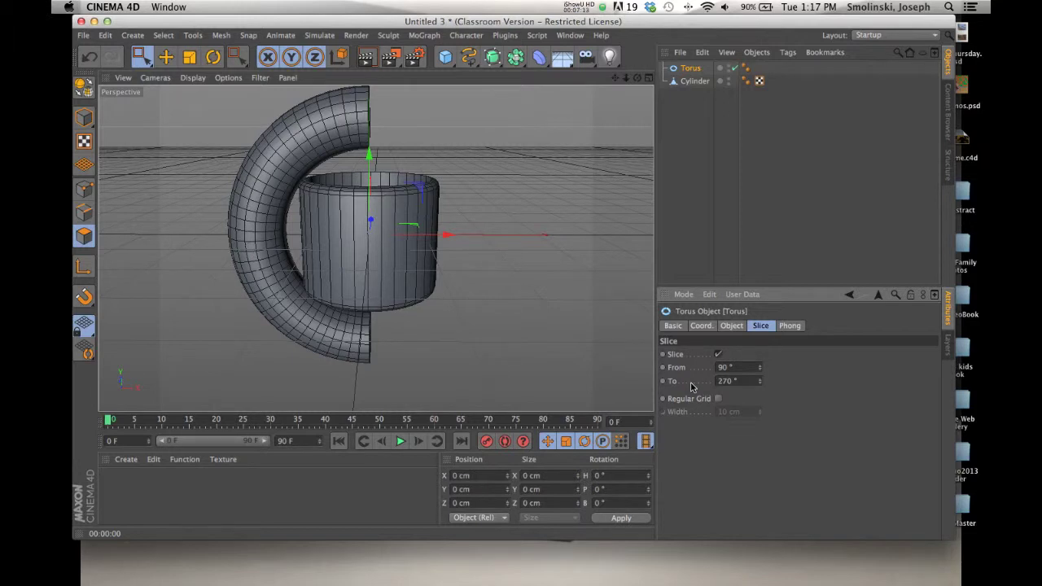
Set the torus's ring radius and pipe radius to 40 cm and move it along negative X to the cup's side wall
click(732, 326)
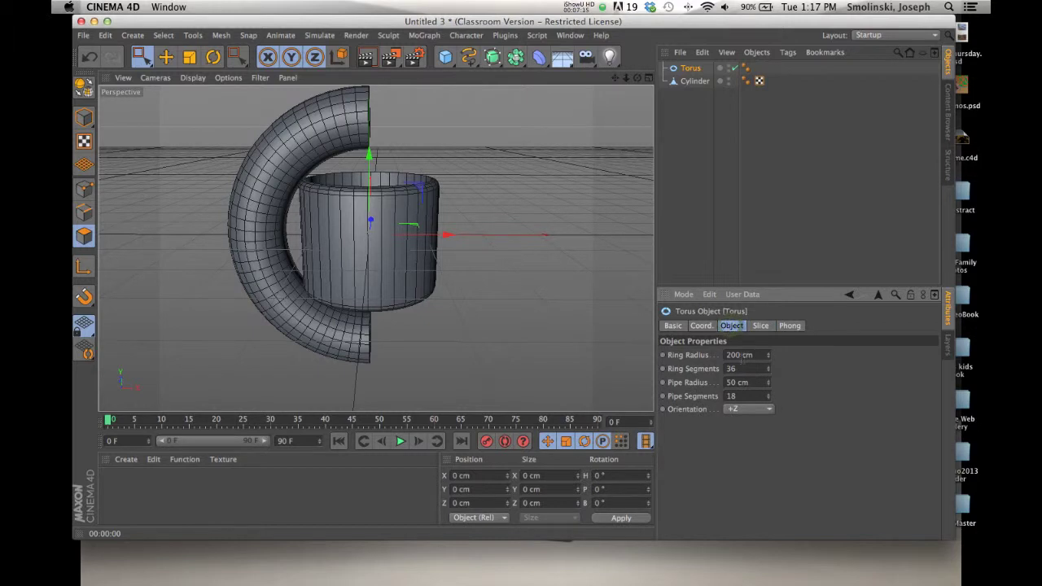
double_click(739, 354)
text(40)
key(Return)
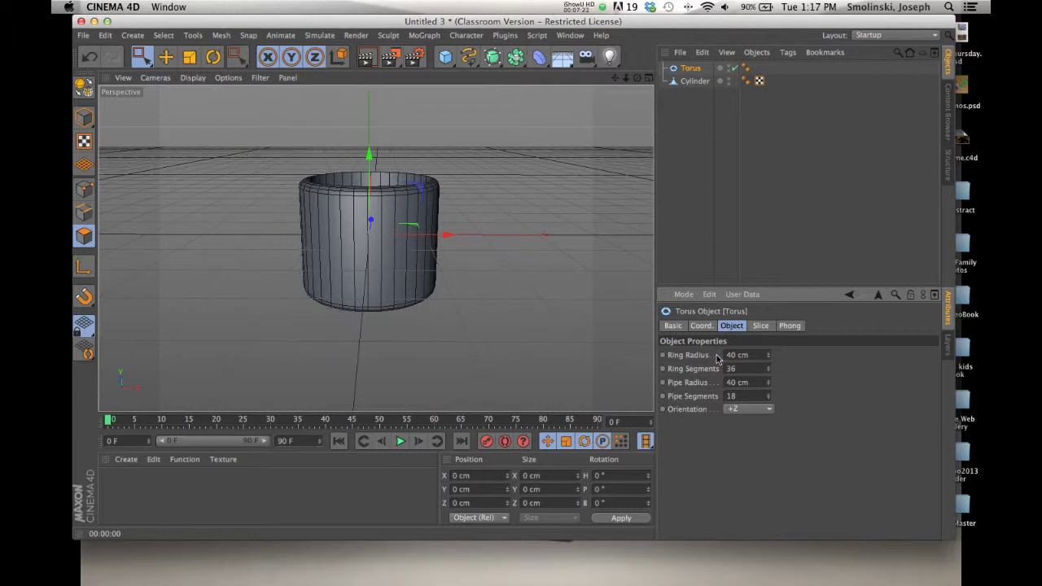
drag(446, 236, 388, 242)
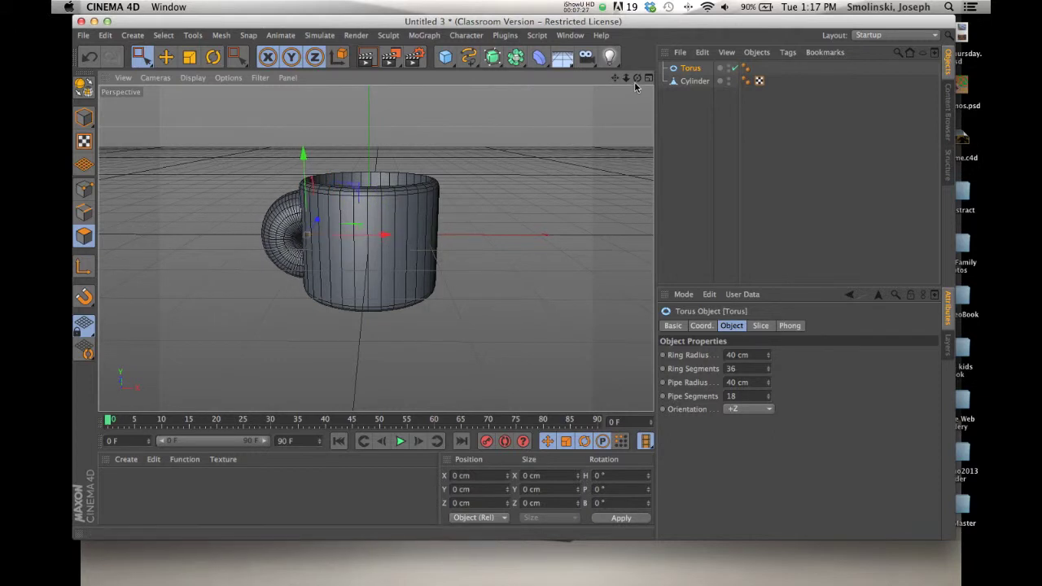
Set the pipe radius of the half-torus handle to 10 cm
drag(637, 77, 517, 298)
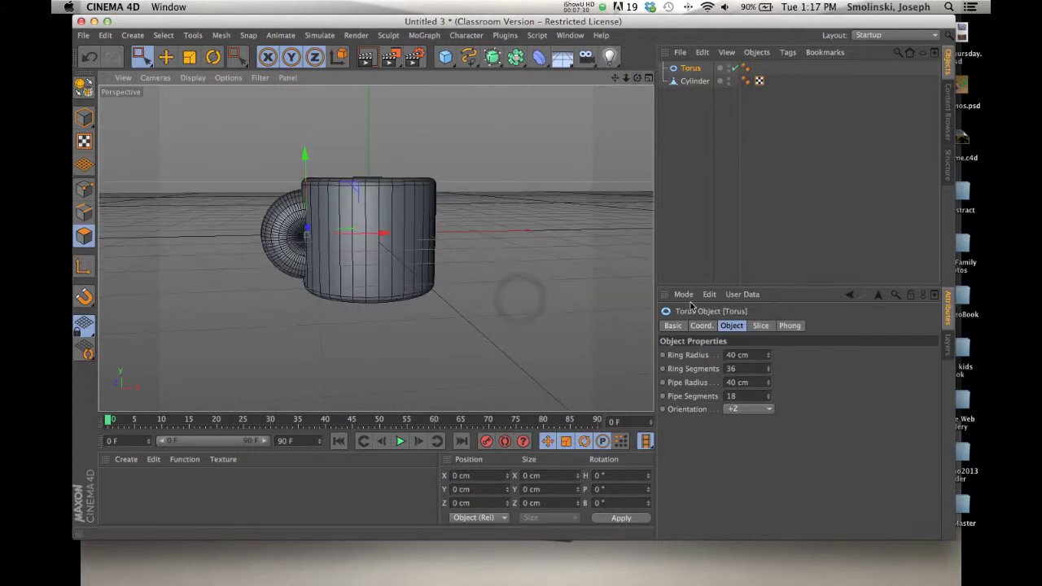
click(740, 382)
click(732, 382)
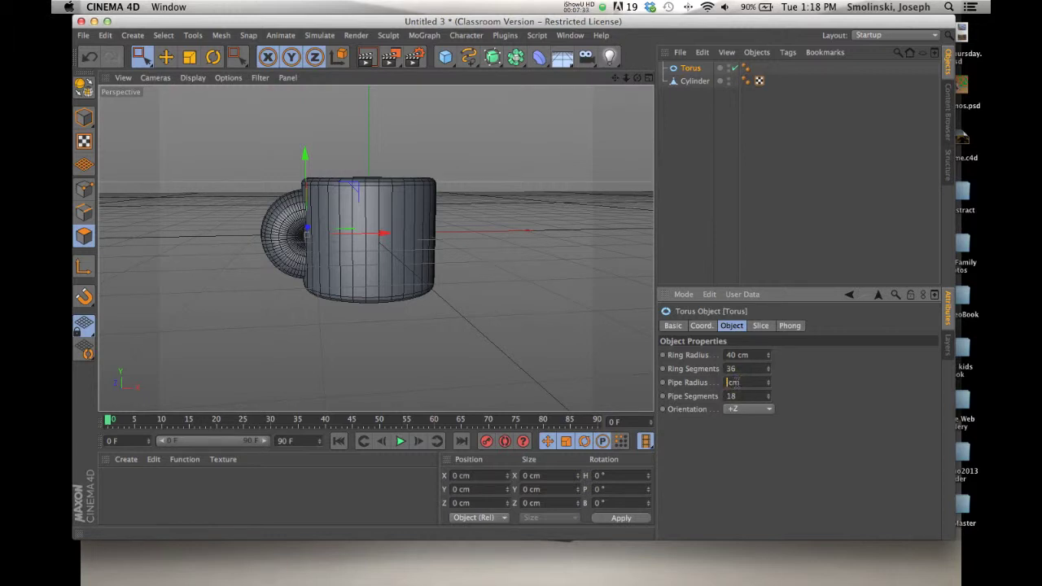
text(19)
key(Return)
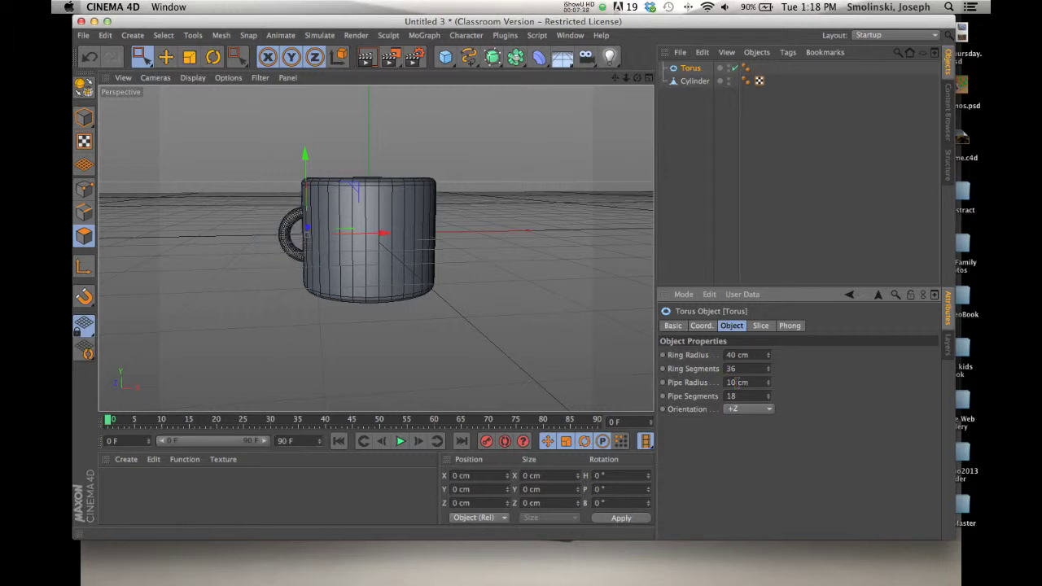
Set the handle's pipe radius to 15 cm and its ring radius to 60 cm
alt+drag(519, 299, 306, 234)
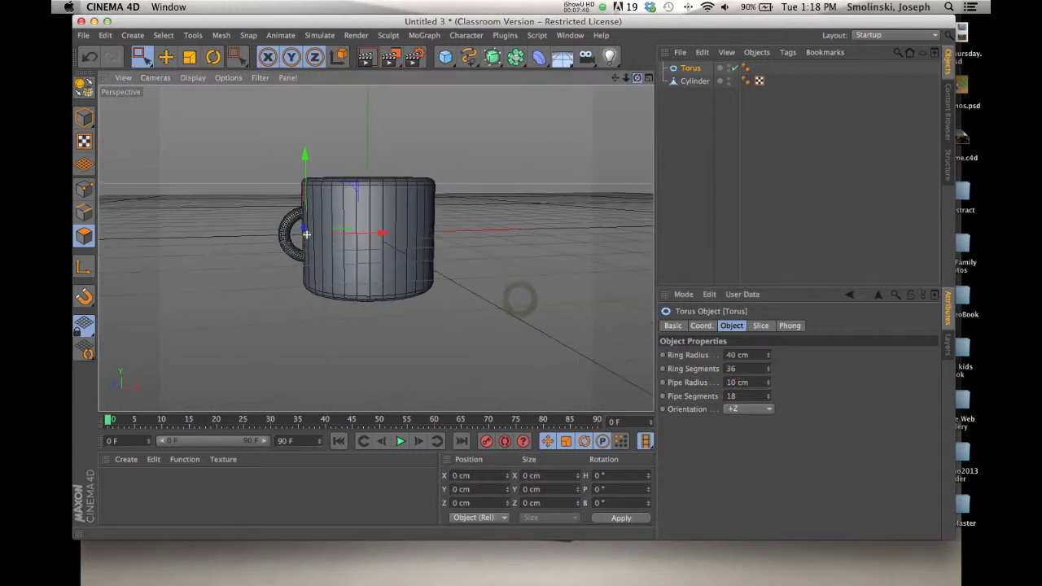
double_click(736, 382)
text(15)
key(Return)
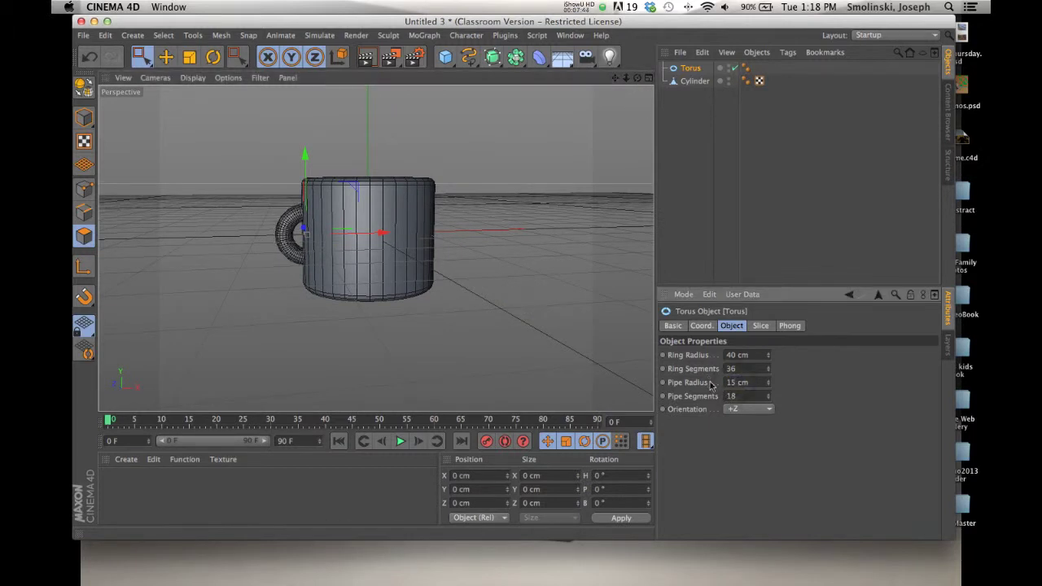
double_click(737, 355)
text(60)
key(Return)
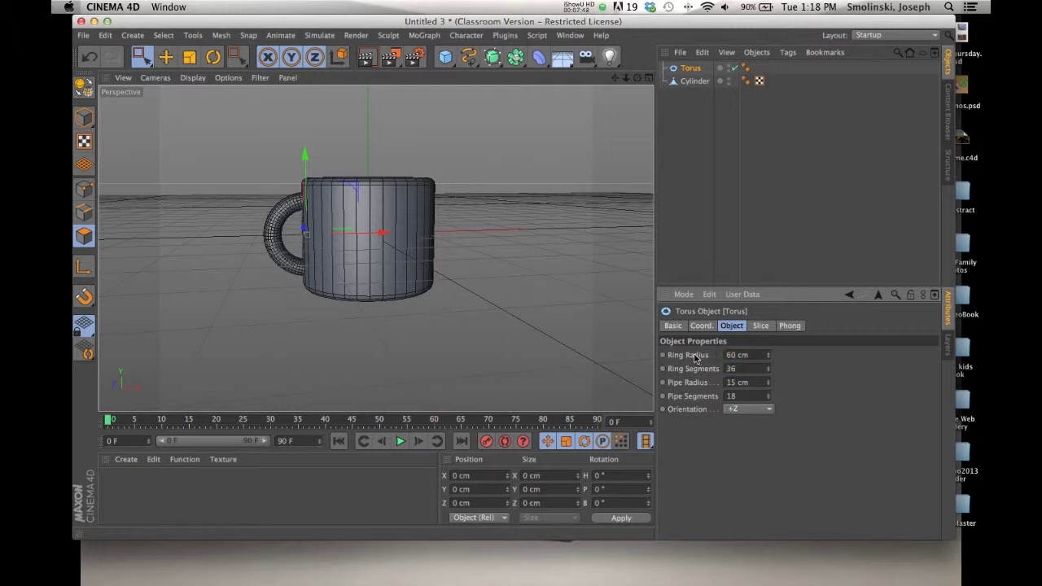
Move the handle slightly along positive X into the cup so its ends penetrate the wall
alt+drag(497, 261, 496, 288)
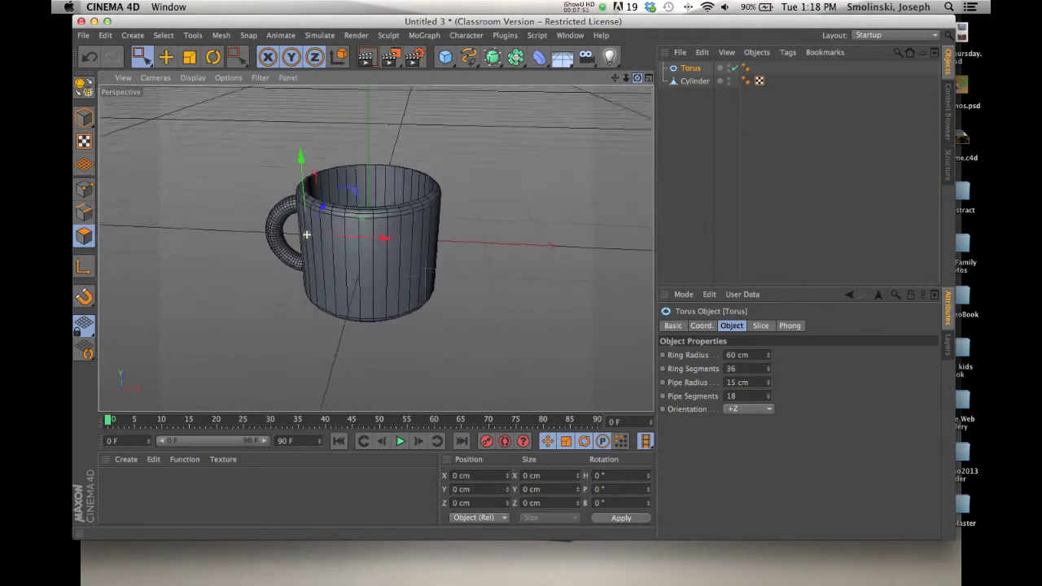
mouse_move(305, 235)
alt+mouse_down()
mouse_move(309, 249)
mouse_move(306, 235)
alt+mouse_up()
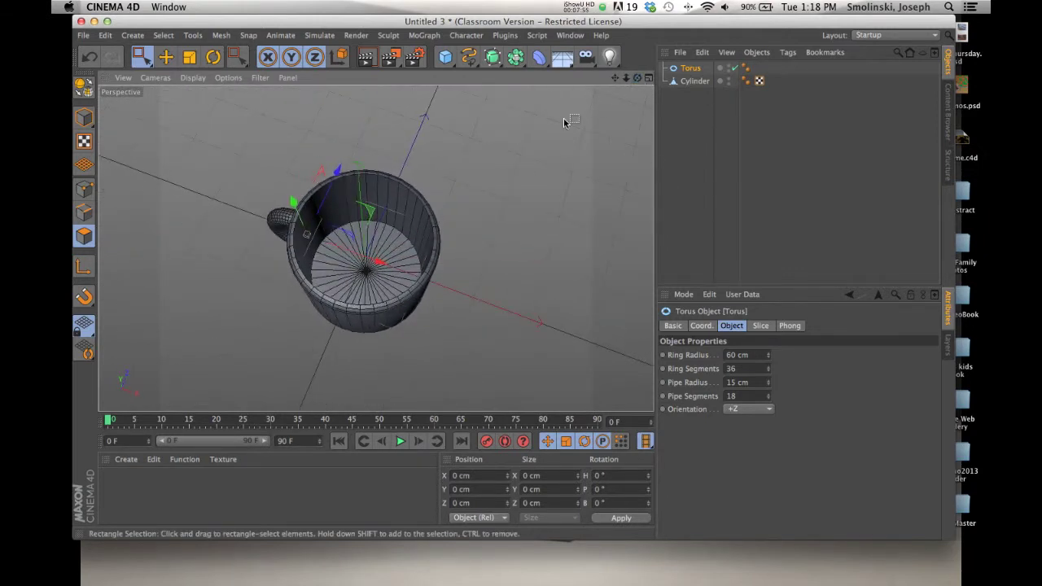
drag(373, 271, 385, 265)
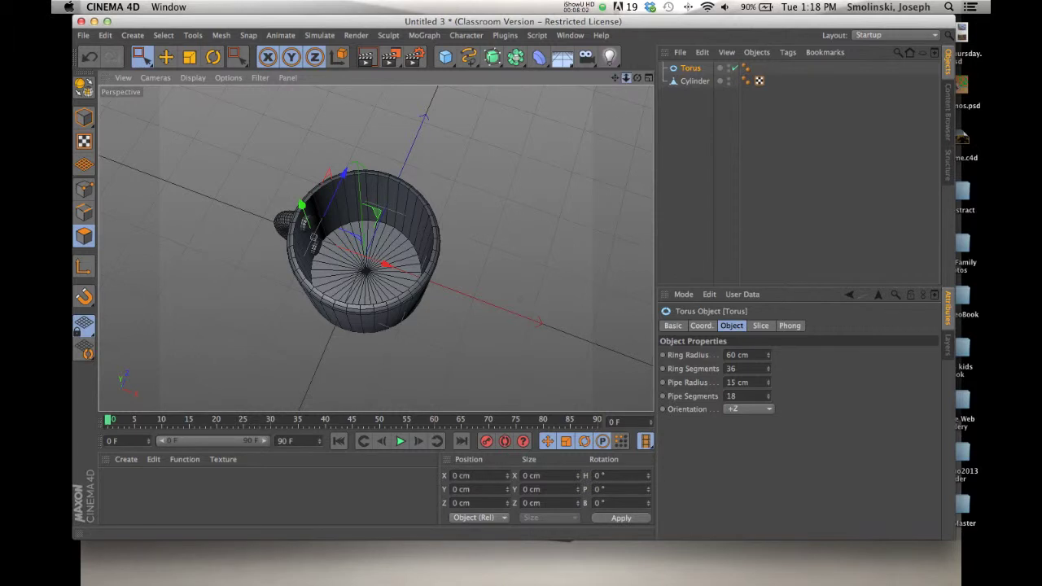
drag(626, 77, 532, 179)
drag(347, 258, 341, 259)
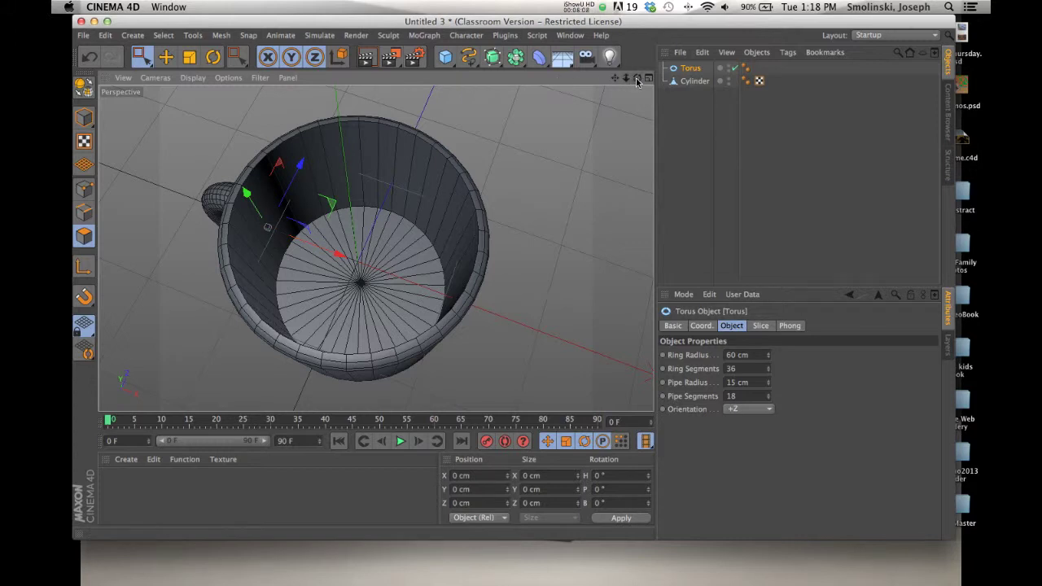
drag(637, 82, 519, 298)
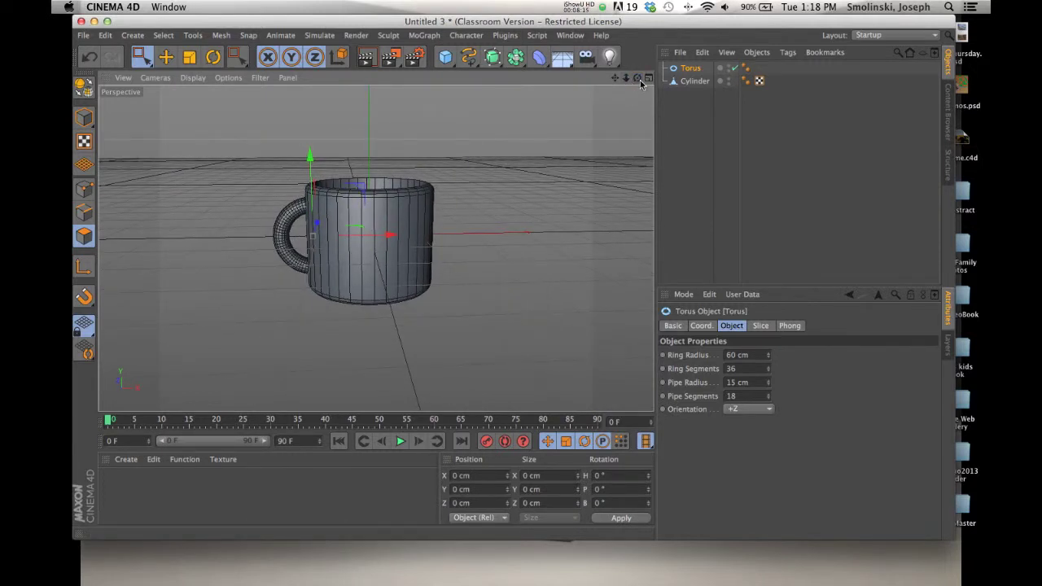
drag(638, 78, 313, 235)
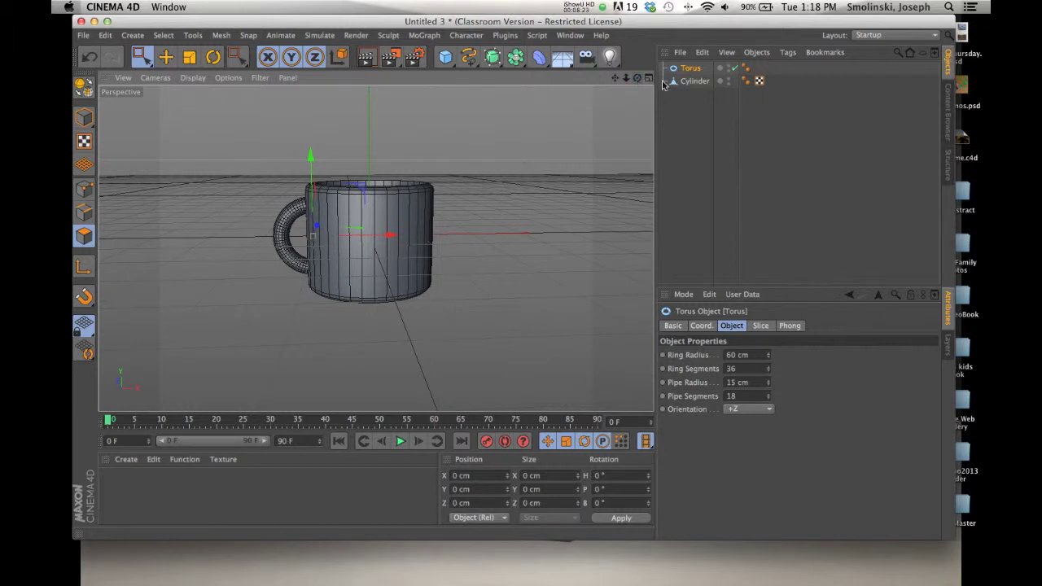
Rename the Cylinder object as Cup and the Torus object as handle
click(692, 81)
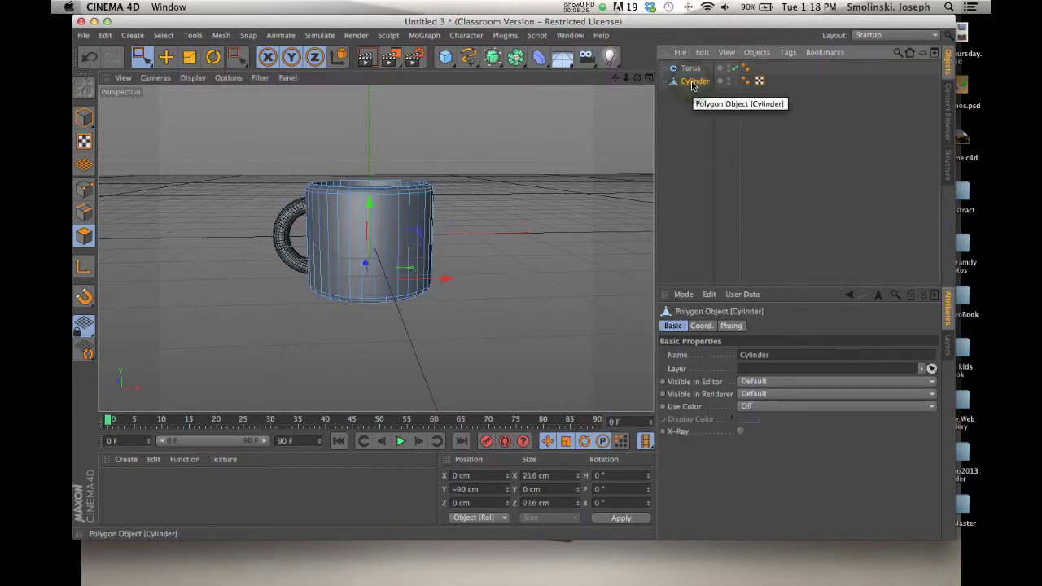
double_click(692, 81)
text(Cu)
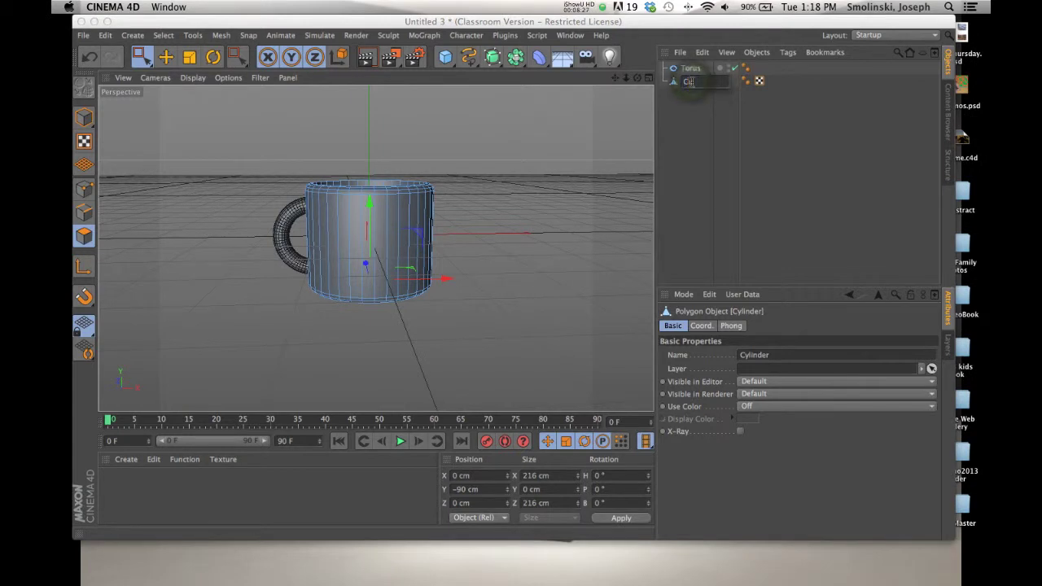
text(p)
key(Return)
click(693, 68)
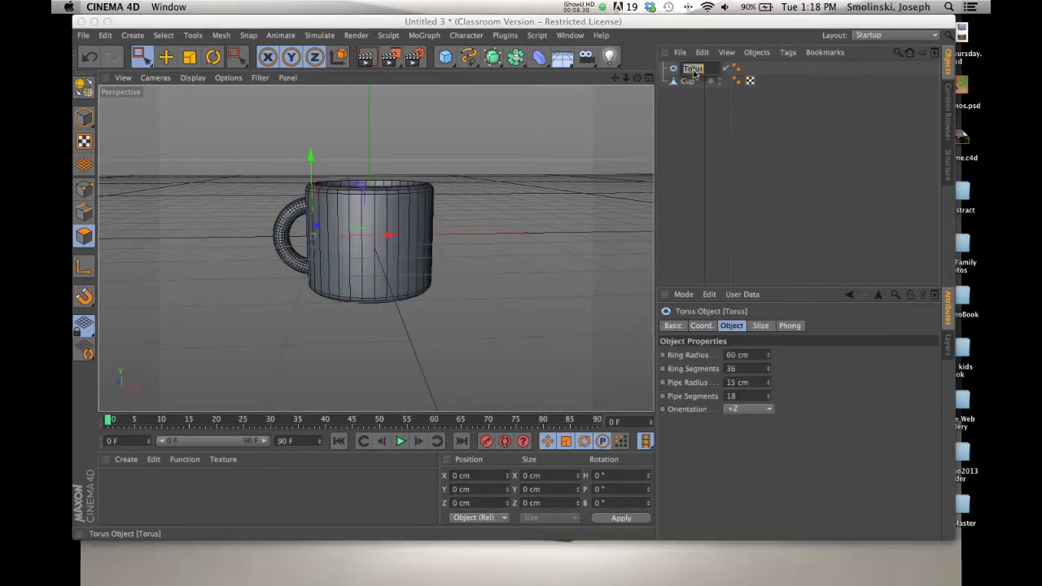
text(handle)
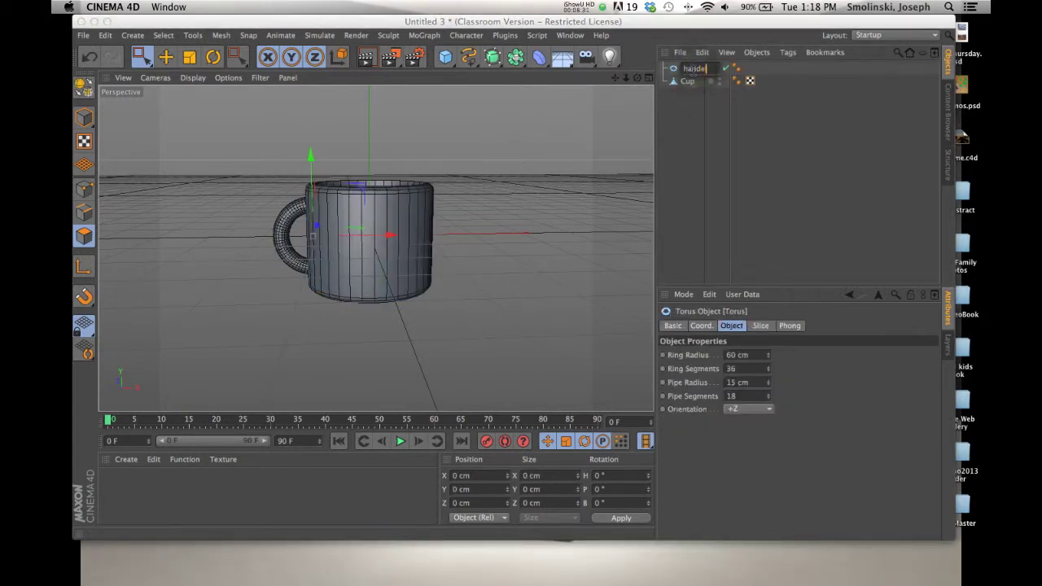
key(Return)
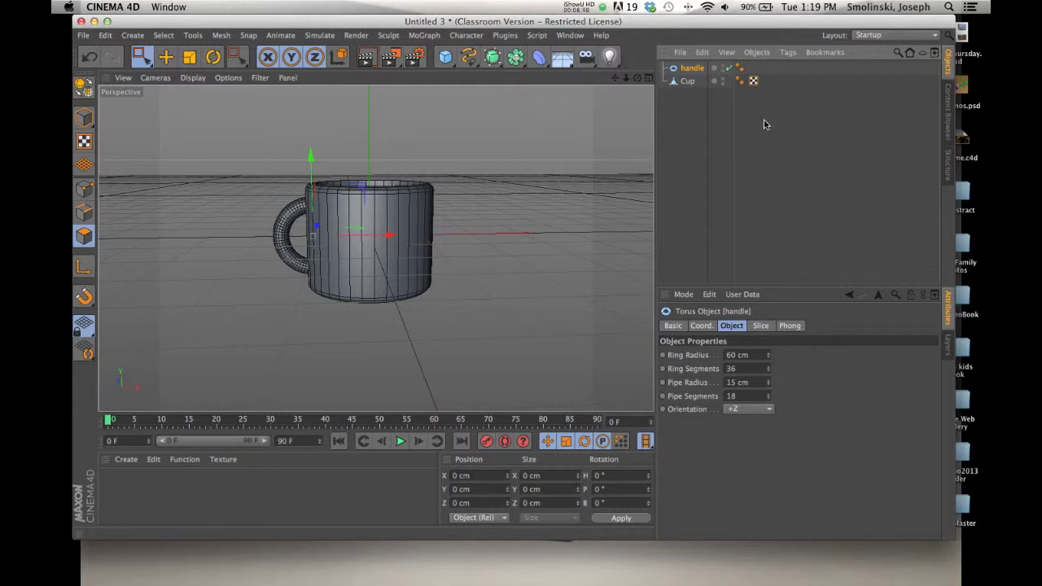
Move Cup above handle in the object hierarchy, and group both objects under a null
drag(770, 123, 743, 115)
drag(743, 116, 743, 115)
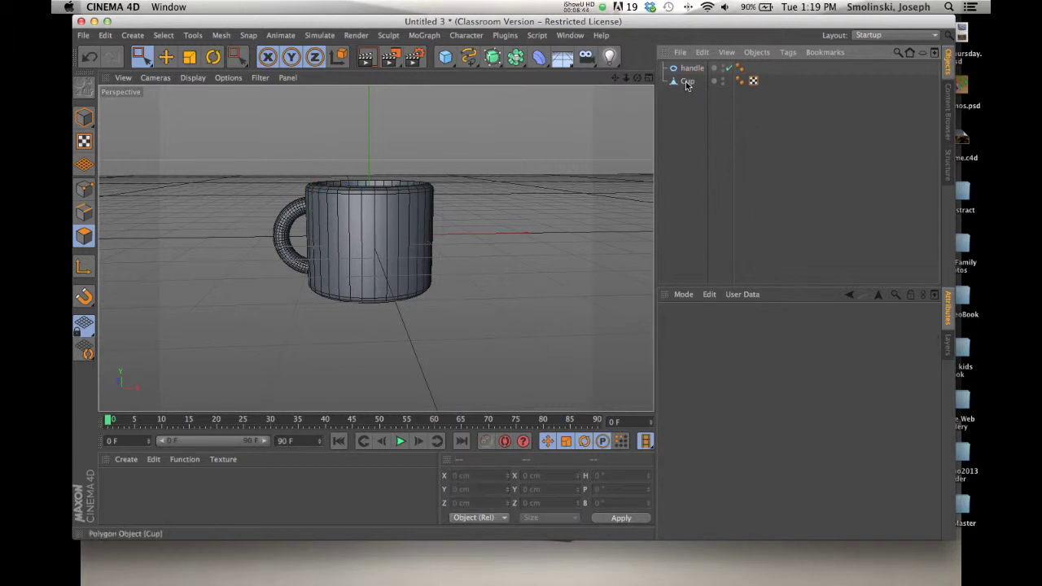
drag(688, 80, 687, 65)
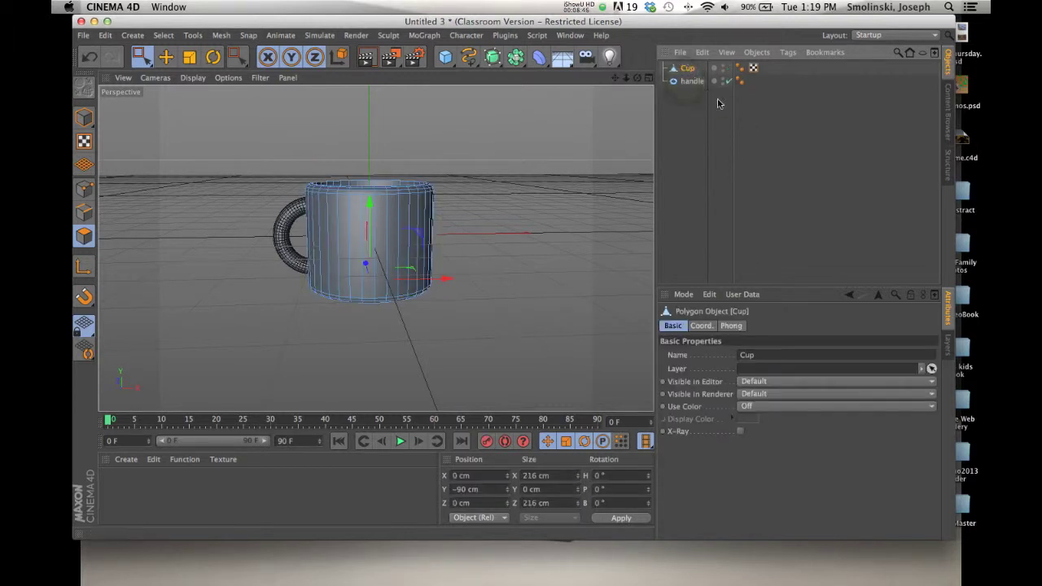
drag(767, 116, 686, 68)
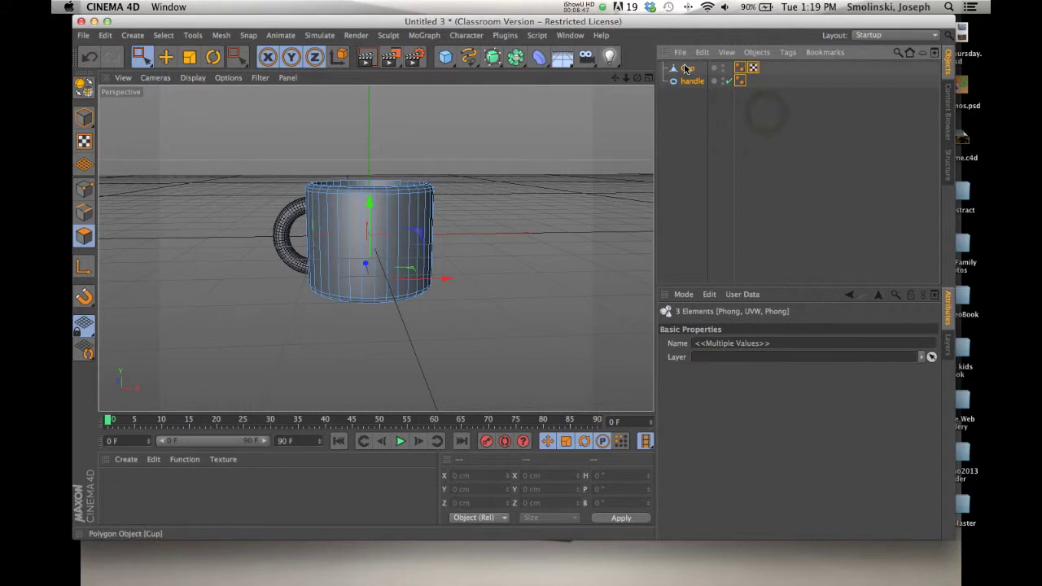
click(761, 52)
click(783, 196)
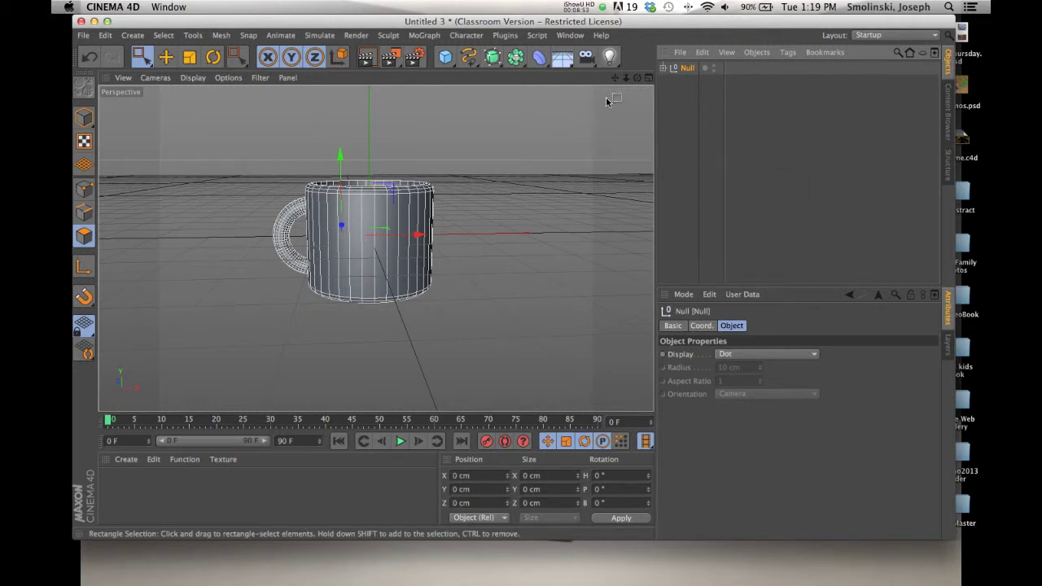
Rename the new null group as CoffeeCup and expand it to show its child objects
double_click(687, 69)
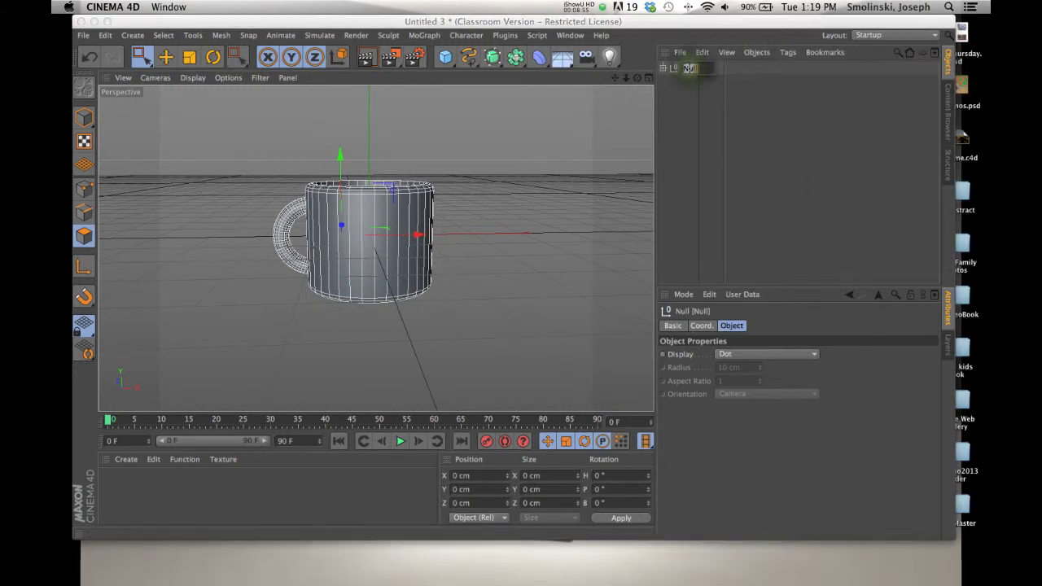
text(coffee)
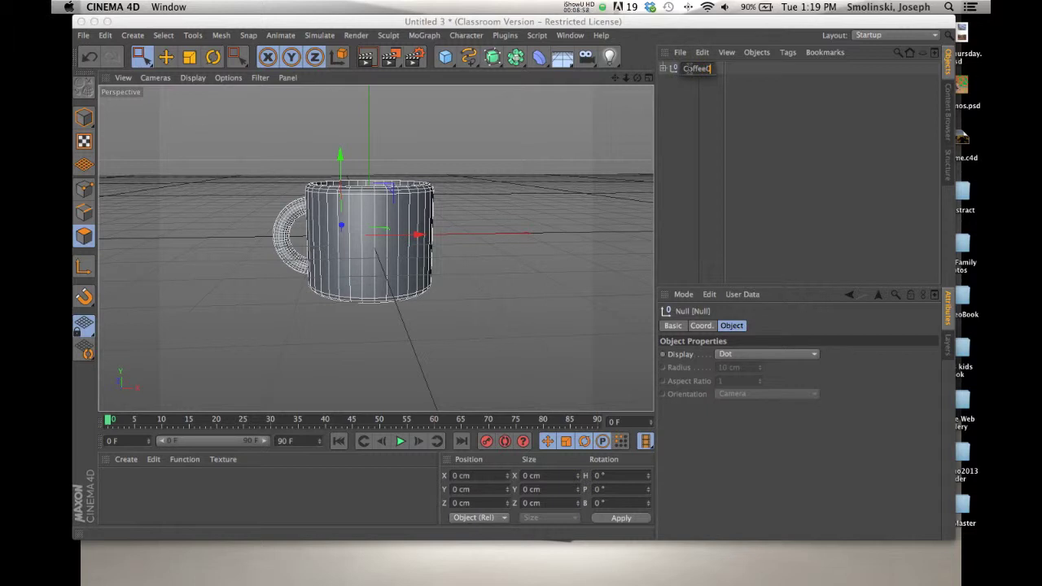
key(Return)
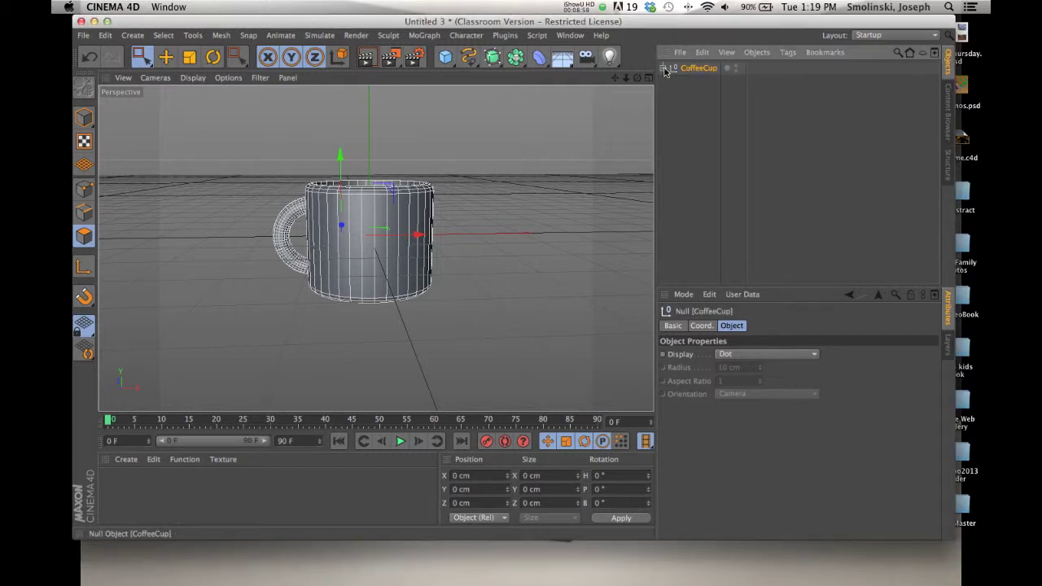
click(663, 68)
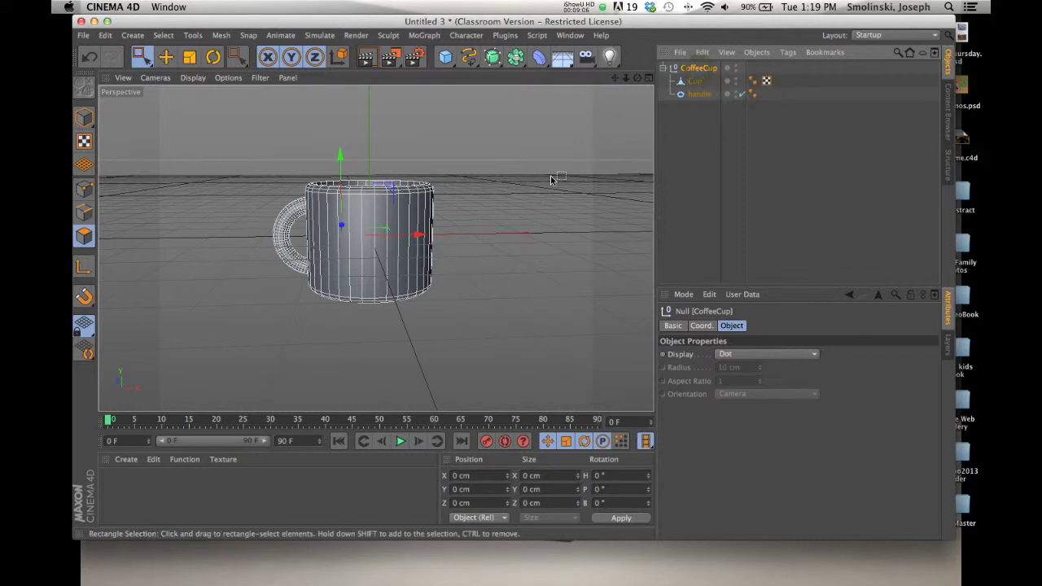
Try moving the whole CoffeeCup group along positive X and undo the move
drag(418, 236, 476, 241)
key(ctrl+z)
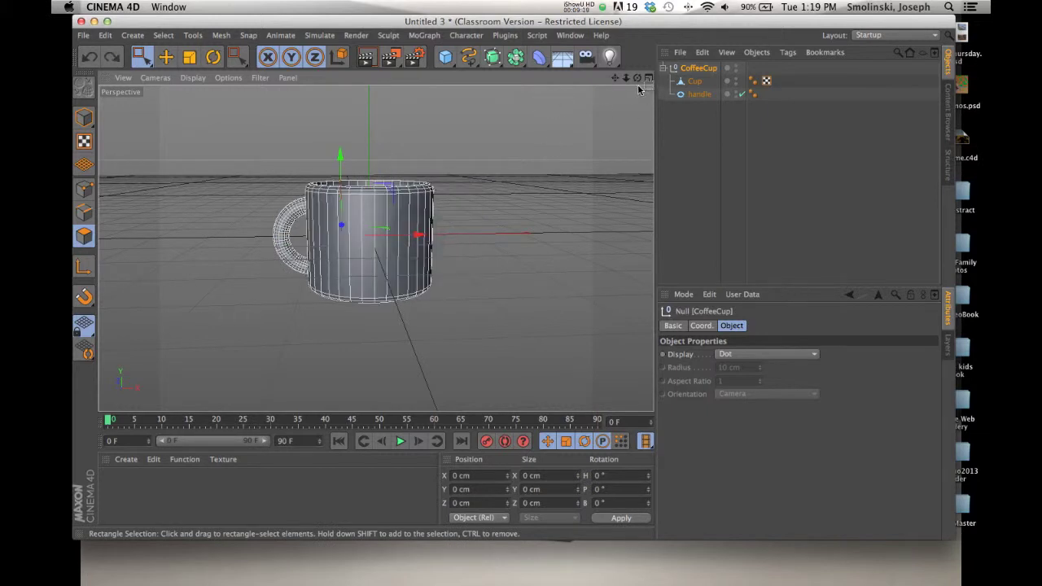
Enable axis editing in Model mode and move only the CoffeeCup group's axis along X to about -17.7 cm, near the cup's centre
drag(638, 78, 651, 134)
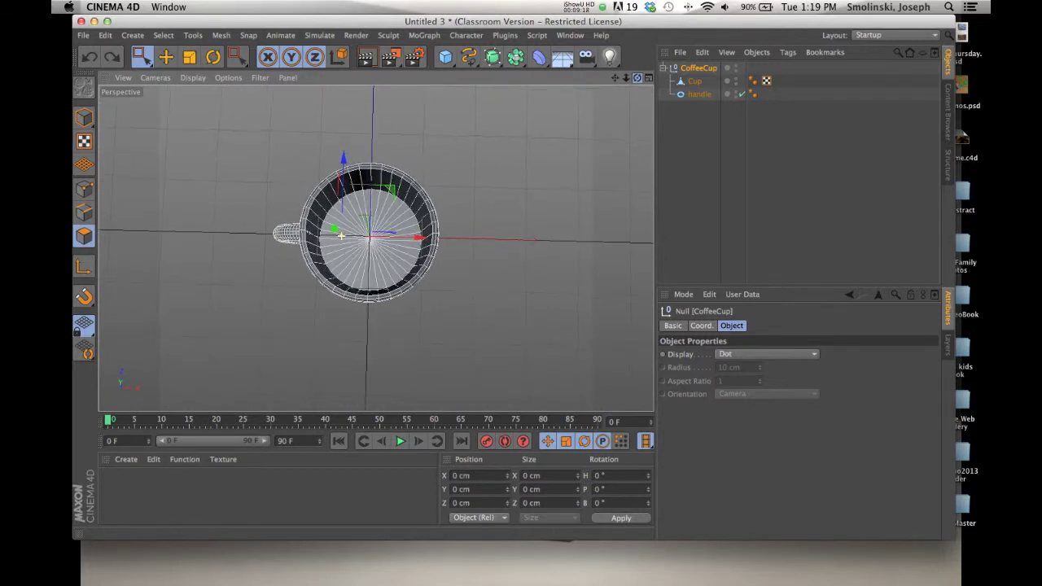
mouse_move(340, 236)
alt+mouse_down()
mouse_move(341, 251)
mouse_move(341, 236)
alt+mouse_up()
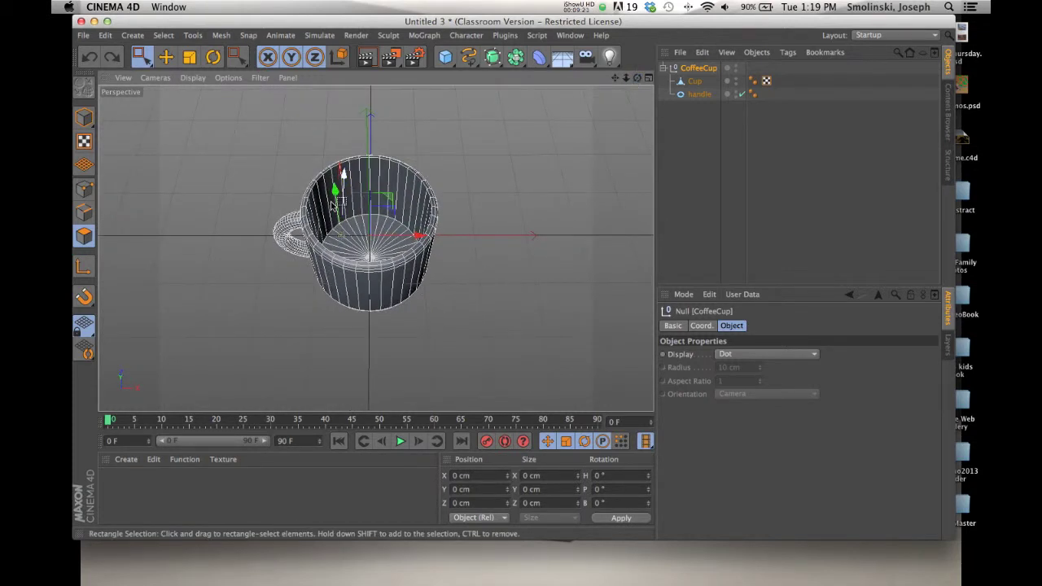
click(84, 269)
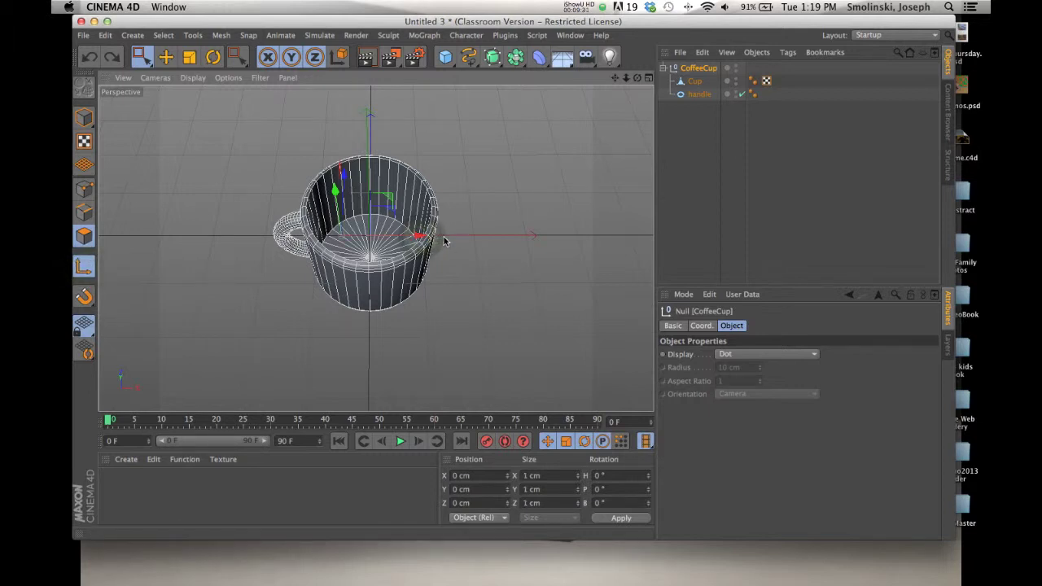
click(84, 116)
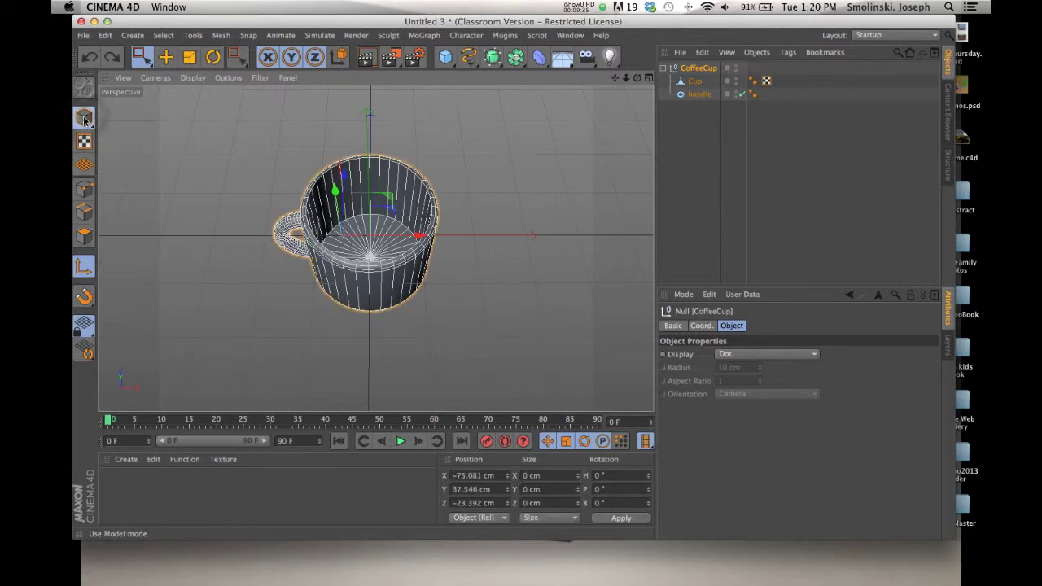
drag(421, 234, 448, 236)
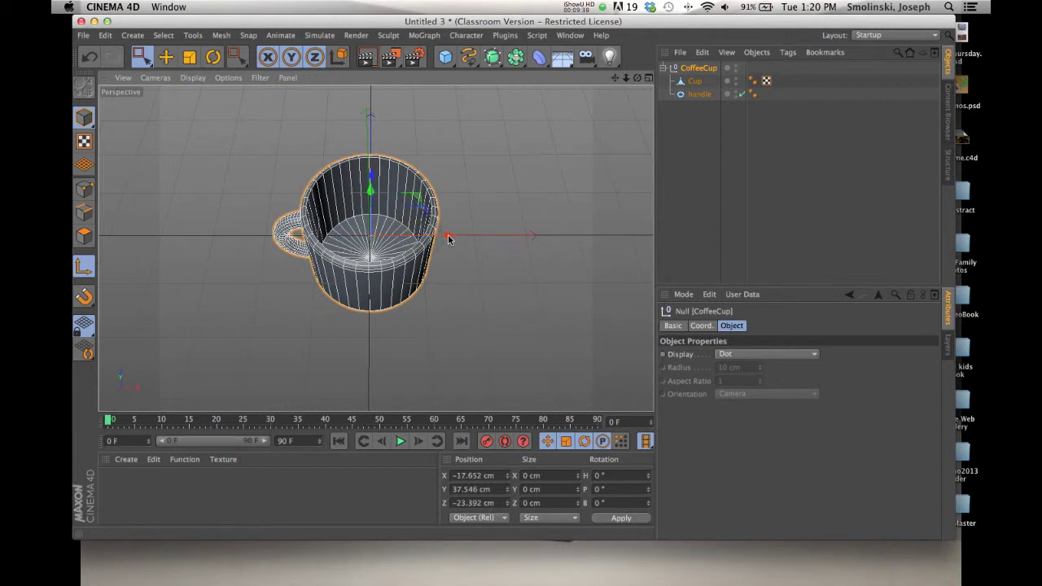
Fine-tune the CoffeeCup axis in the Top view to about -21.7 cm in X, centring it on the cup
click(649, 78)
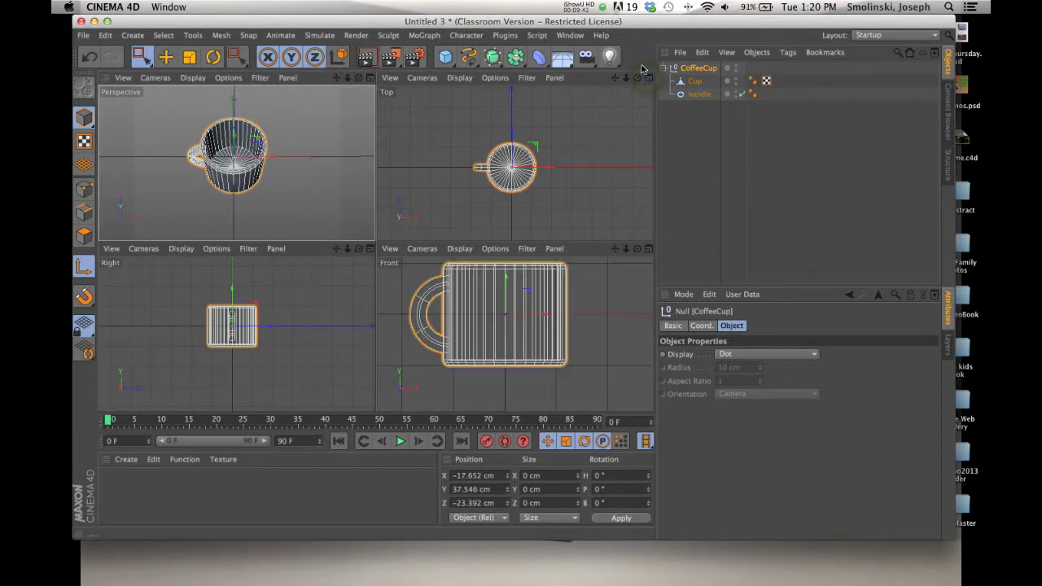
scroll(514, 162, up, 4)
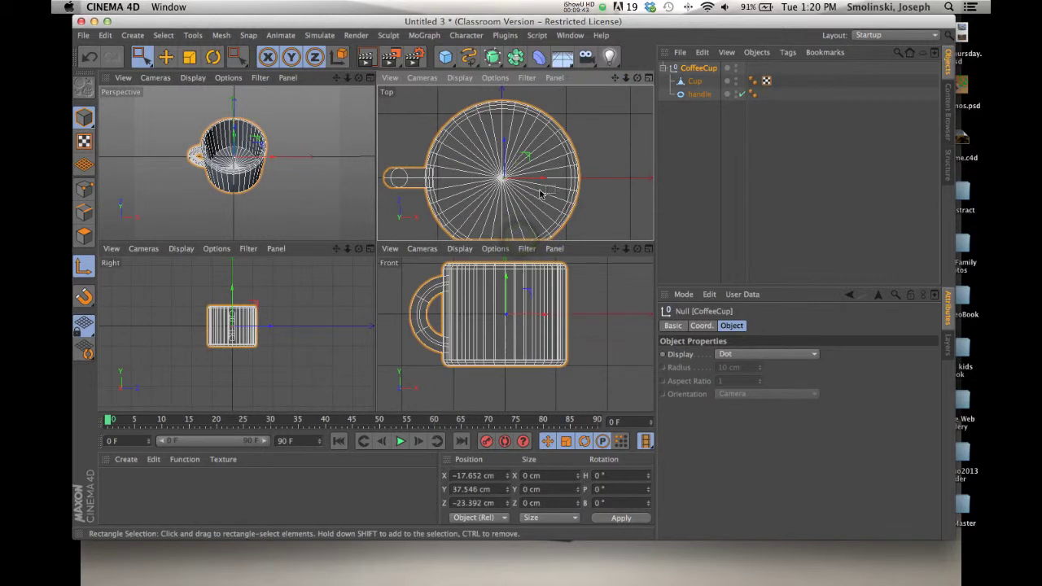
drag(543, 181, 543, 182)
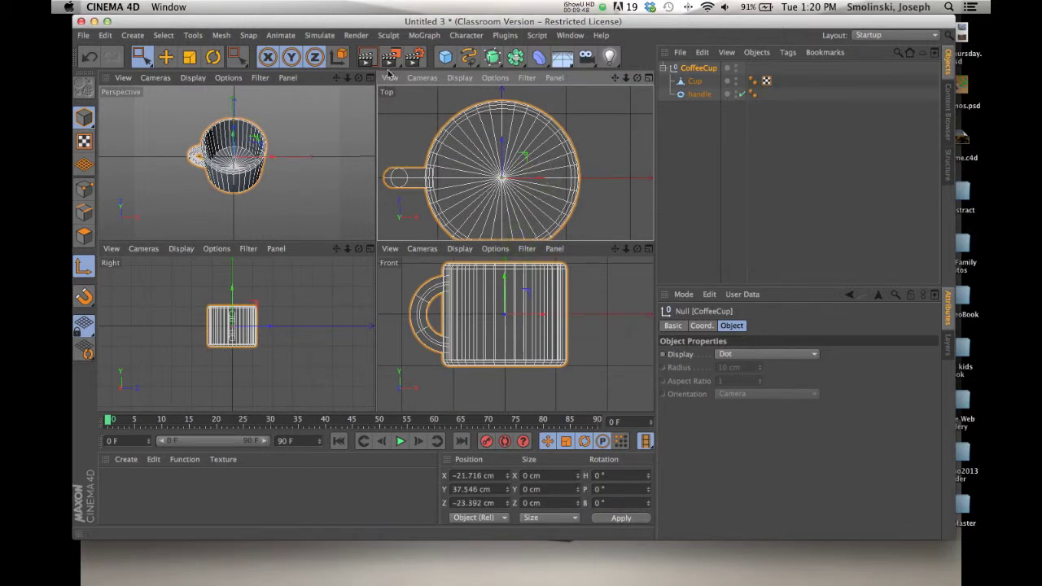
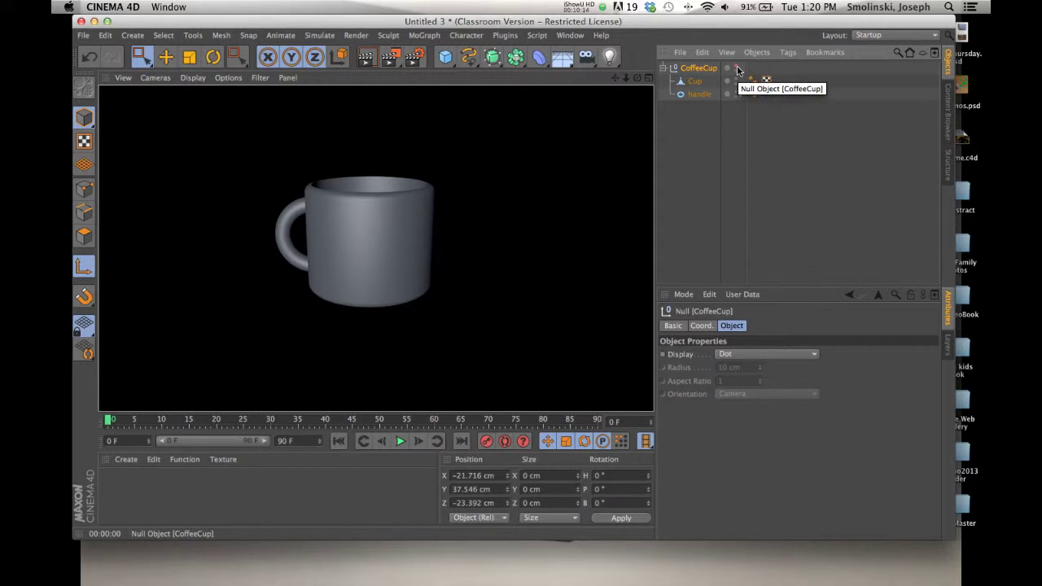
Clear the rendered preview from the perspective view and add a cube primitive to the scene
click(506, 132)
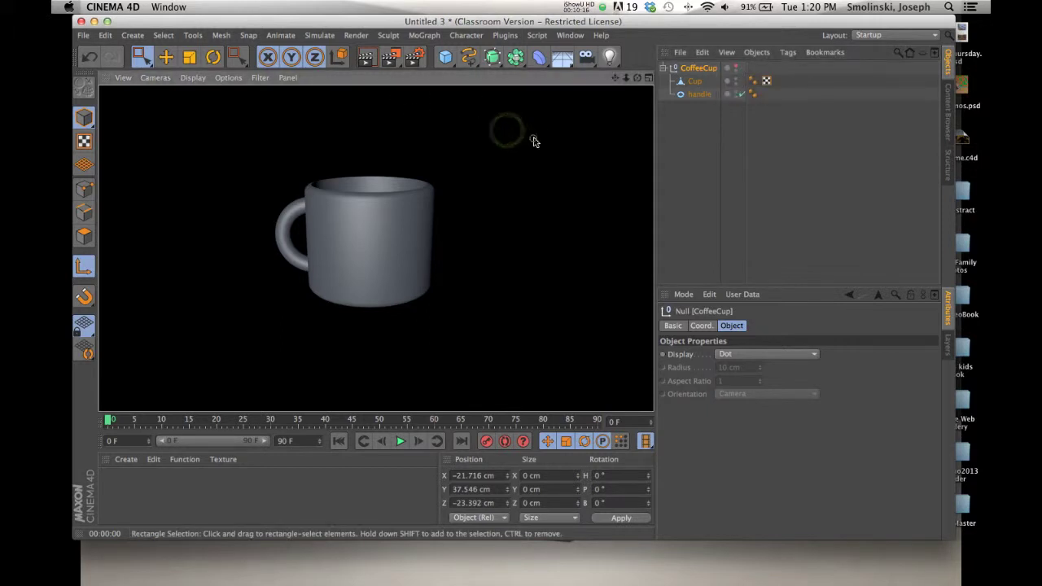
click(549, 213)
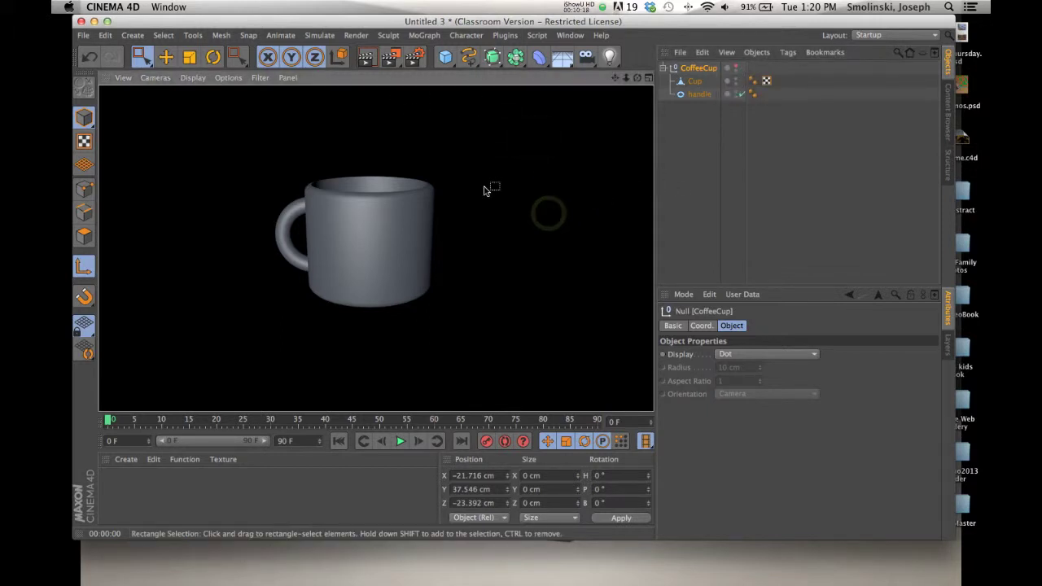
click(695, 82)
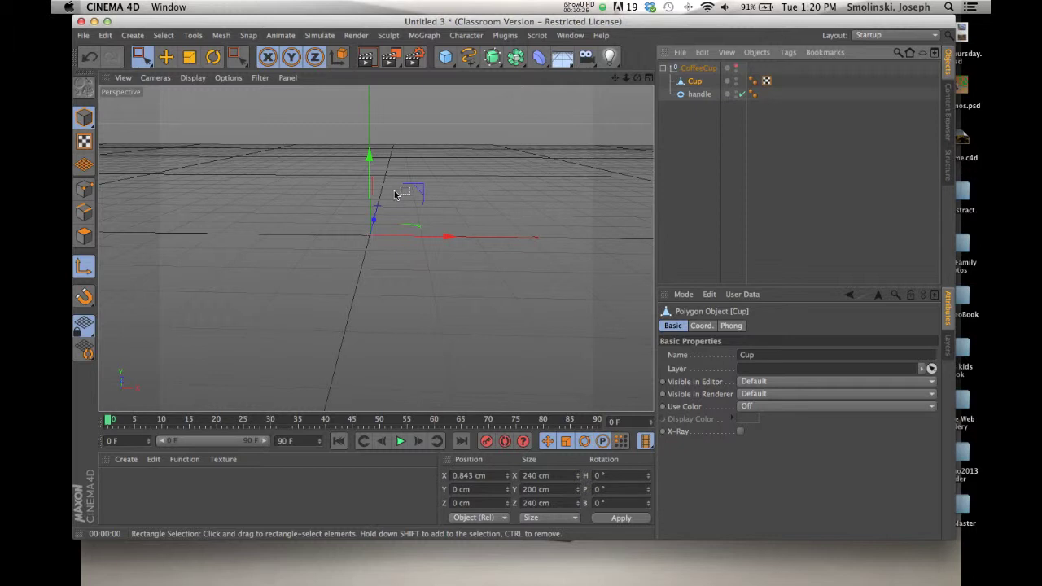
click(446, 59)
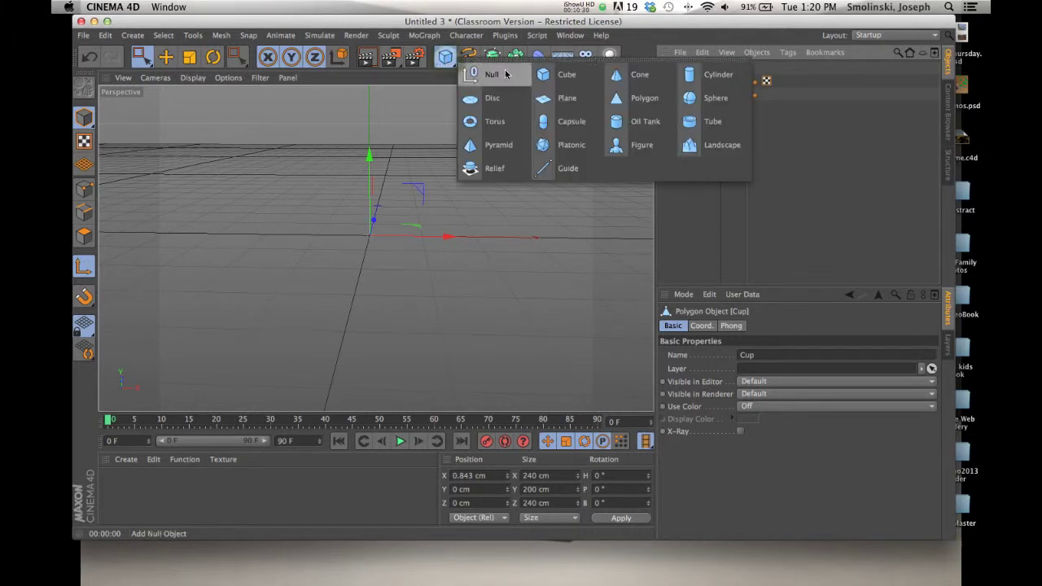
click(536, 78)
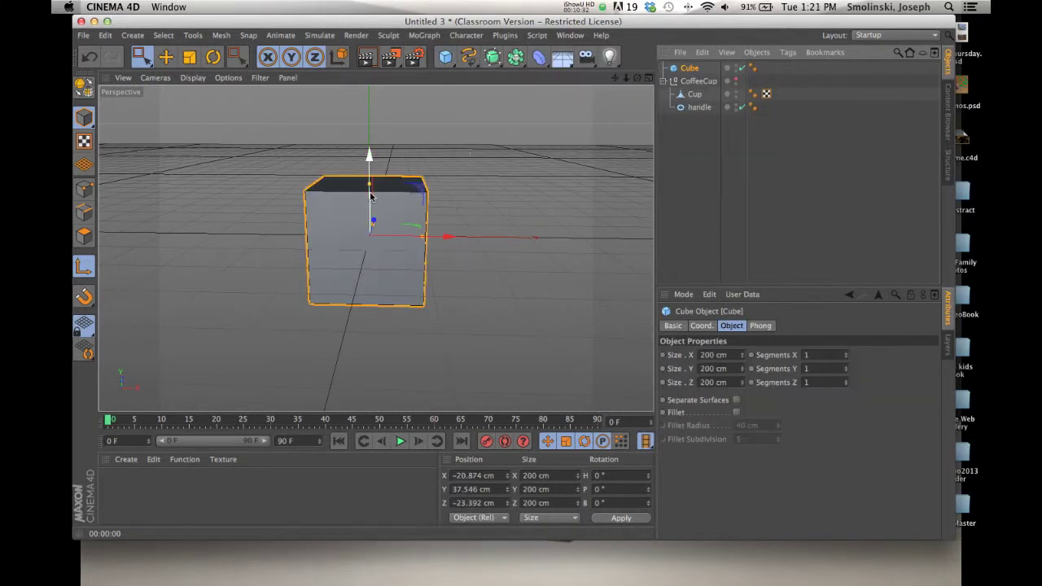
Flatten the cube to a slab about 27 cm high in Y and convert it to an editable polygon object
drag(369, 187, 369, 226)
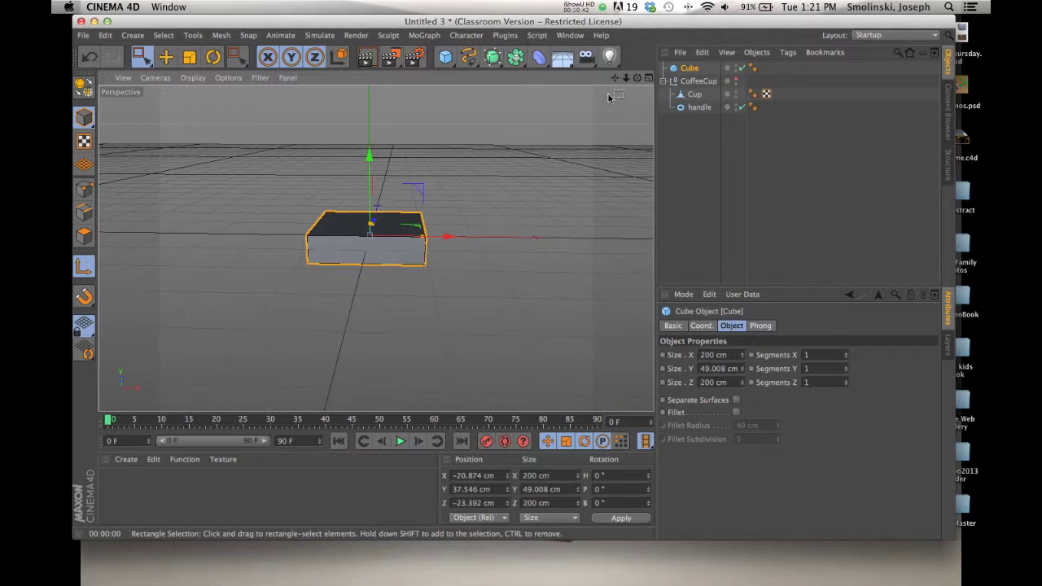
drag(637, 78, 519, 298)
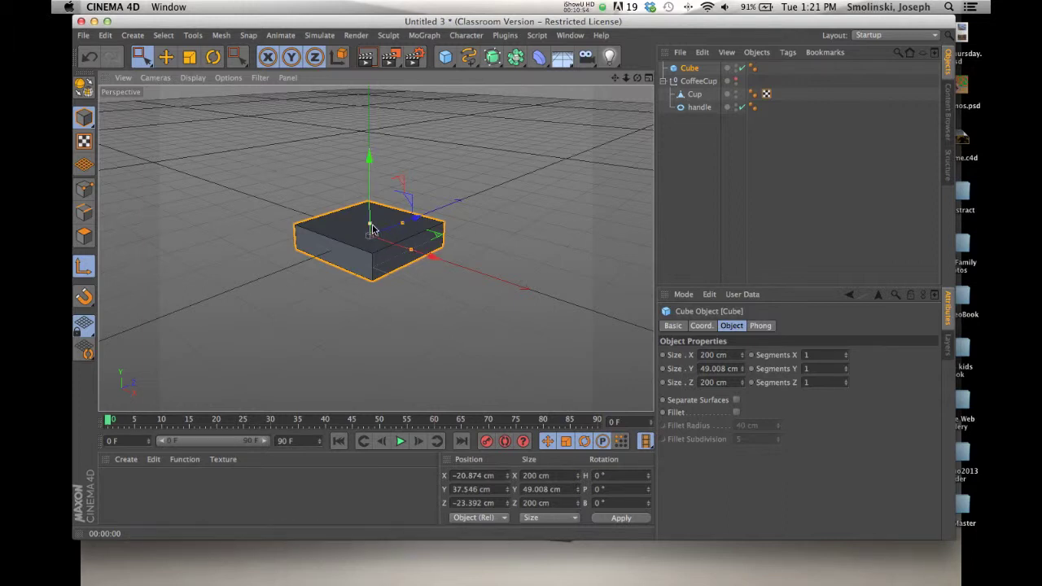
drag(370, 228, 370, 233)
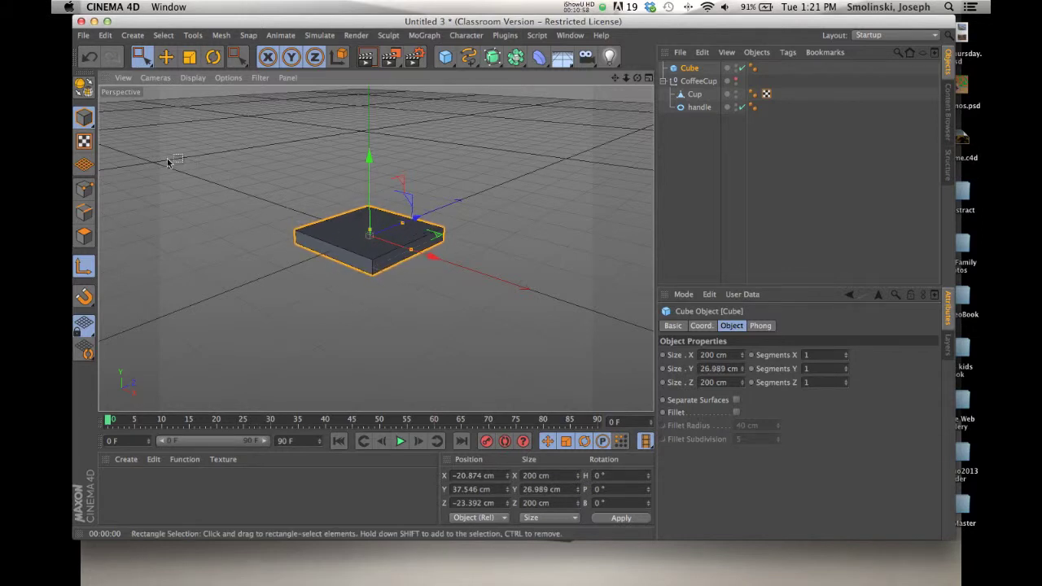
click(85, 90)
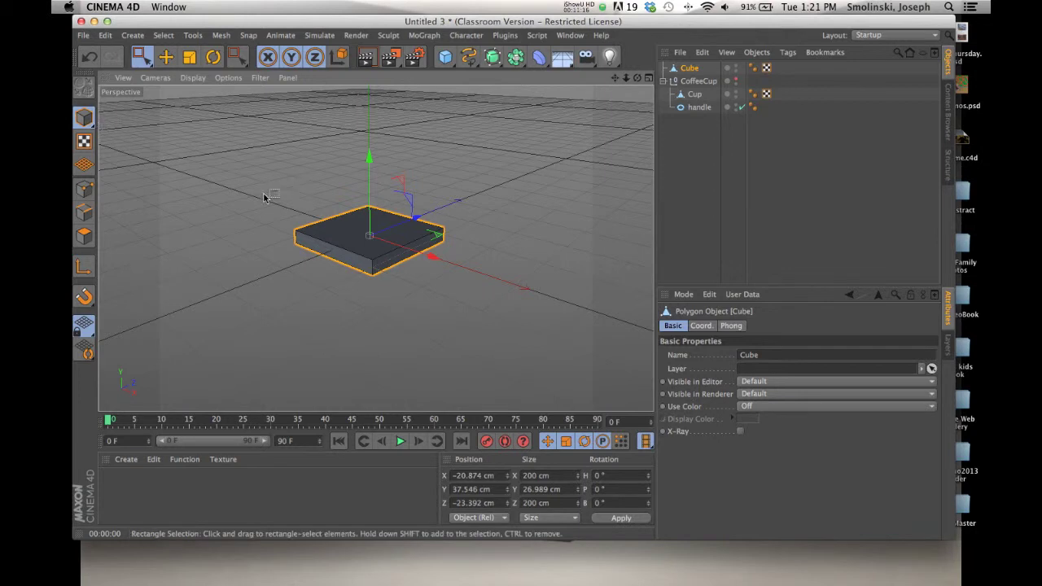
Select the slab's top face in Polygon mode with Live Selection
click(142, 56)
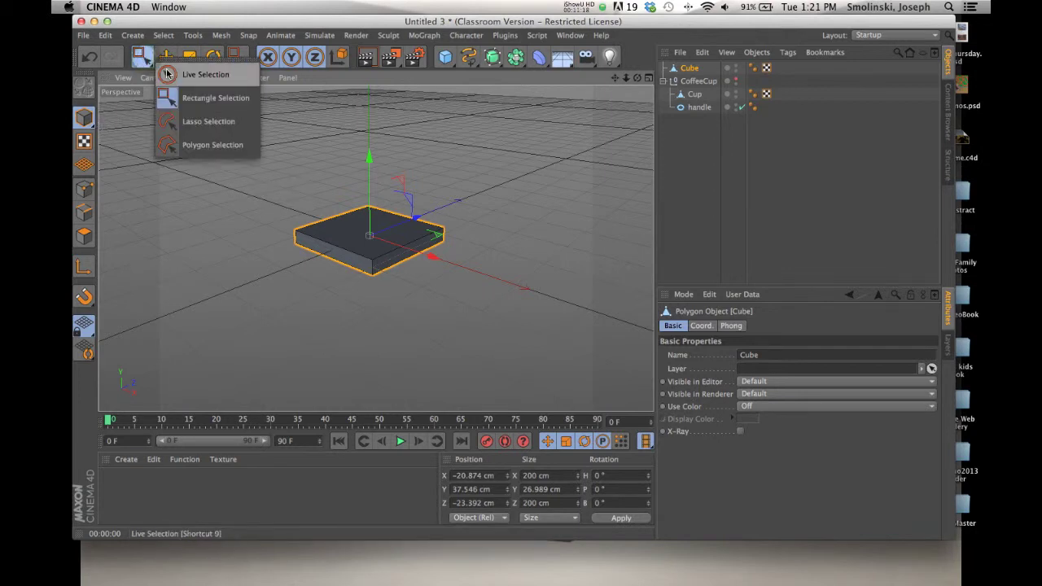
click(167, 74)
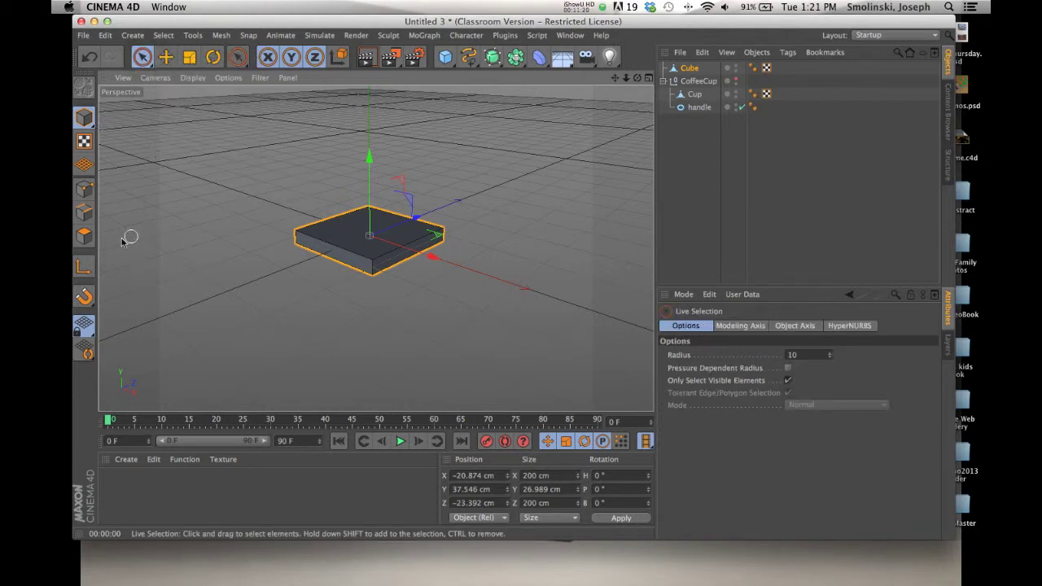
click(84, 236)
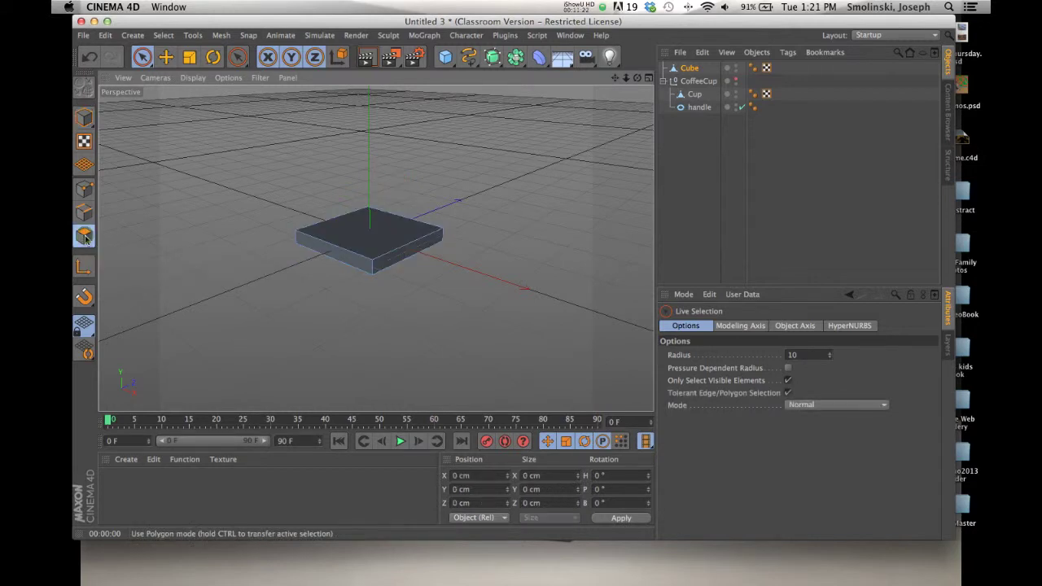
click(374, 233)
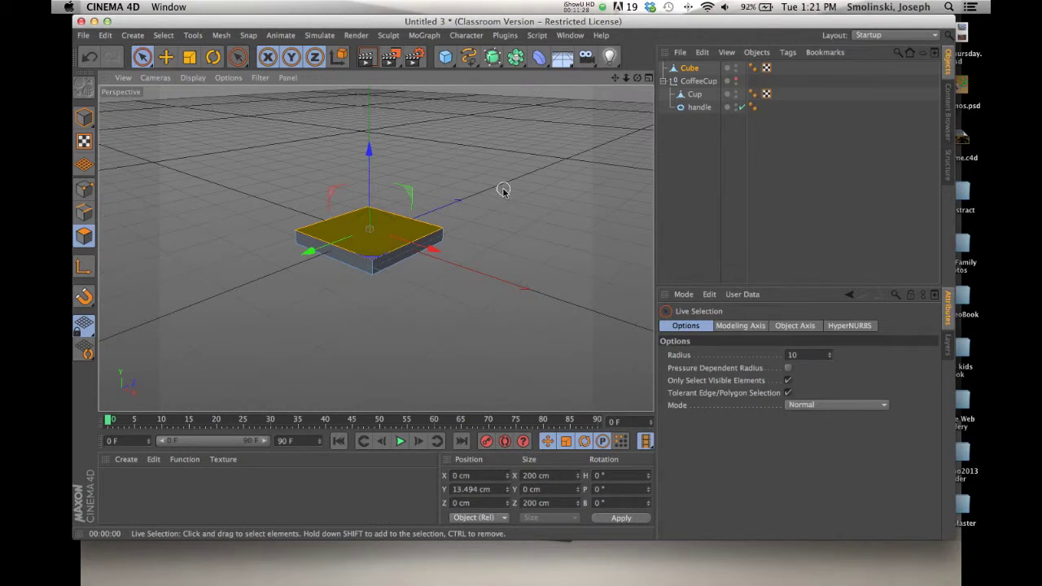
Try extruding the slab's top face by about 59 cm, then undo the extrusion
key(d)
drag(507, 198, 493, 186)
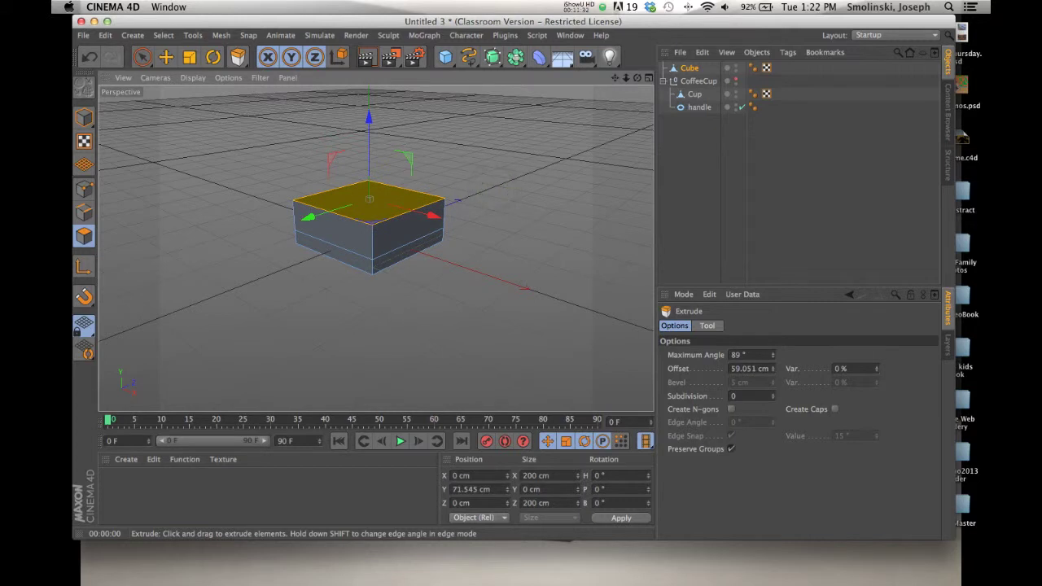
key(ctrl+z)
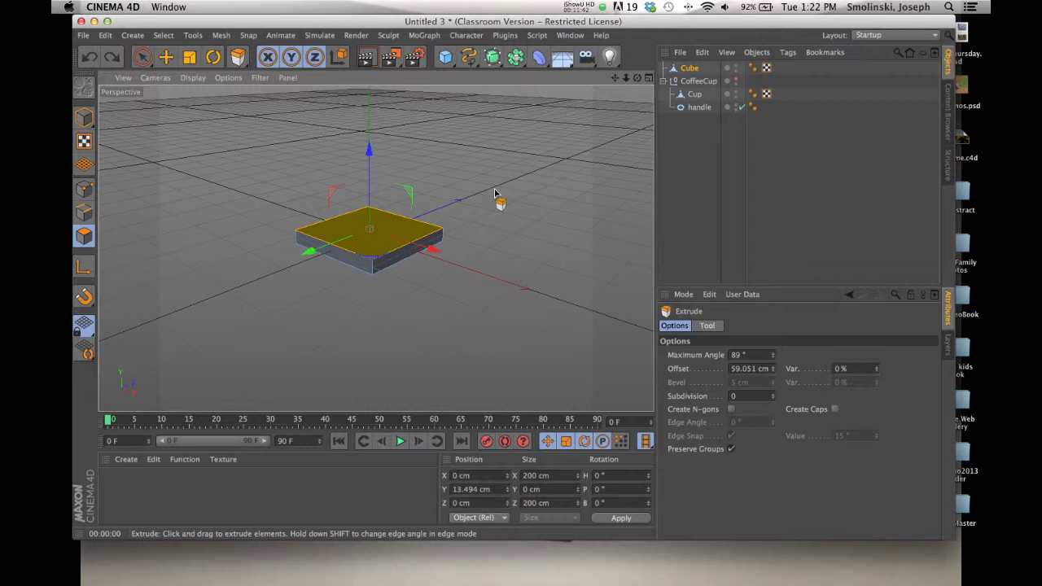
Inset the slab's top face by about 12.9 cm with Extrude Inner
click(222, 35)
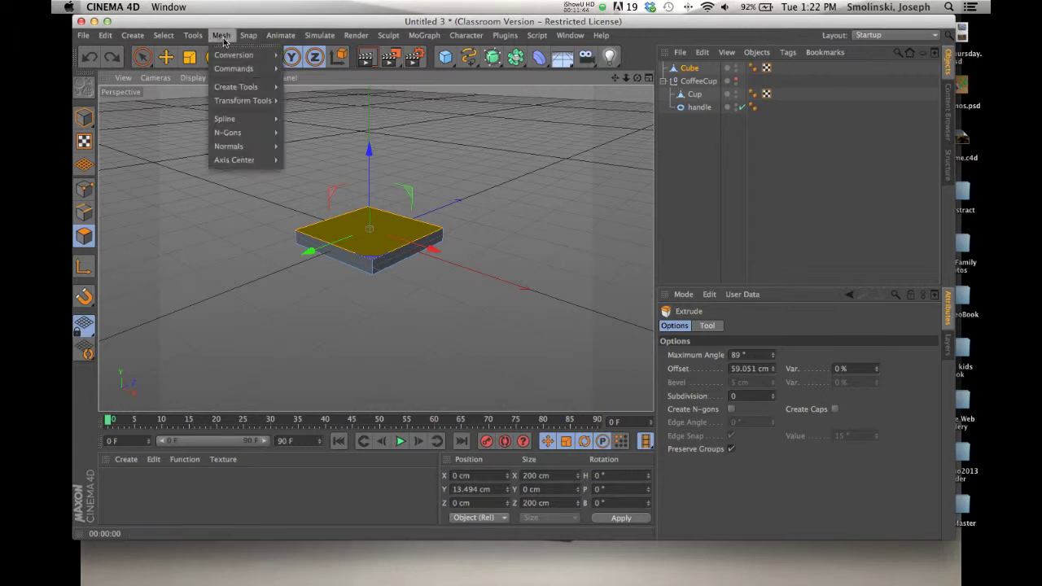
mouse_move(224, 86)
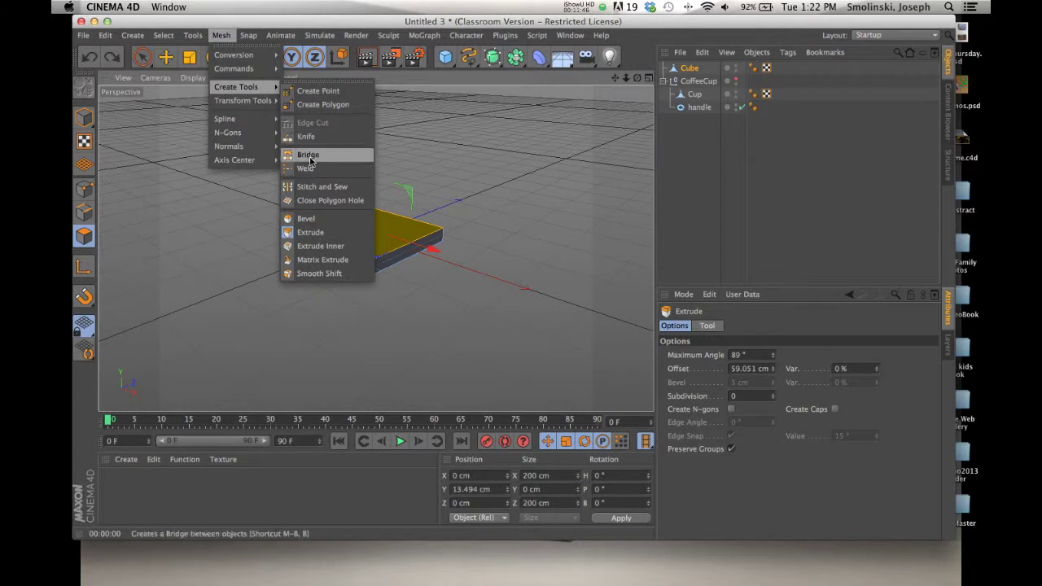
click(318, 245)
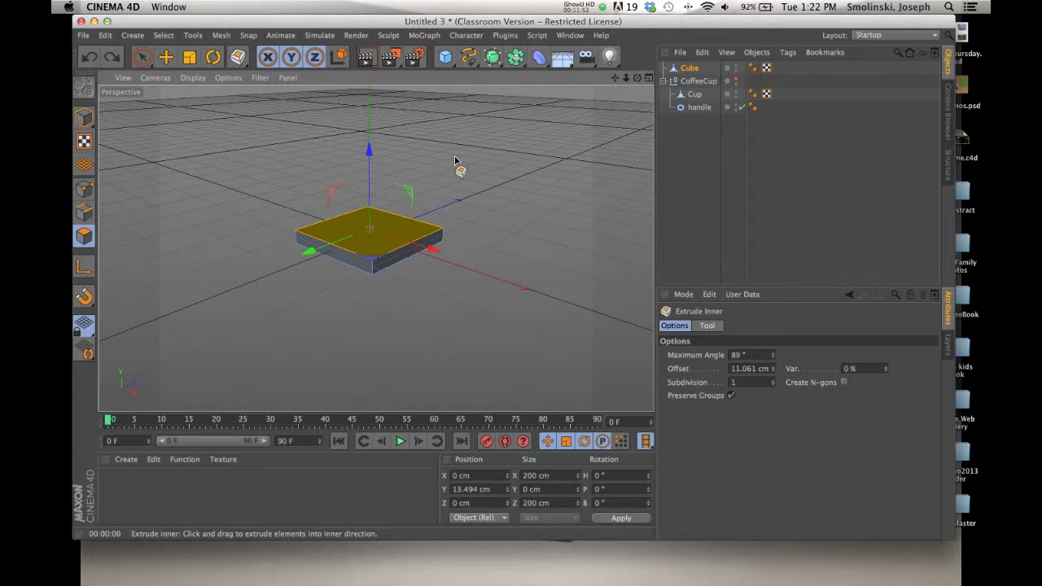
drag(637, 78, 518, 298)
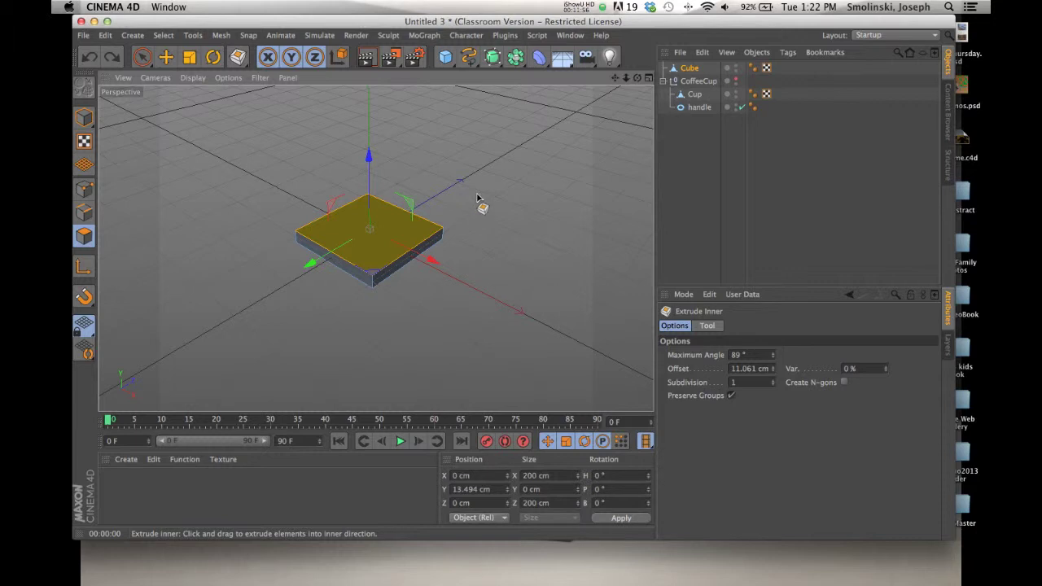
drag(480, 202, 469, 195)
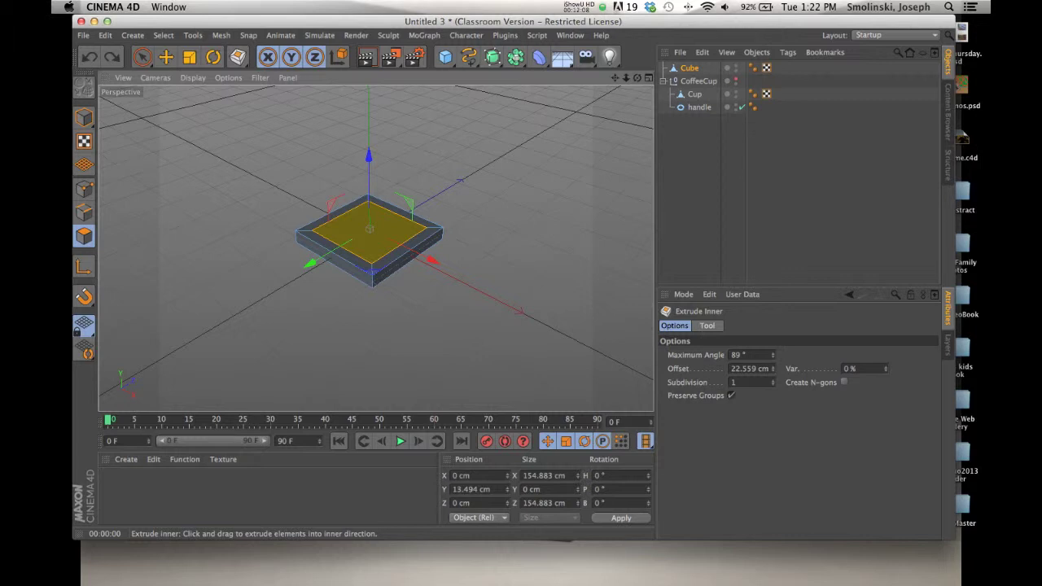
drag(468, 195, 460, 195)
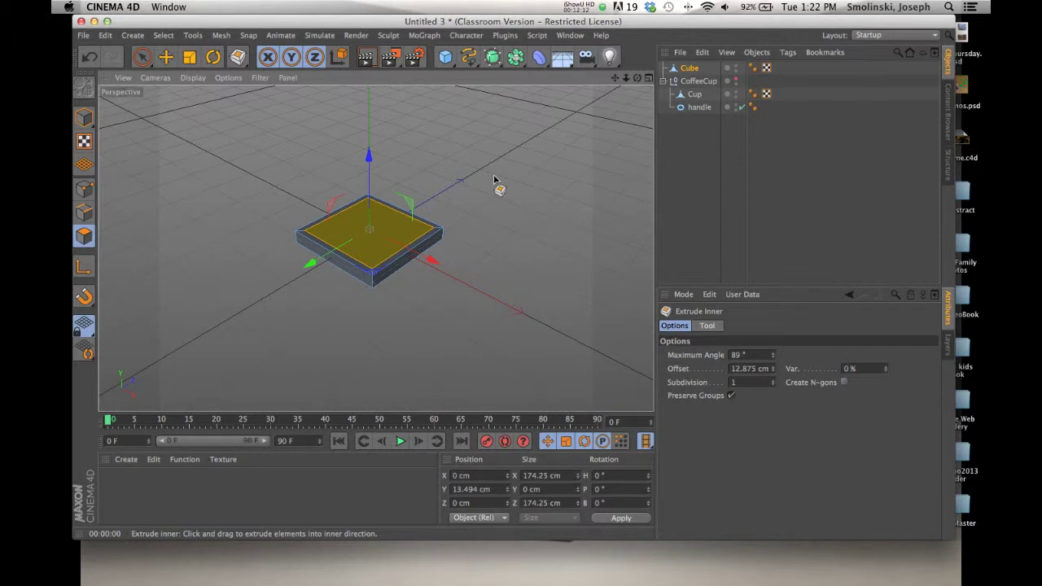
Extrude the inset face upward by about 38 cm and scale it evenly to about 150 cm wide
key(d)
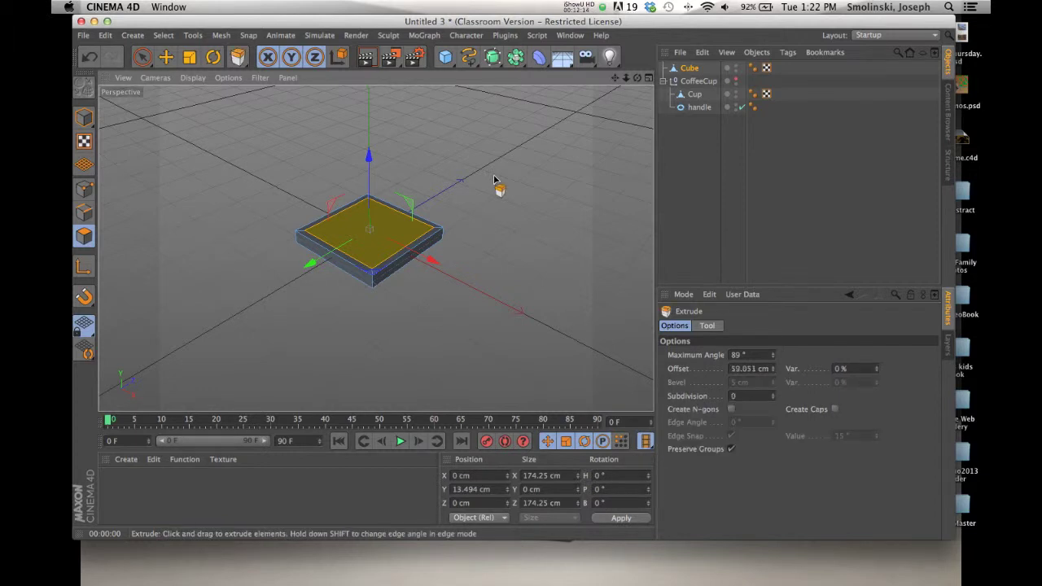
drag(471, 187, 453, 196)
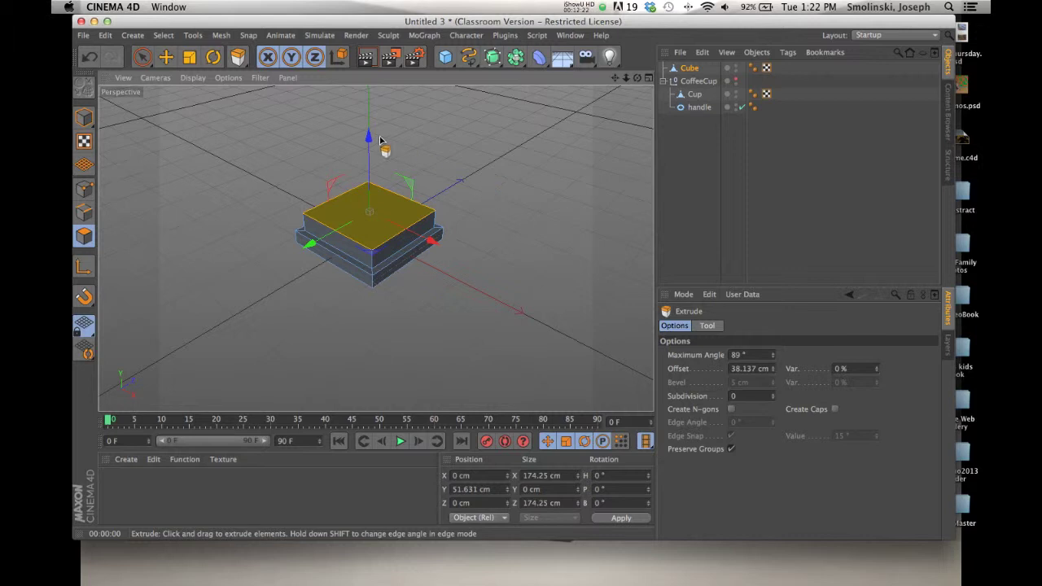
click(189, 58)
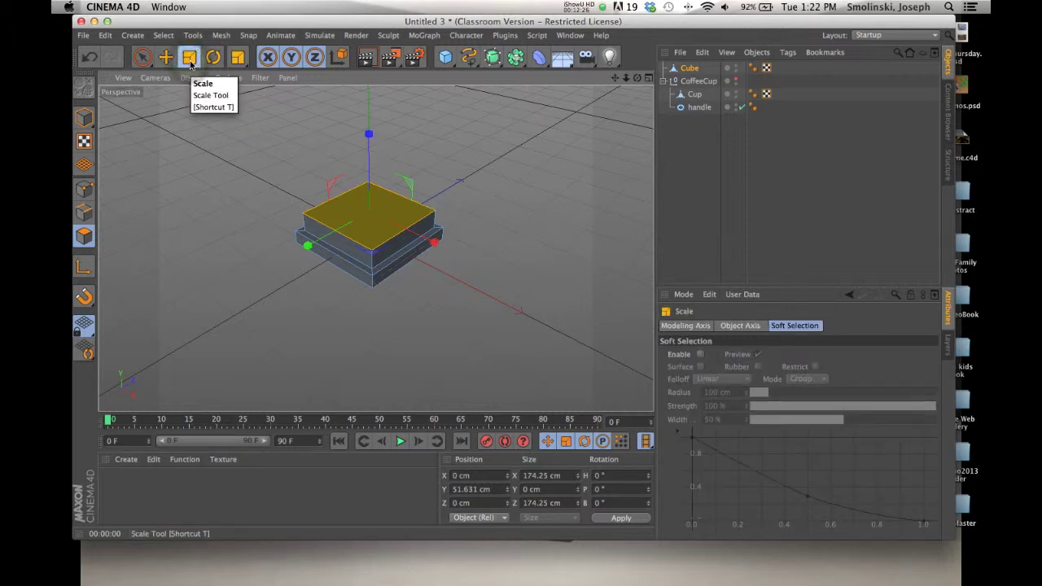
drag(526, 172, 453, 190)
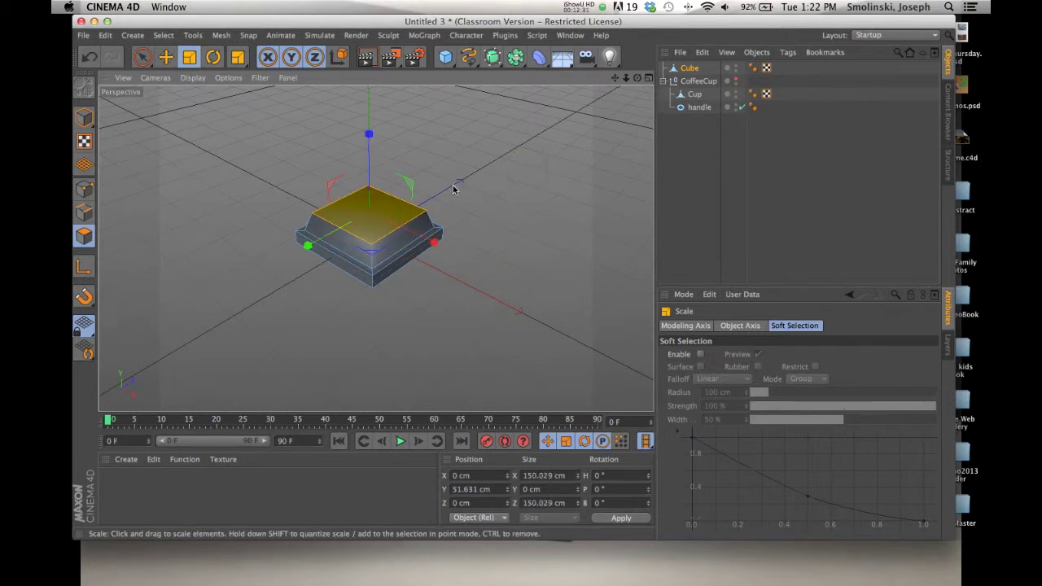
Lower the tapered top face along the vertical axis to about 37.6 cm in Y, undoing any sideways shift
click(165, 56)
mouse_move(370, 138)
mouse_down()
mouse_move(368, 129)
mouse_move(370, 145)
mouse_up()
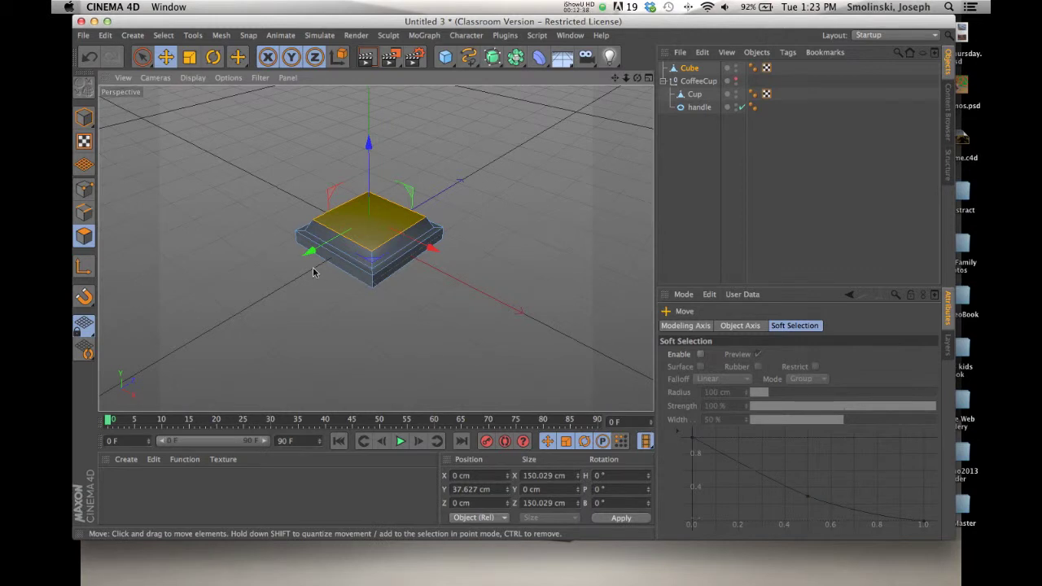
mouse_move(309, 251)
mouse_down()
mouse_move(305, 244)
mouse_move(320, 254)
mouse_up()
key(super+z)
Inset the top face to about 117 cm wide and extrude it upward as another tier of the base
key(i)
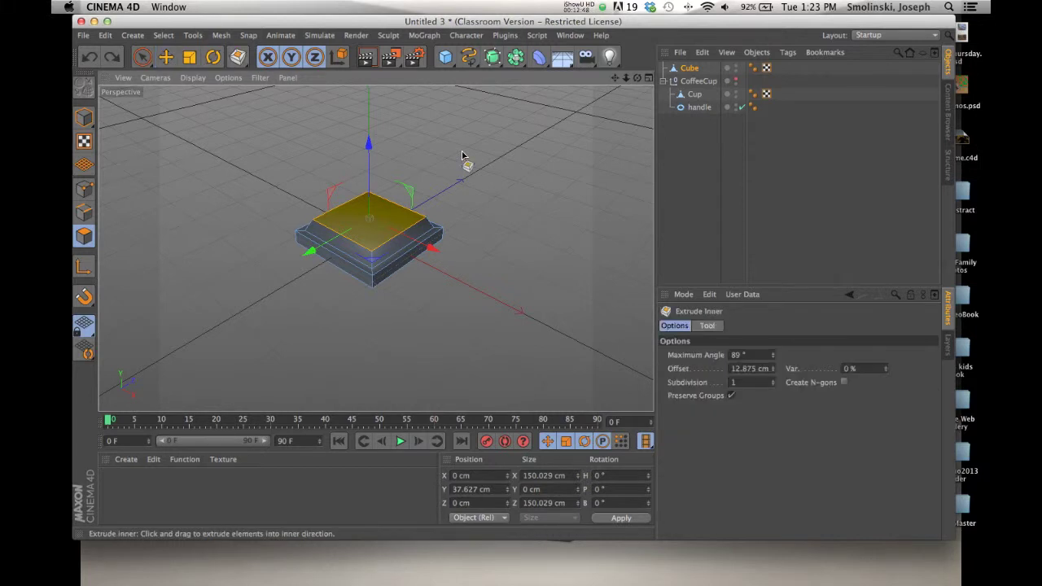
drag(506, 153, 504, 155)
key(d)
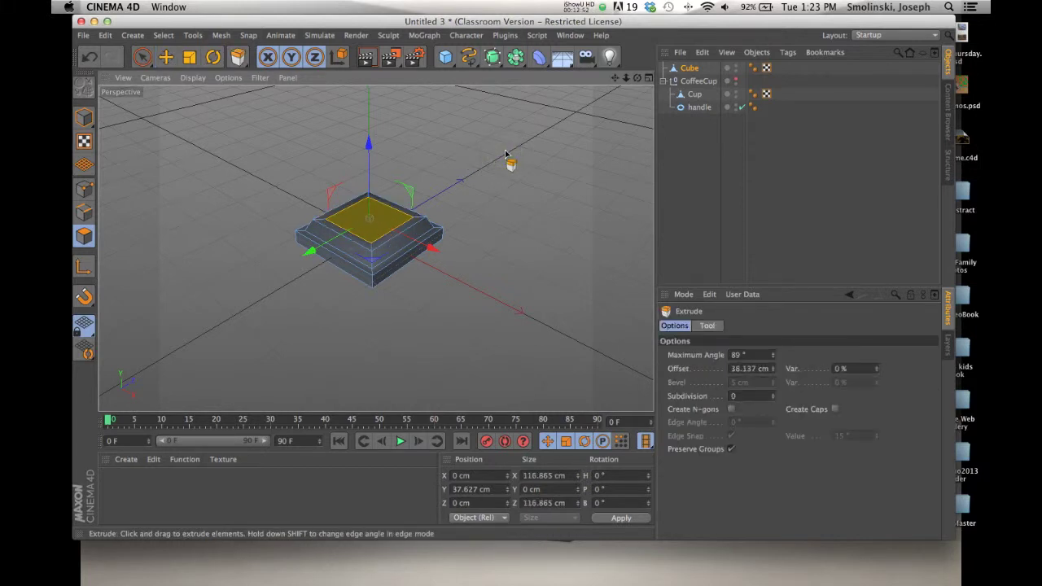
drag(468, 187, 520, 296)
Inset the tier's top face by about 13.8 cm and extrude it about 127 cm upward into a column
key(i)
key(d)
mouse_move(477, 188)
mouse_down()
mouse_move(464, 178)
mouse_move(460, 185)
mouse_up()
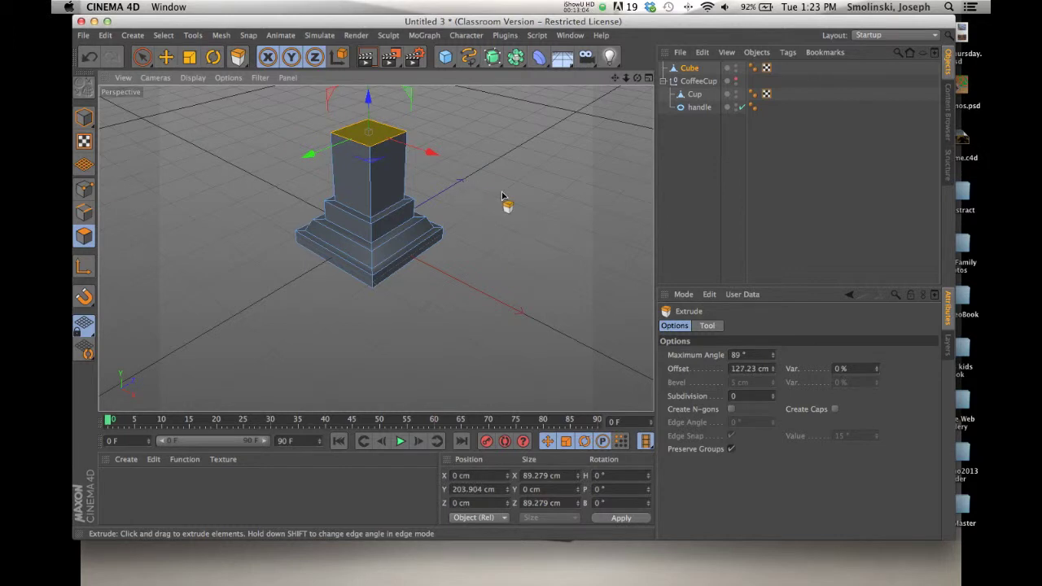
Inset the column's top face by about 6.7 cm
key(i)
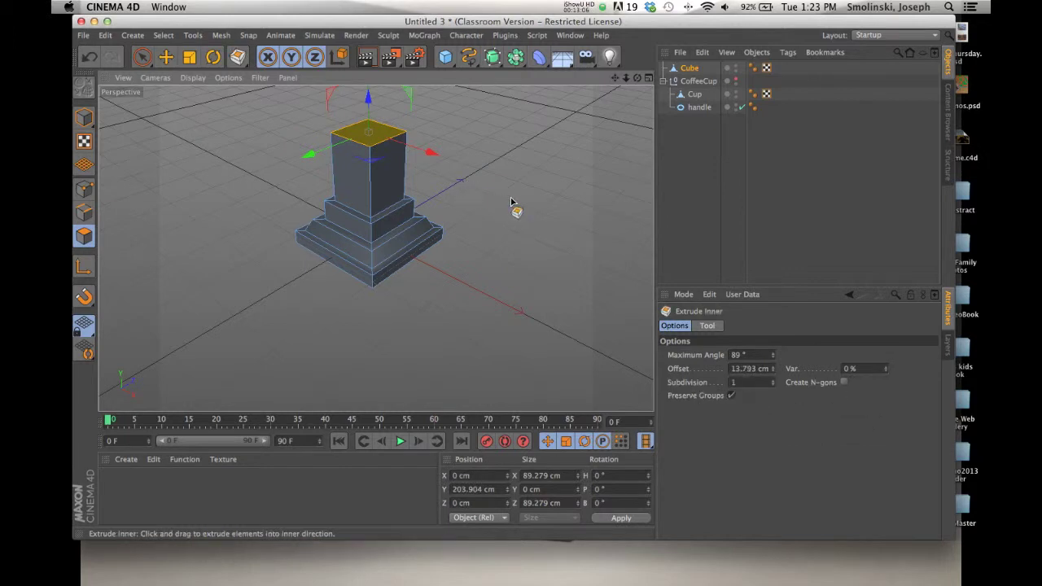
drag(521, 190, 521, 190)
scroll(521, 190, up, 2)
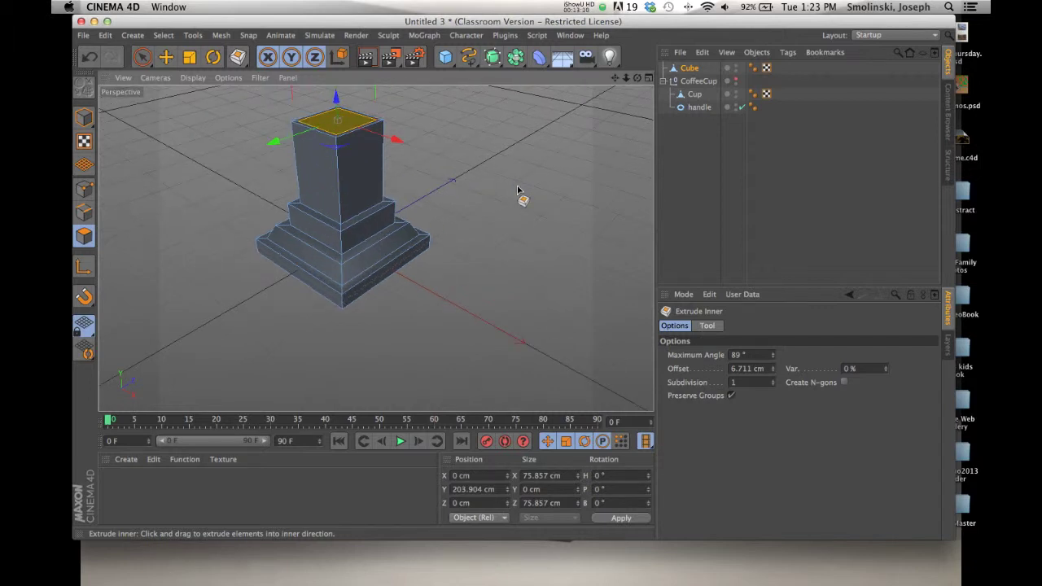
Extrude the column's inset face up to about 216 cm in Y and scale it to about 67 cm wide as a tapered cap
key(d)
drag(502, 190, 351, 164)
key(t)
drag(425, 121, 390, 132)
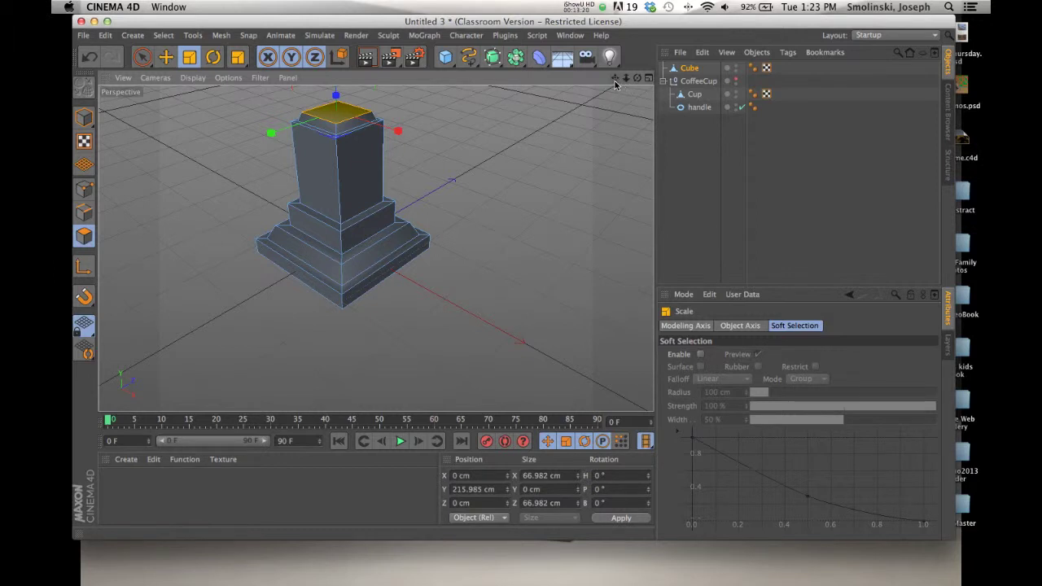
Rename the Cube object as Base
drag(637, 79, 519, 298)
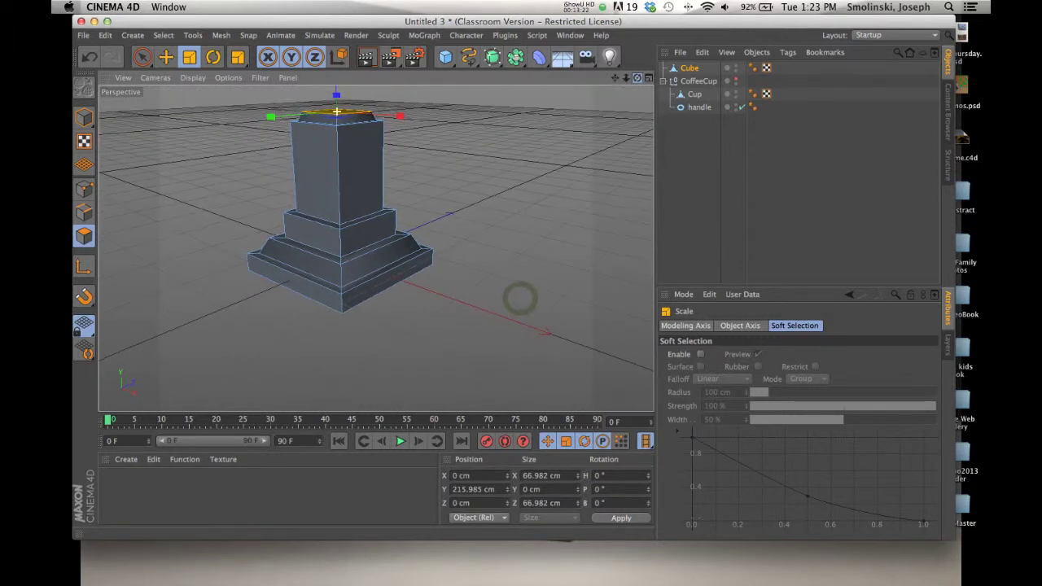
drag(616, 79, 635, 150)
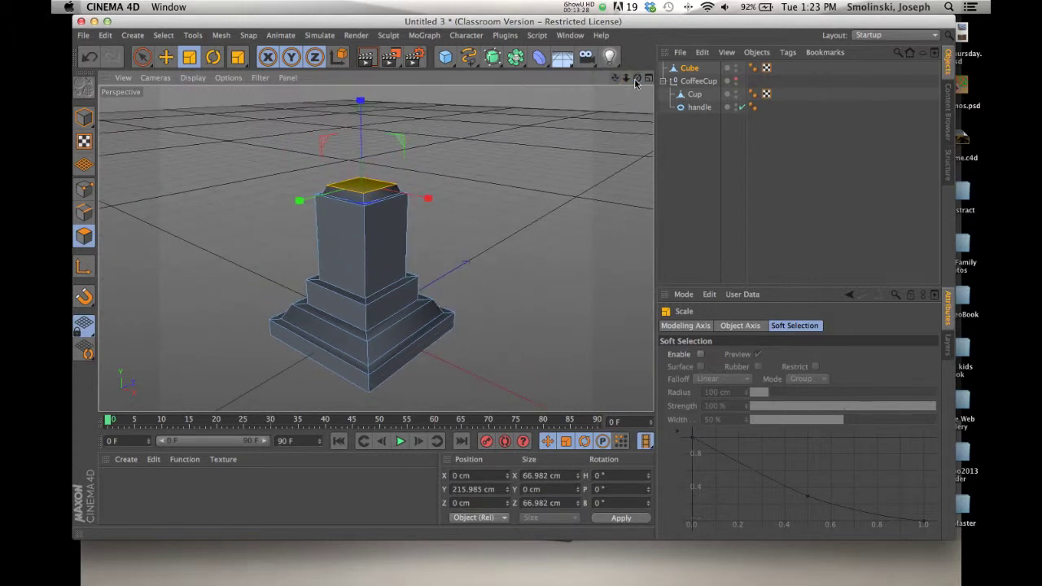
click(689, 70)
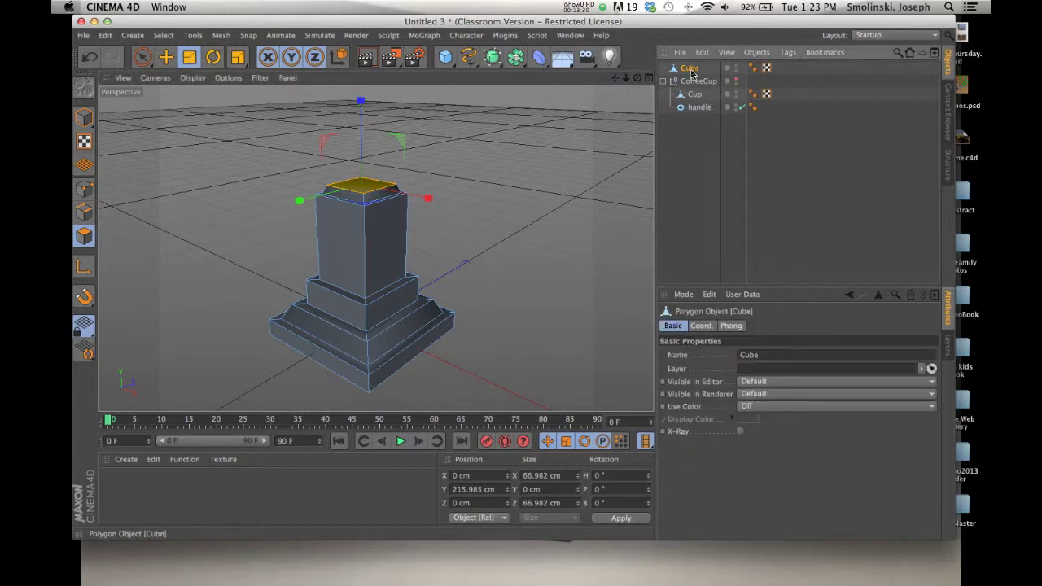
double_click(689, 69)
text(Base)
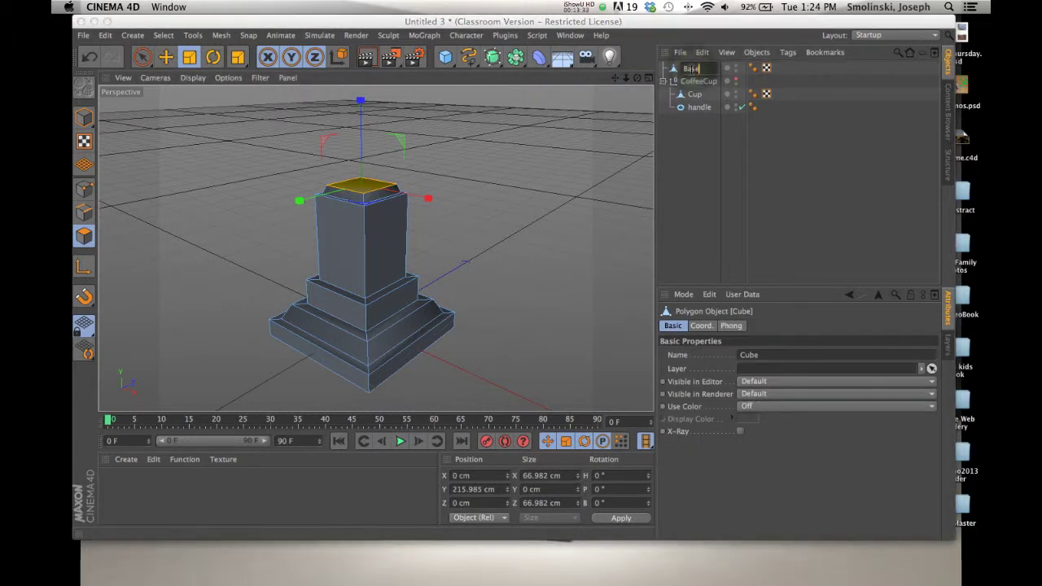
key(Return)
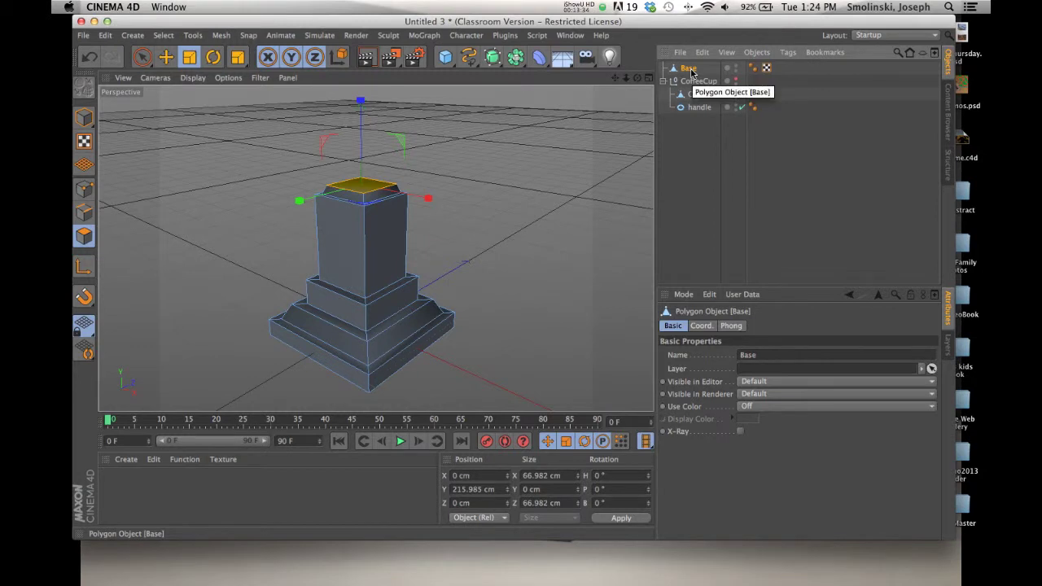
Unhide the CoffeeCup group in the editor and maximize the Front view
click(737, 82)
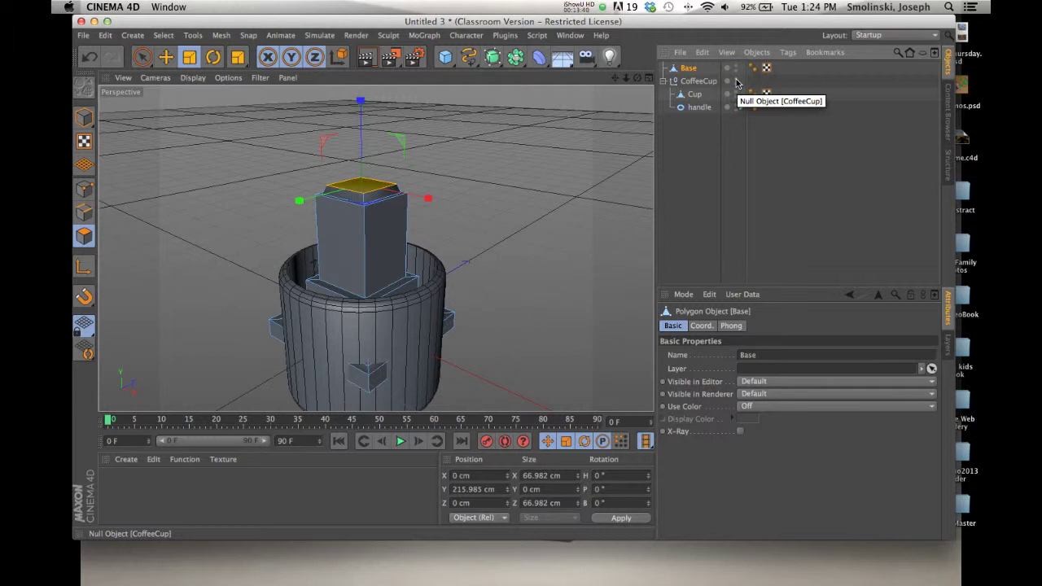
click(649, 78)
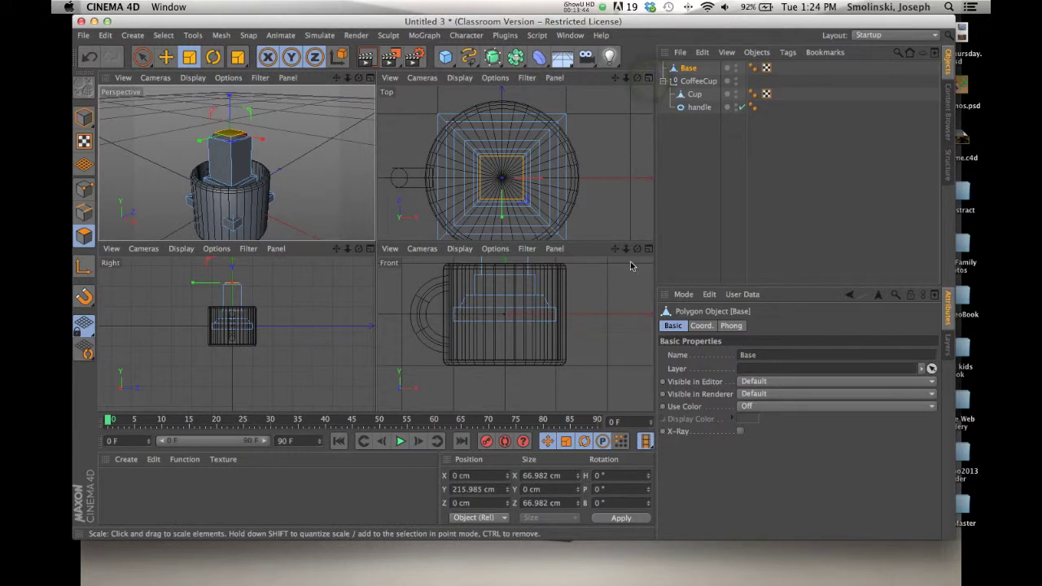
click(632, 260)
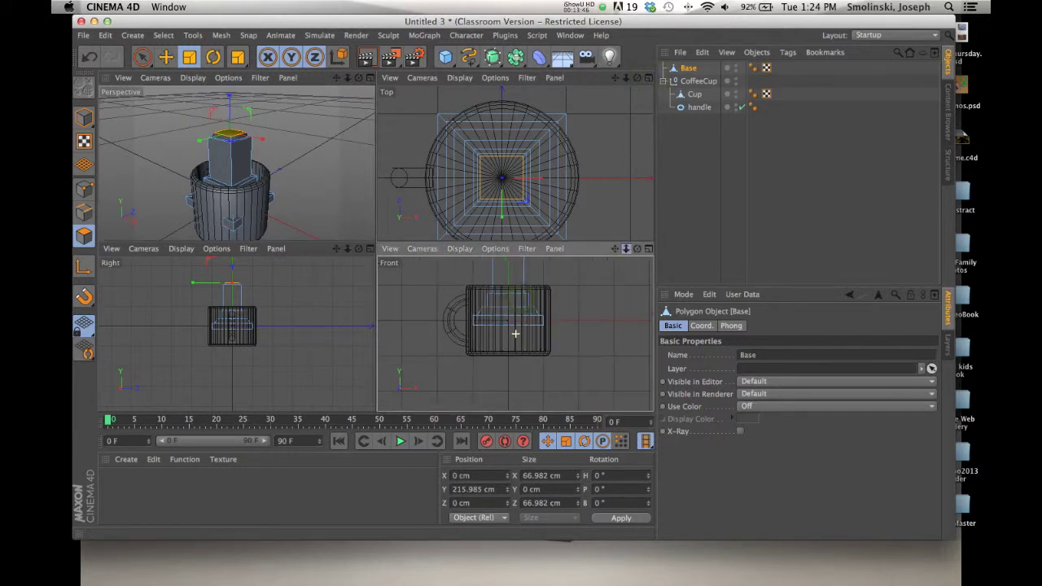
click(648, 249)
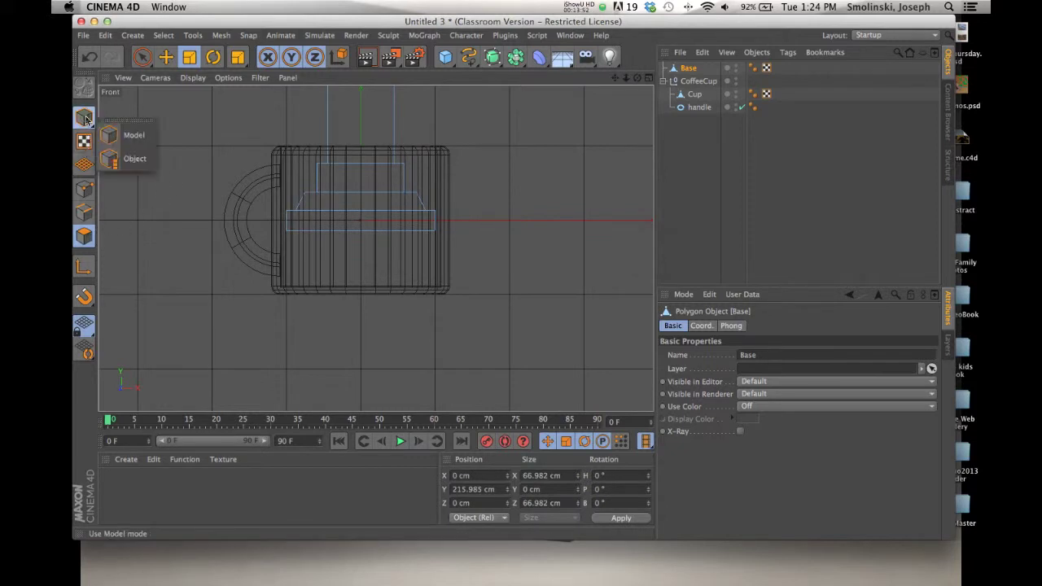
Move the whole Base upward in Model mode to about 53.3 cm in Y
click(85, 119)
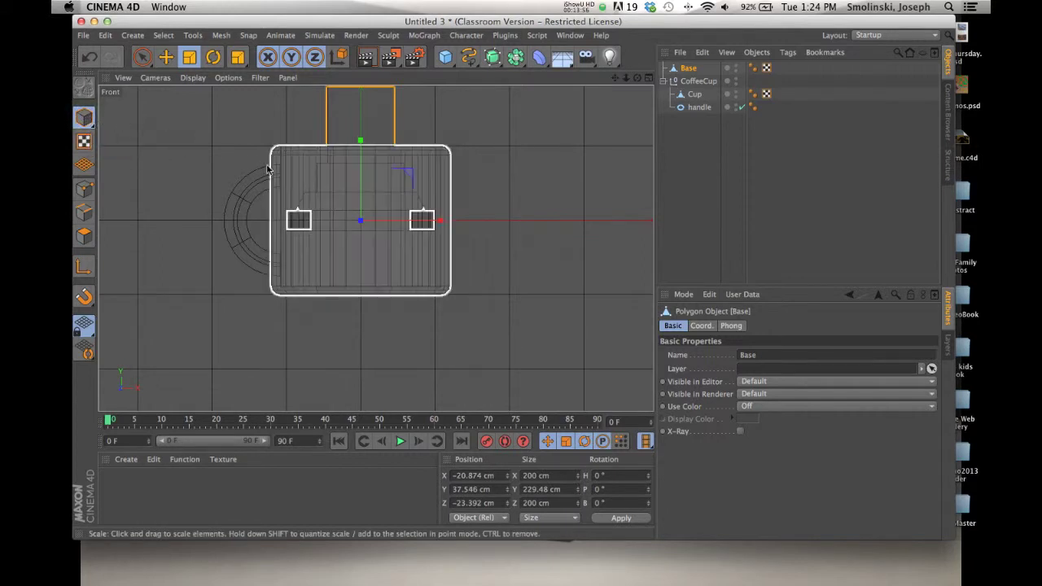
key(e)
drag(361, 140, 361, 130)
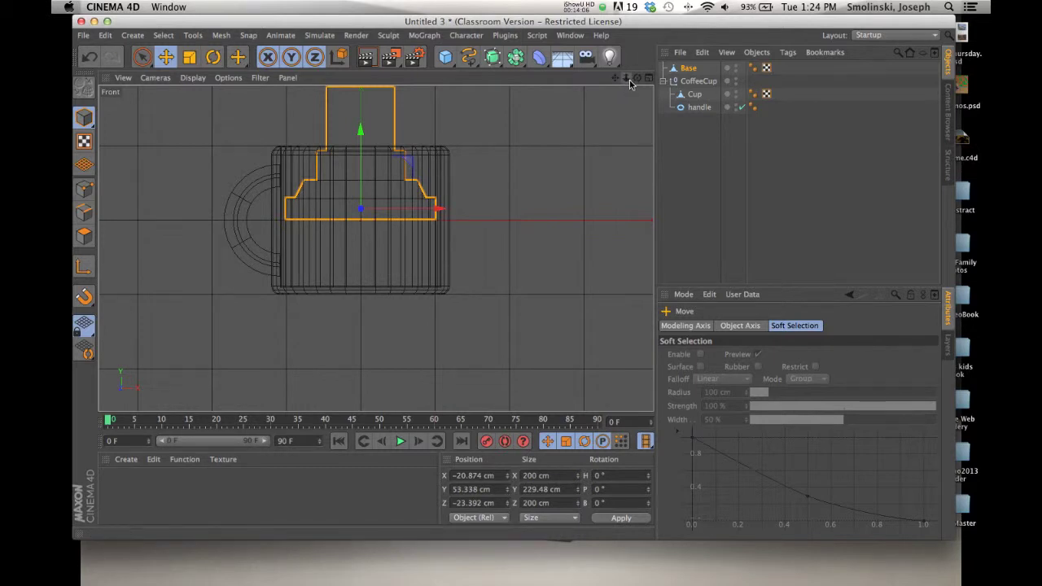
Move the CoffeeCup group upward to about 371.8 cm in Y so it sits above the Base
click(695, 81)
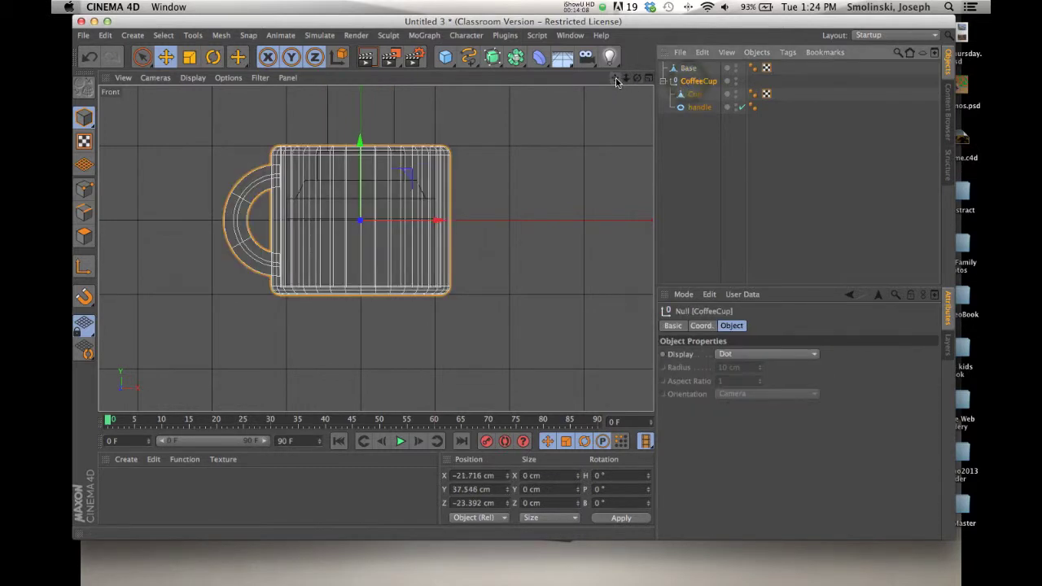
drag(616, 81, 616, 206)
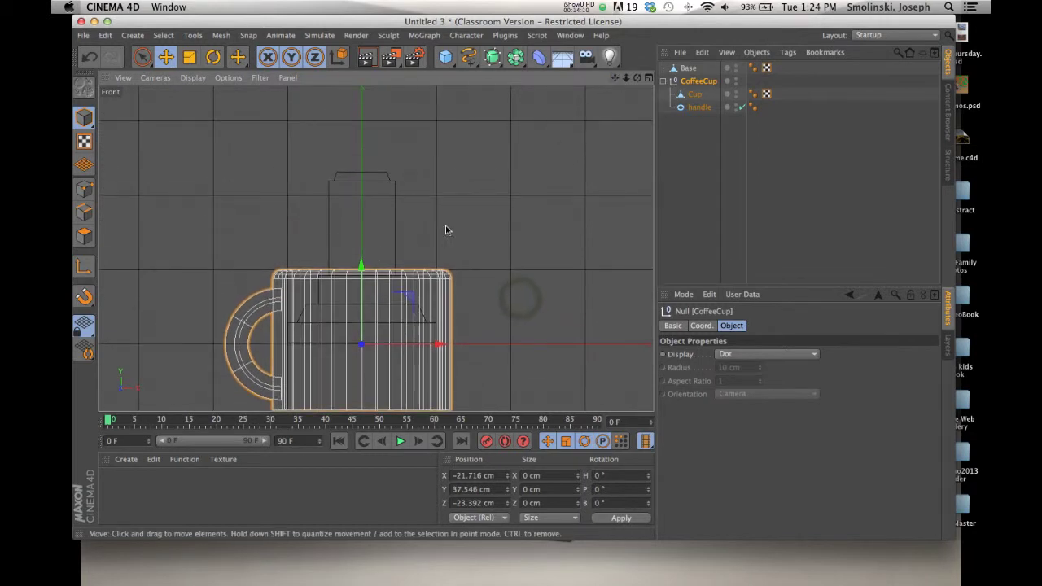
drag(360, 265, 362, 24)
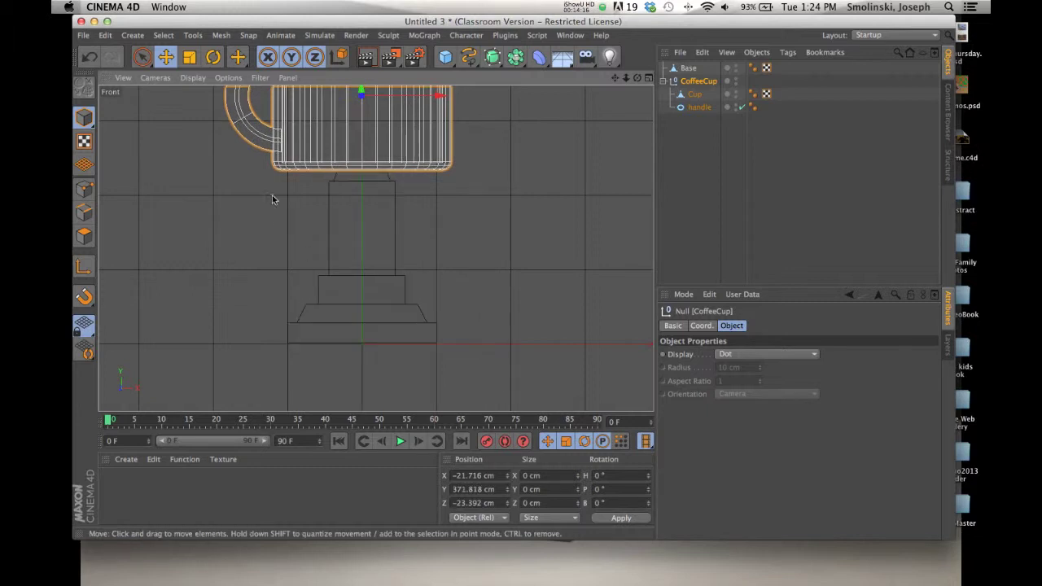
Scale the CoffeeCup group down uniformly until the mug is narrower than the pedestal's column
drag(626, 77, 619, 79)
scroll(375, 248, down, 3)
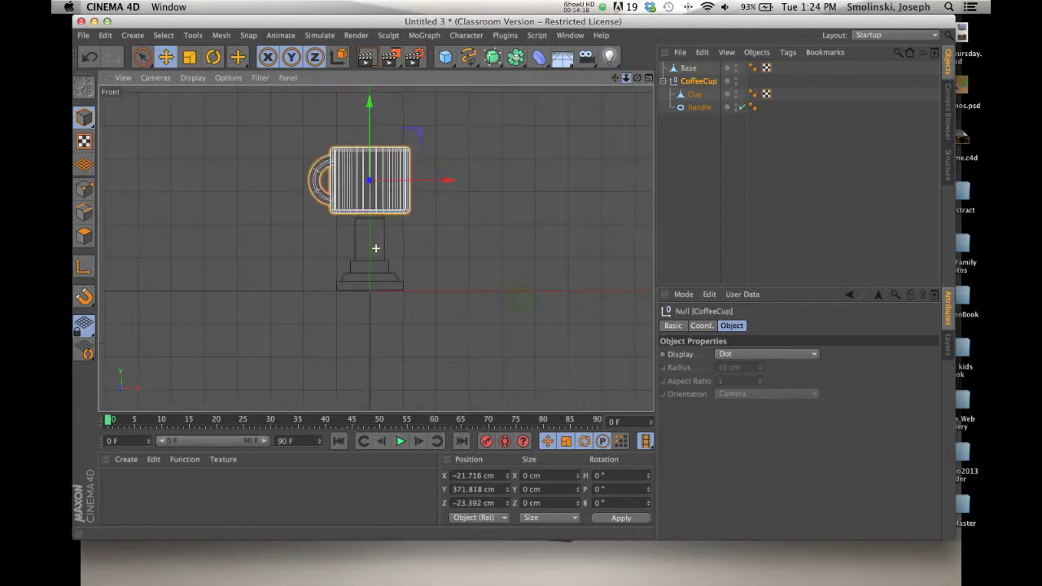
click(189, 56)
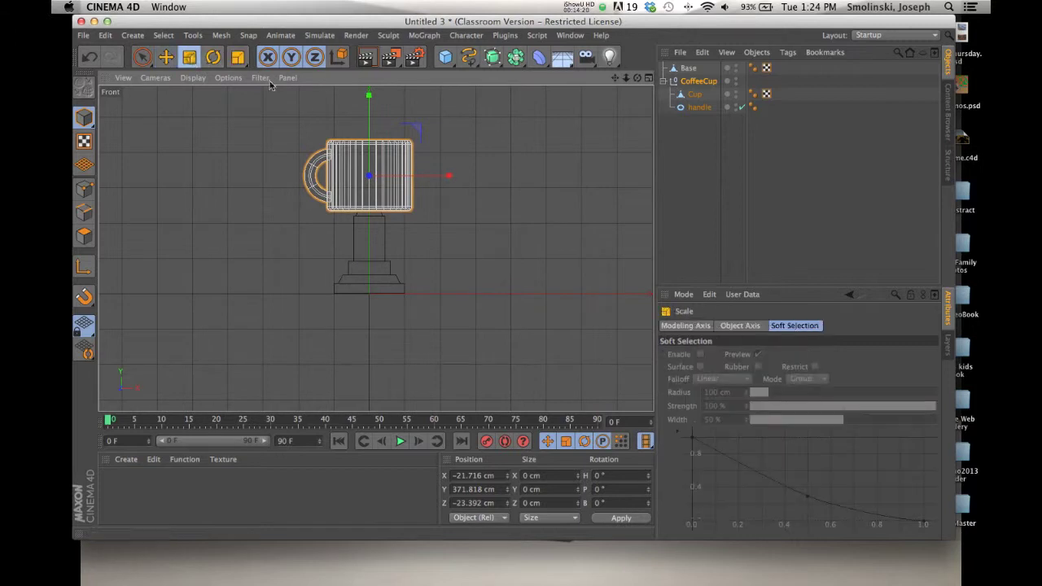
drag(587, 138, 207, 242)
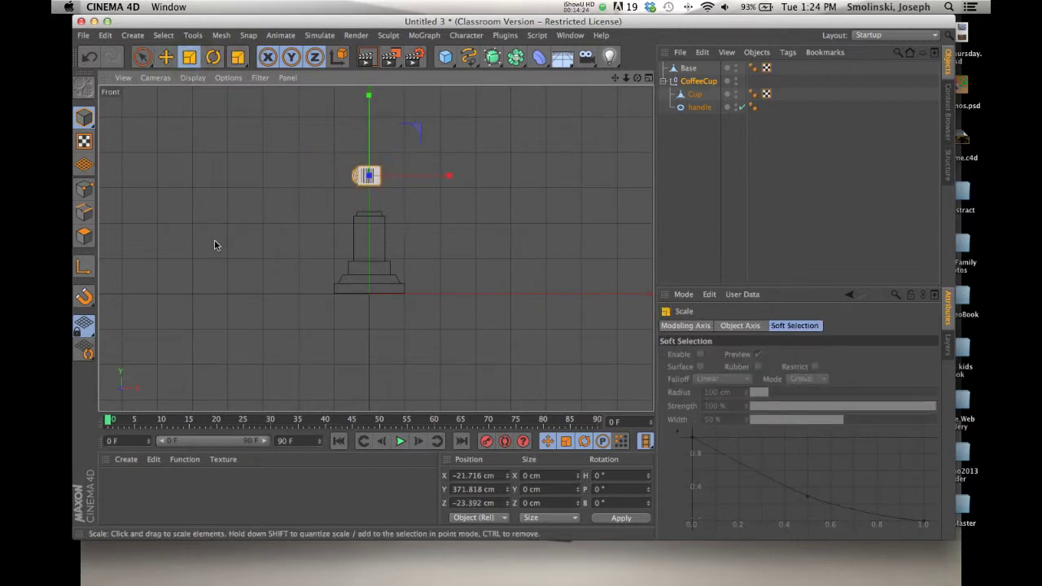
Lower the CoffeeCup group onto the pedestal's tapered cap, at about 294.6 cm in Y
click(168, 57)
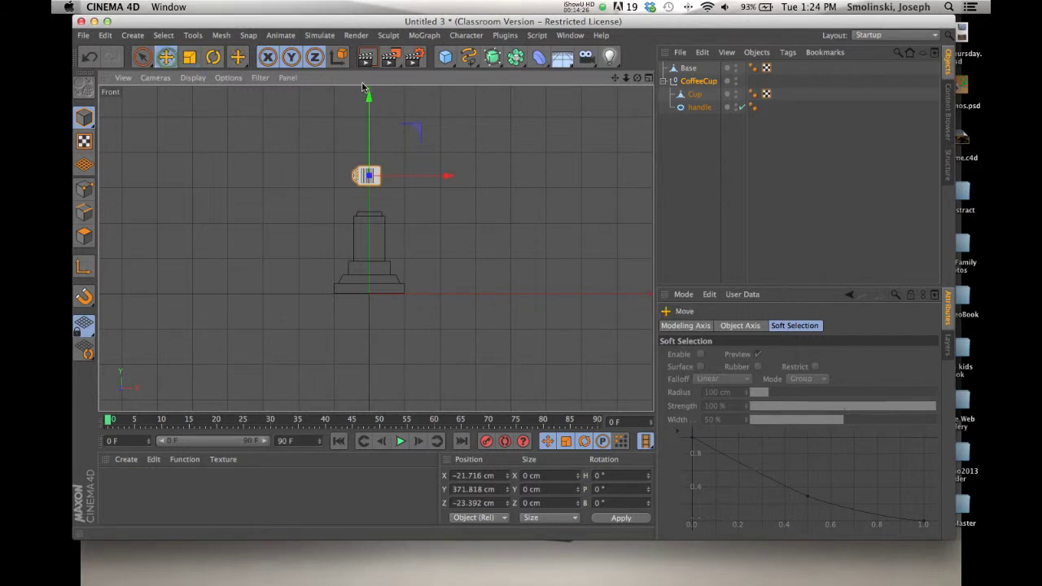
drag(369, 97, 365, 122)
scroll(375, 248, up, 3)
scroll(375, 248, up, 3)
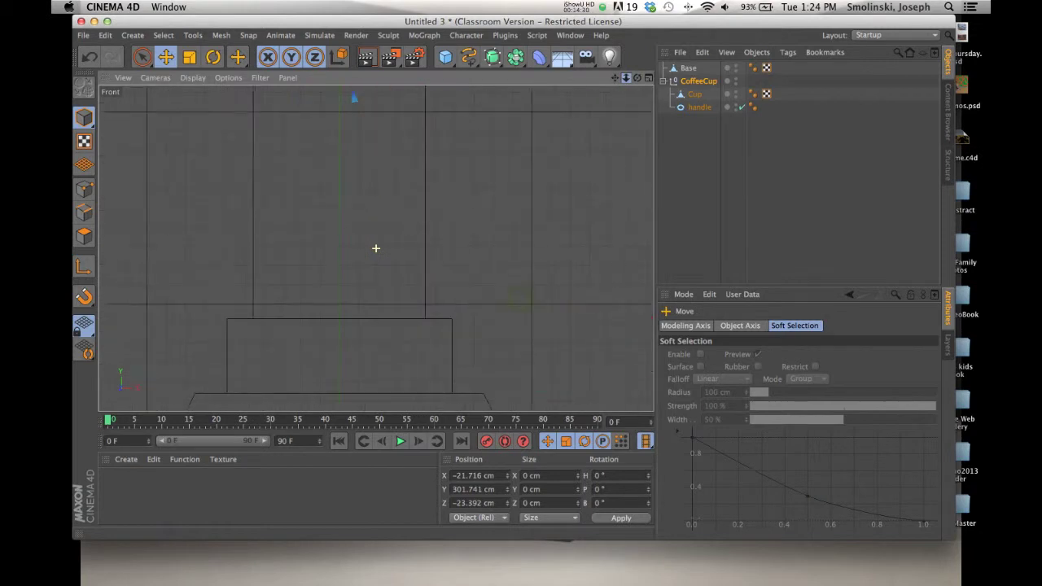
drag(615, 79, 606, 87)
drag(337, 97, 337, 113)
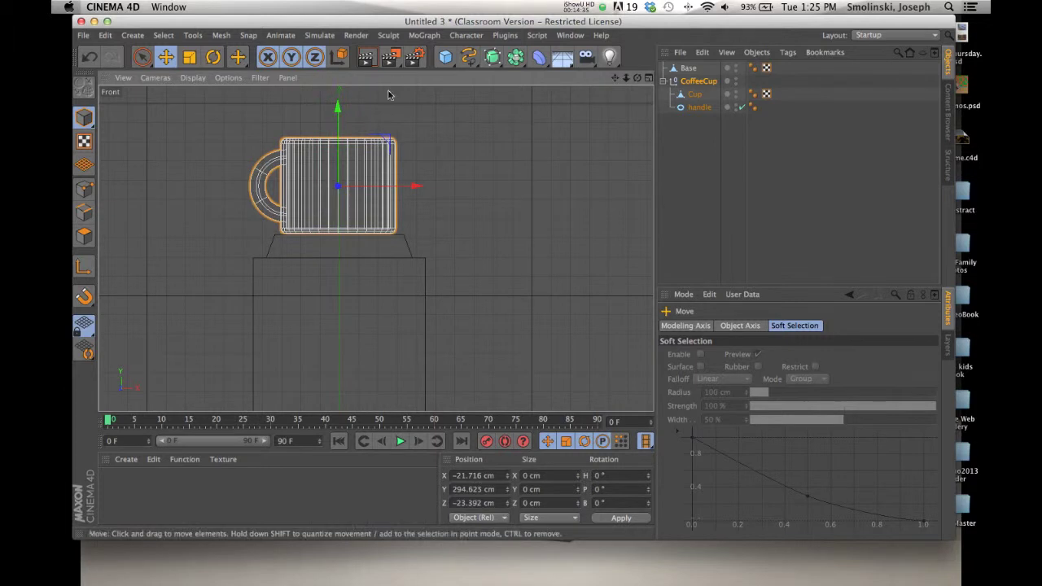
Maximize the Perspective view, face the mug and pedestal from the front, and render a preview of the view
click(648, 77)
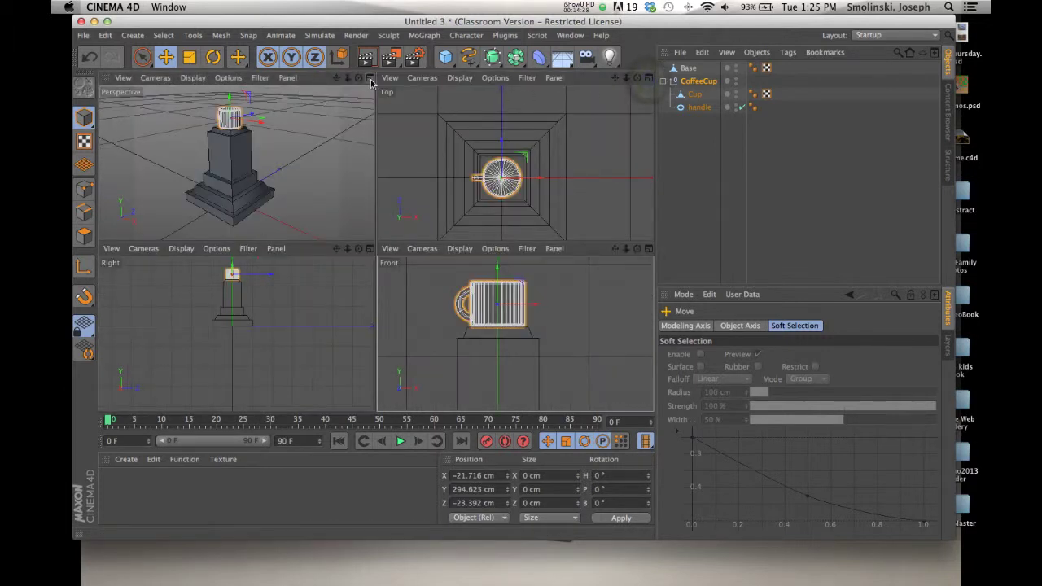
click(370, 78)
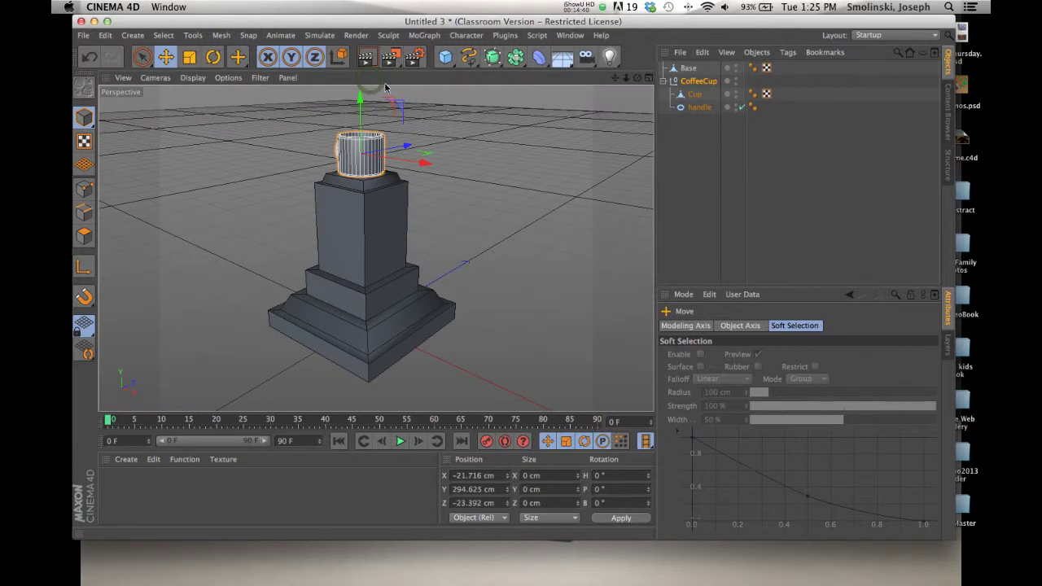
drag(638, 78, 523, 300)
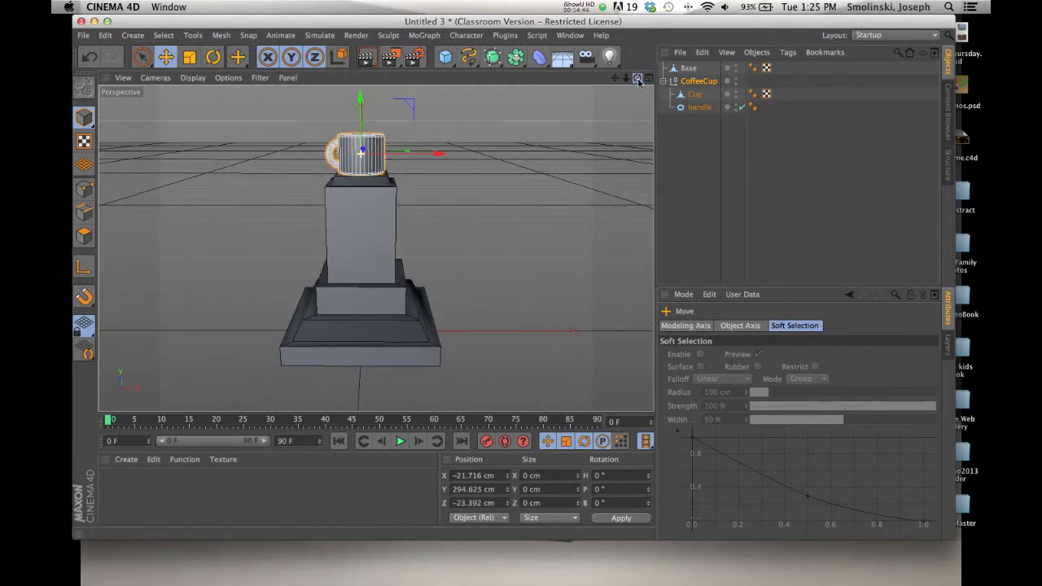
click(367, 60)
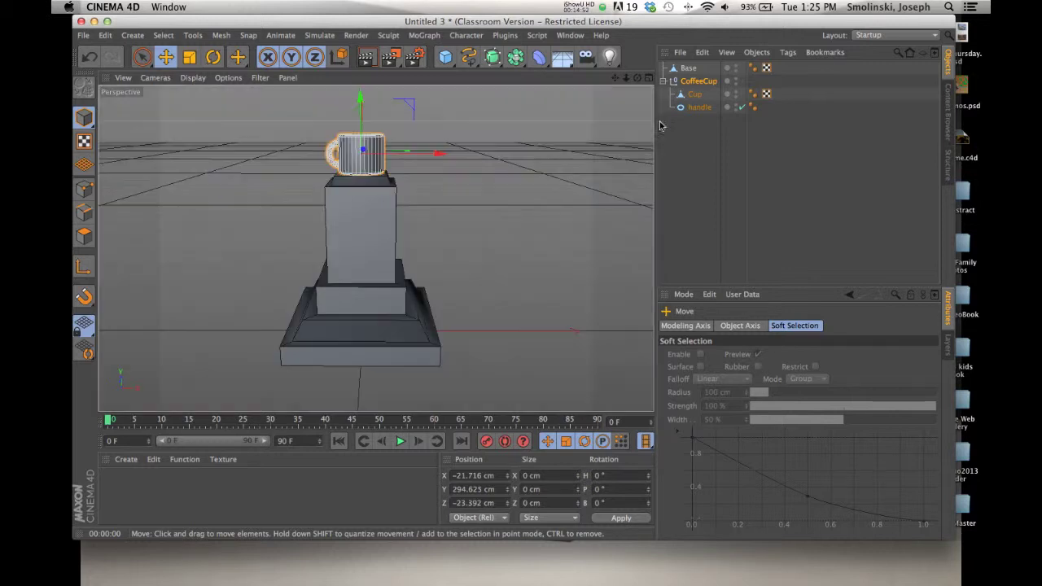
Load the Metal 004 material into the scene from the Prime library's Basic materials presets
click(948, 121)
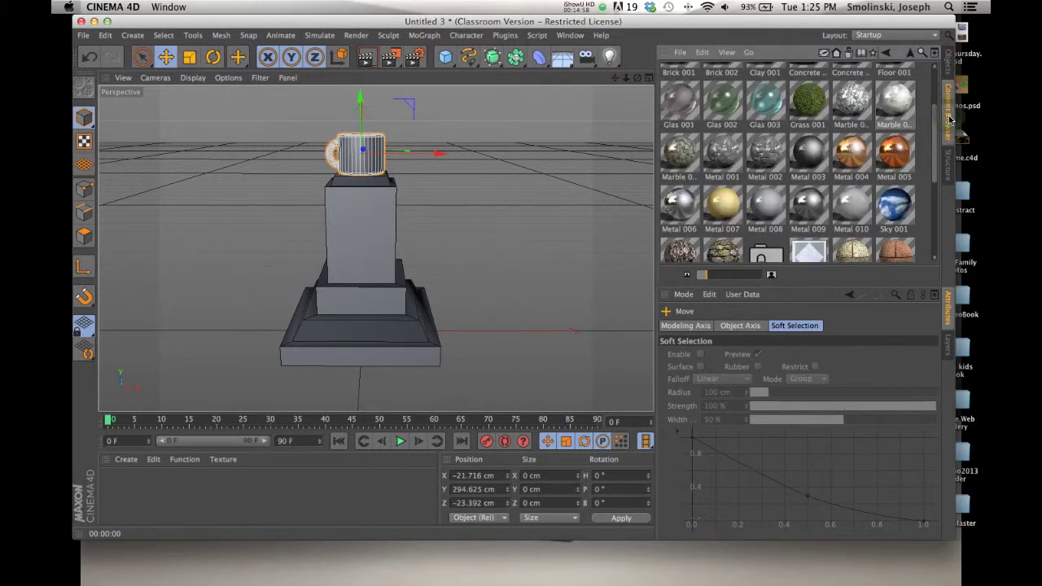
click(886, 54)
click(887, 54)
click(886, 54)
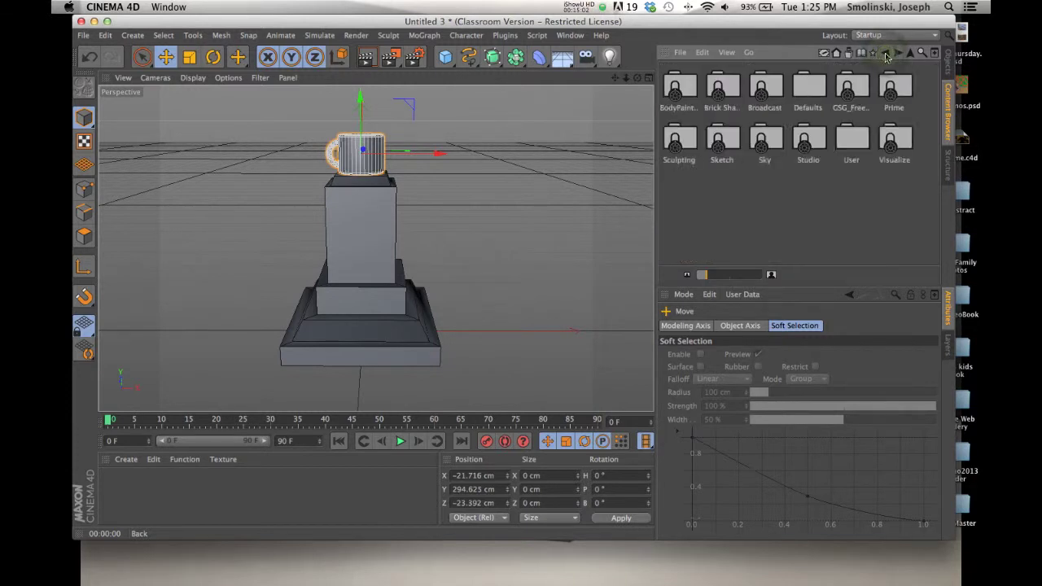
click(886, 54)
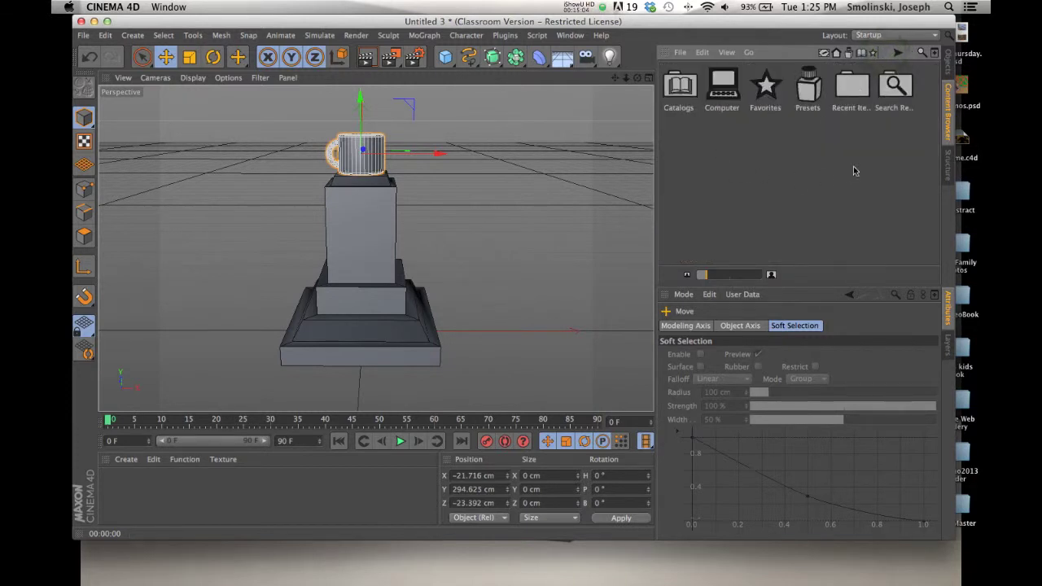
double_click(807, 92)
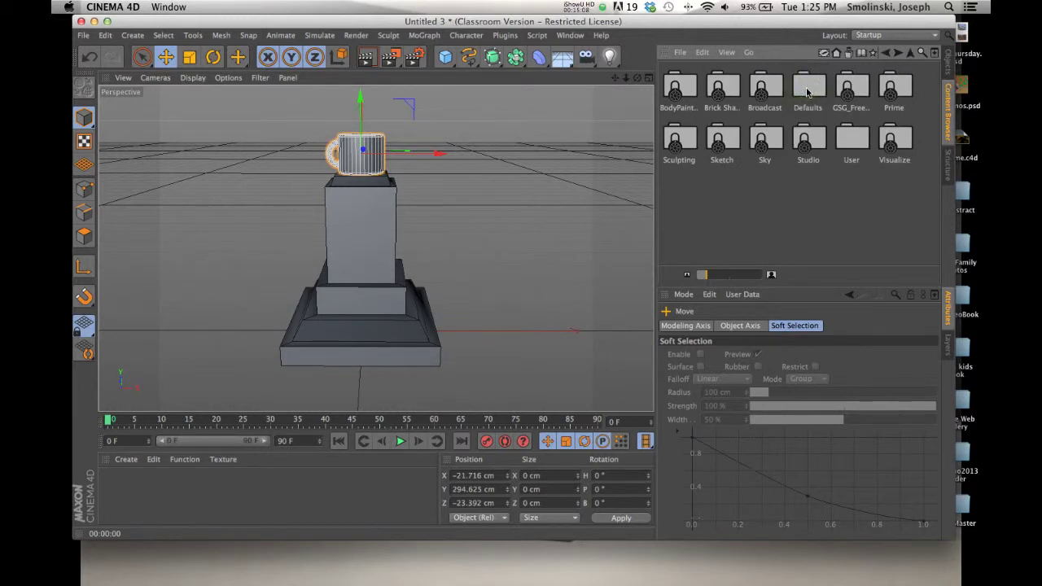
double_click(889, 89)
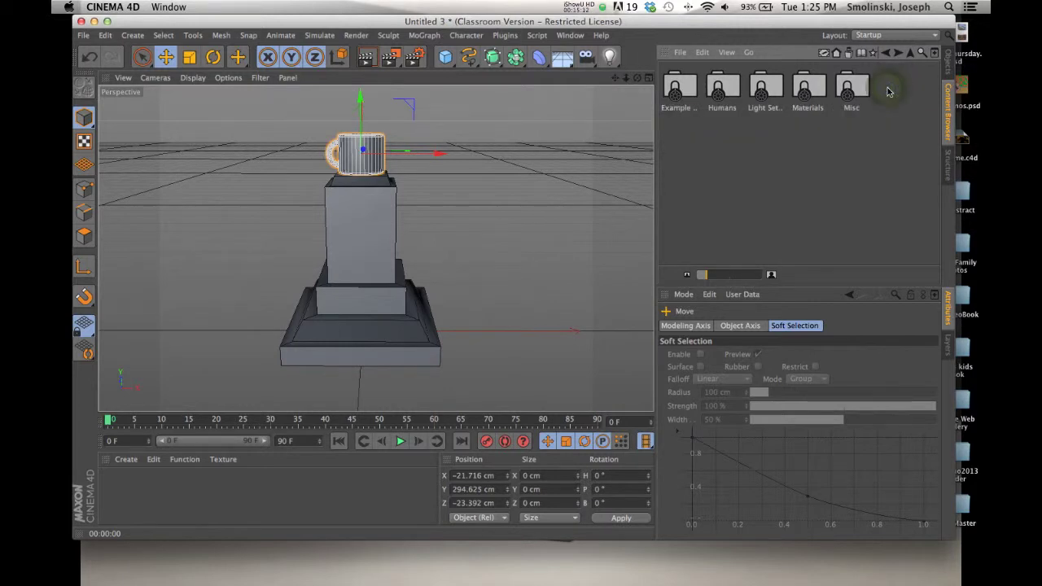
double_click(807, 91)
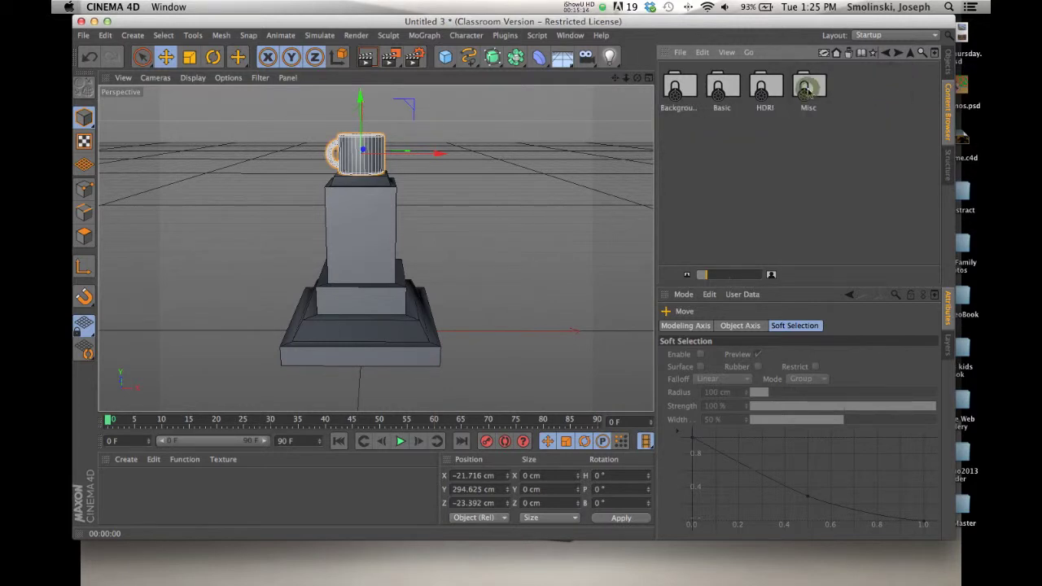
double_click(728, 95)
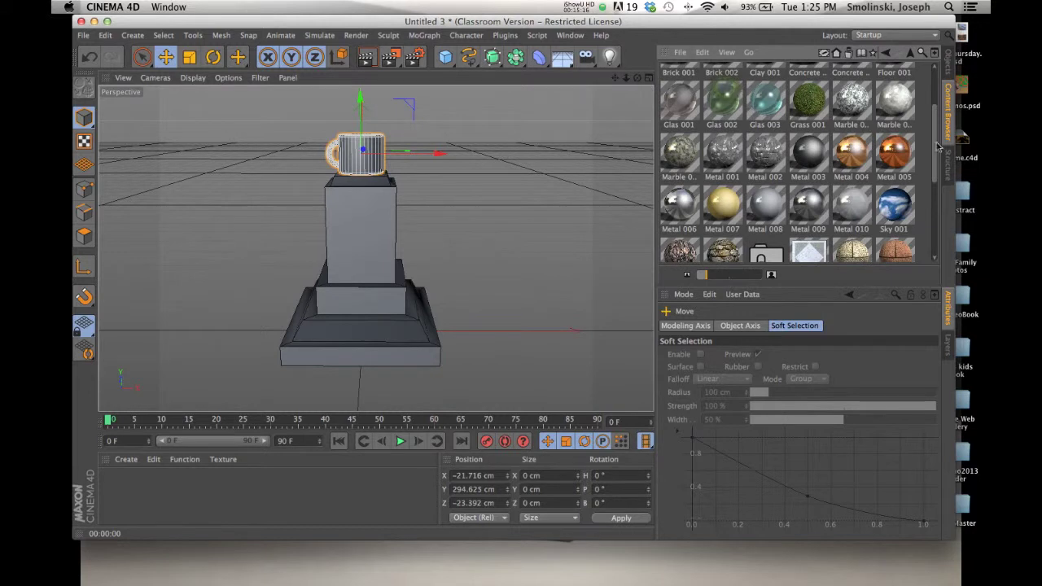
scroll(935, 159, up, 2)
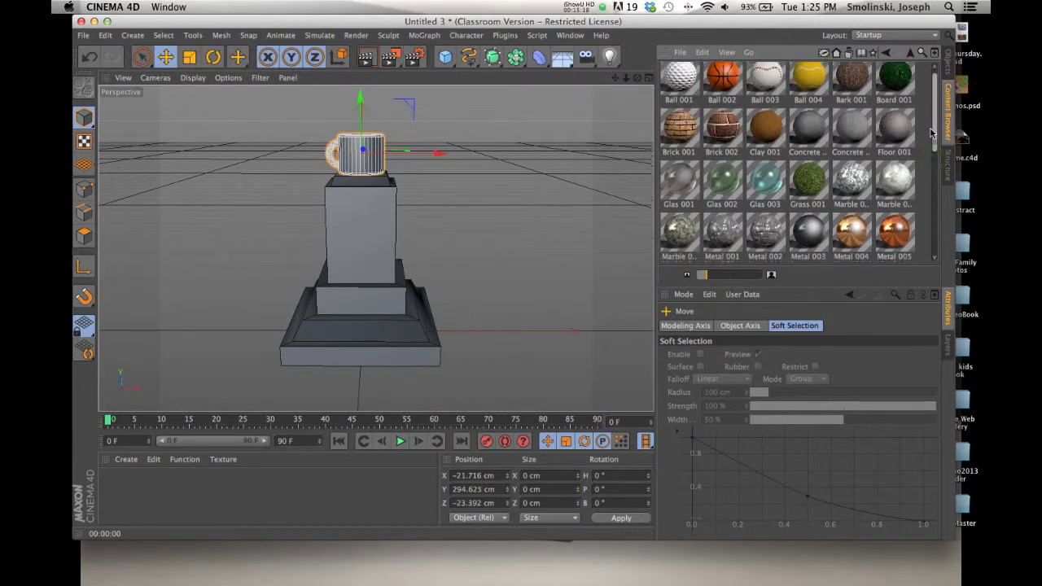
double_click(851, 175)
click(337, 298)
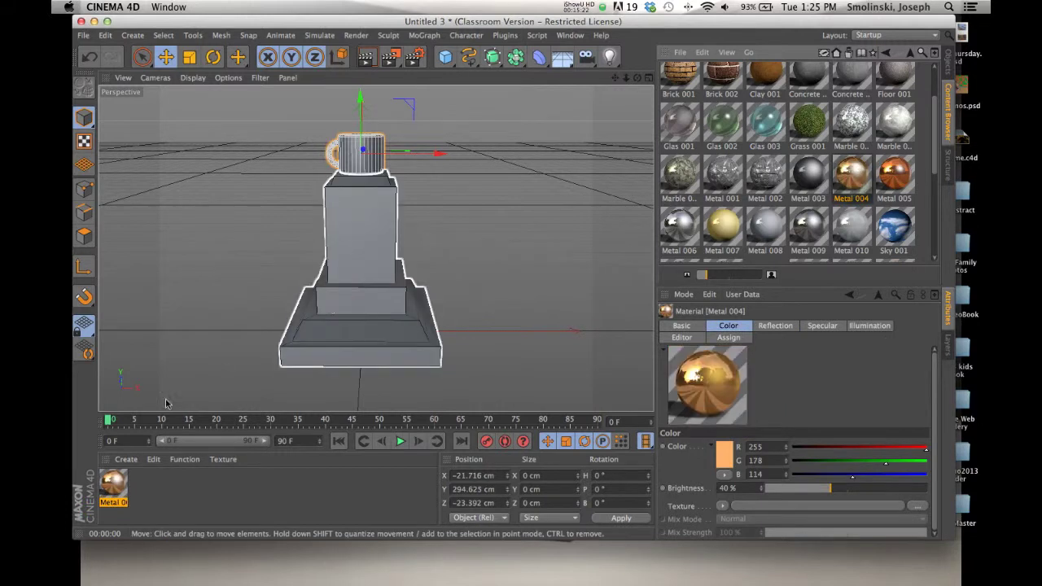
Set the blue value of the Metal 004 material's color to 93
double_click(113, 485)
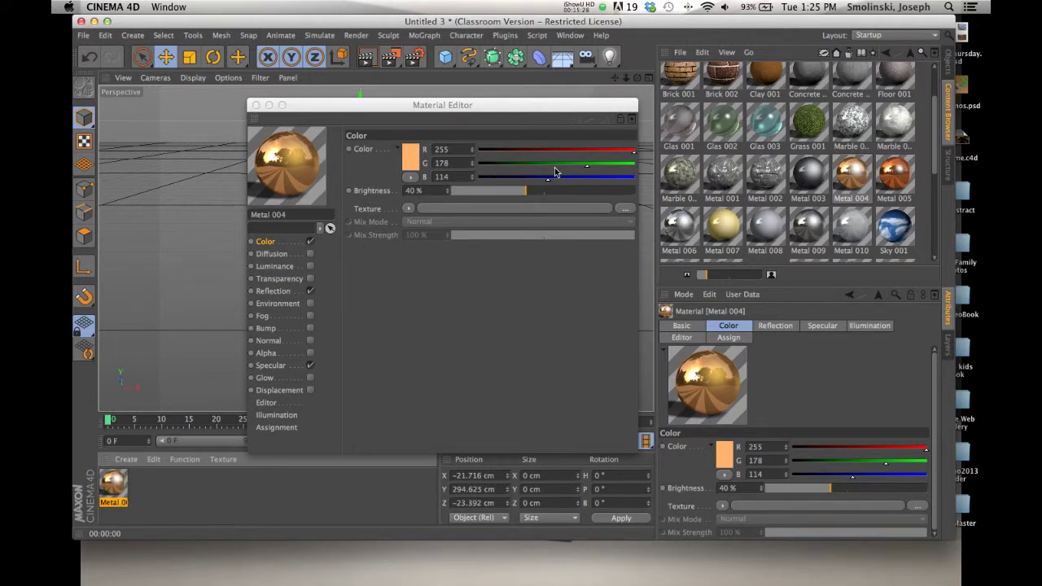
drag(548, 183, 536, 186)
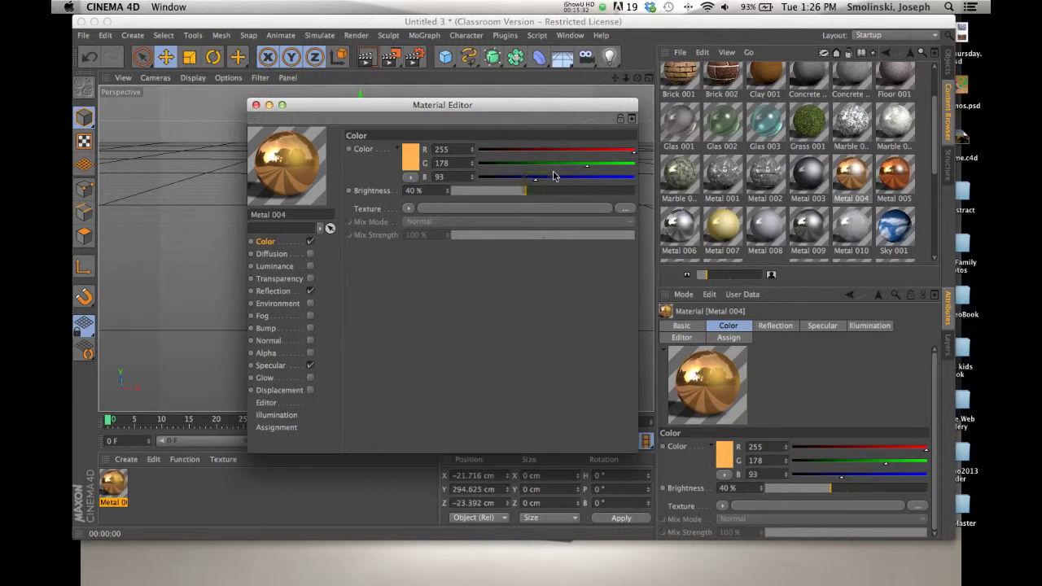
click(255, 106)
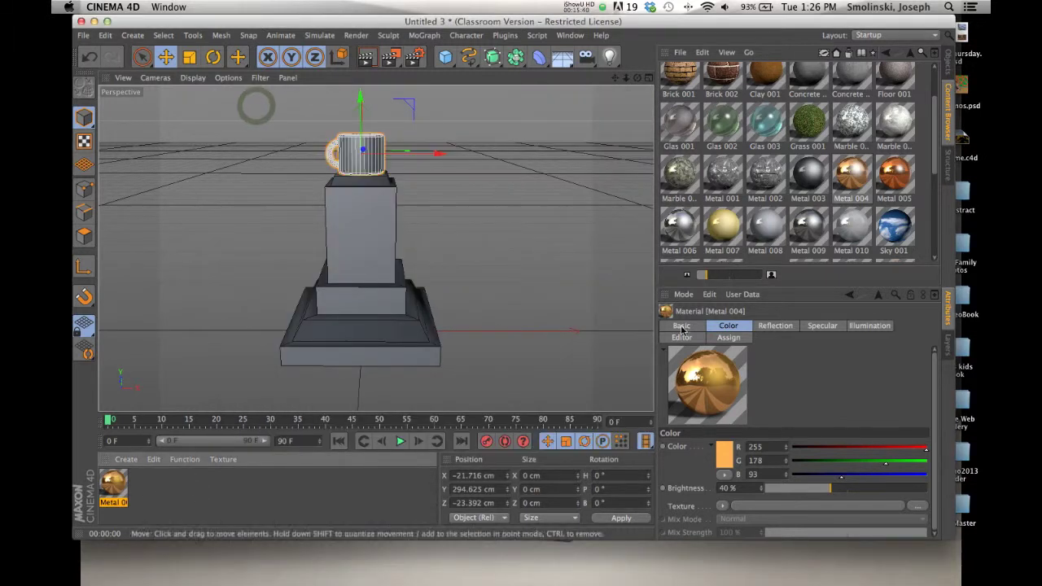
Assign the Metal 004 material to the CoffeeCup group and render a preview of the view
click(949, 66)
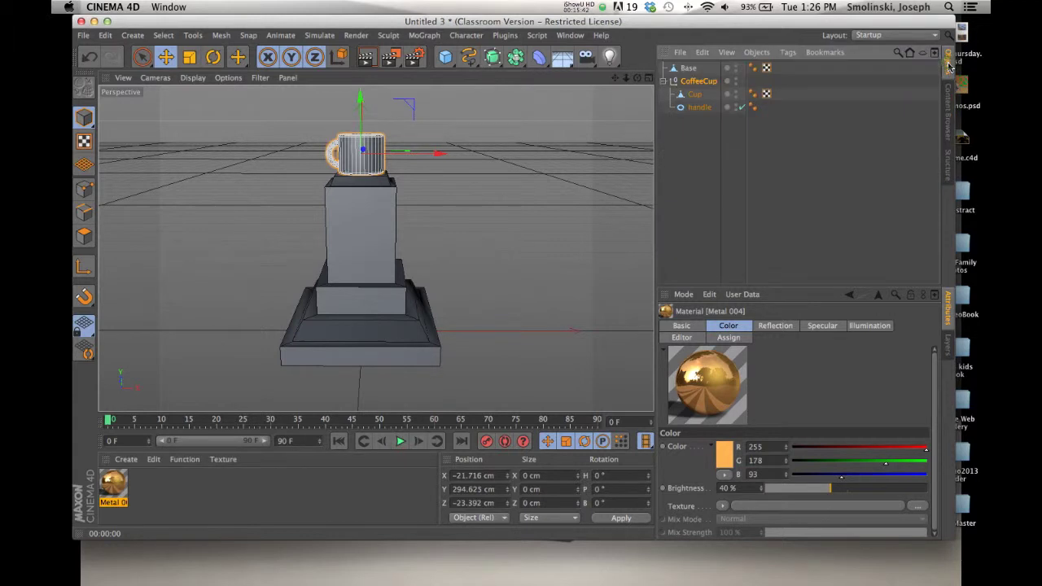
drag(113, 482, 705, 85)
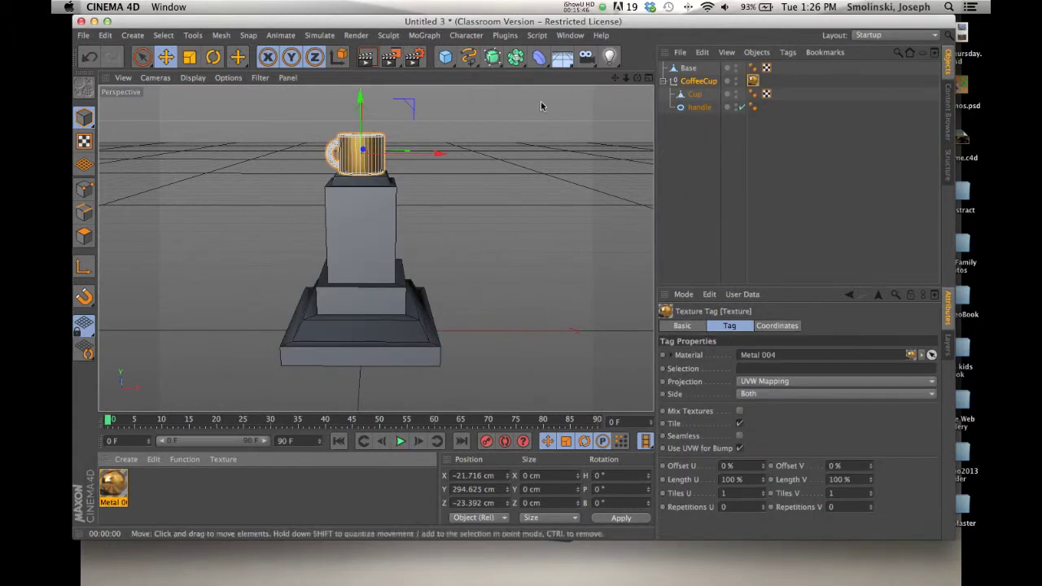
click(365, 57)
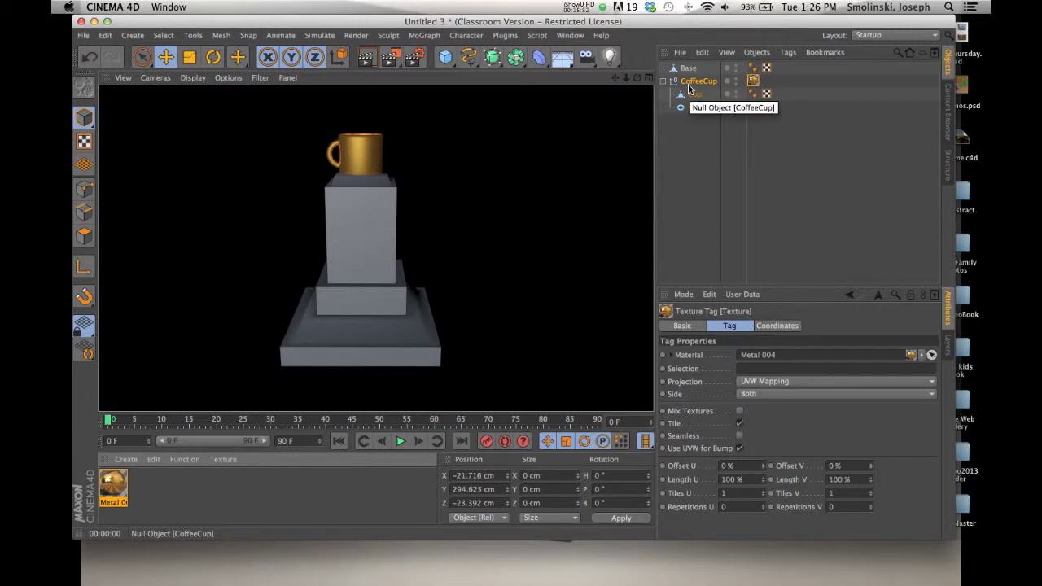
Load the Marble 002 material from the Basic presets and assign it to the Base
click(946, 114)
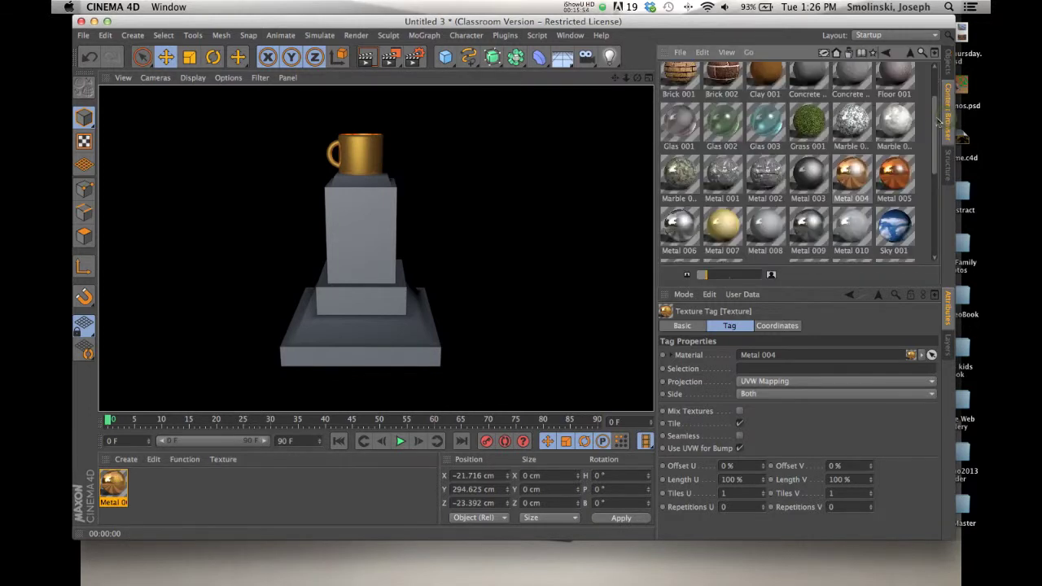
double_click(894, 124)
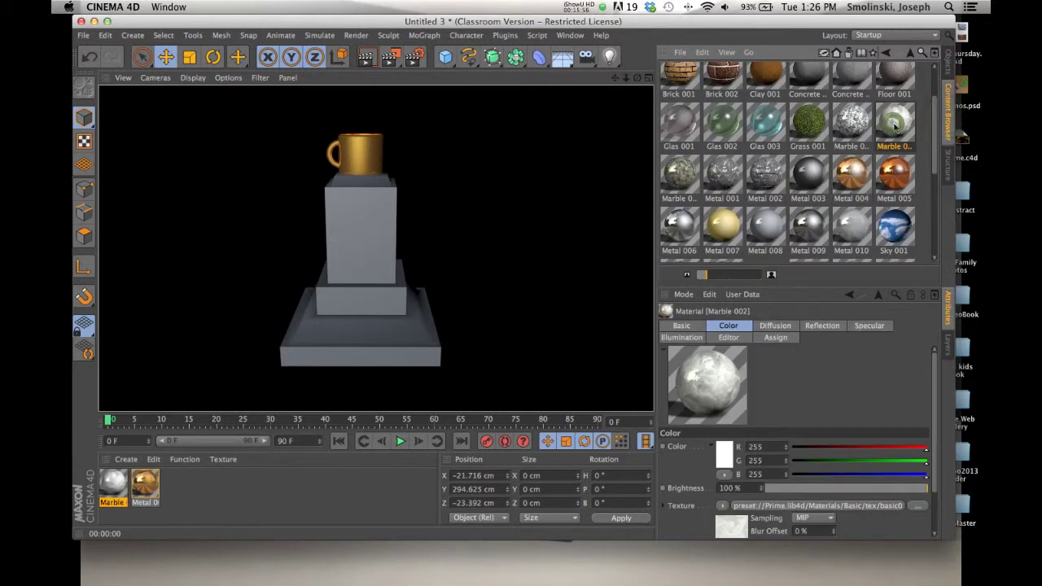
click(948, 72)
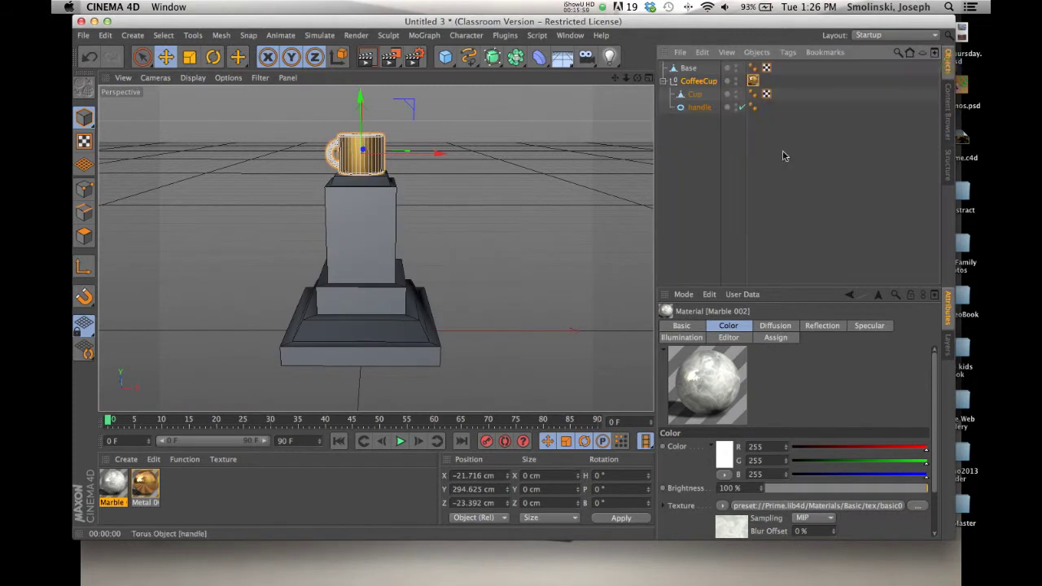
click(114, 490)
drag(114, 490, 365, 293)
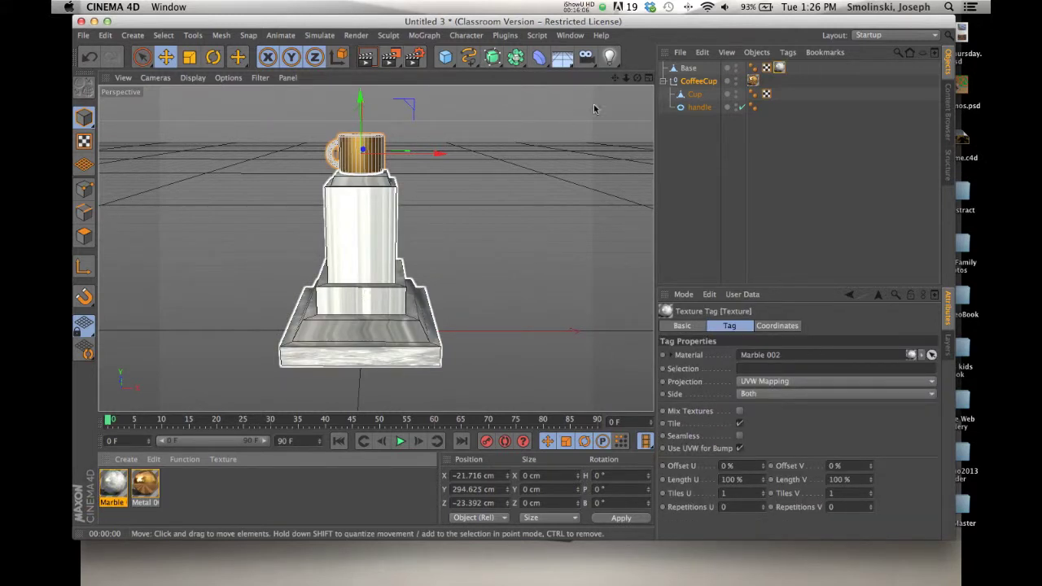
Rotate the CoffeeCup group about its vertical axis to a heading of about 41.6°
alt+drag(521, 298, 519, 298)
click(698, 81)
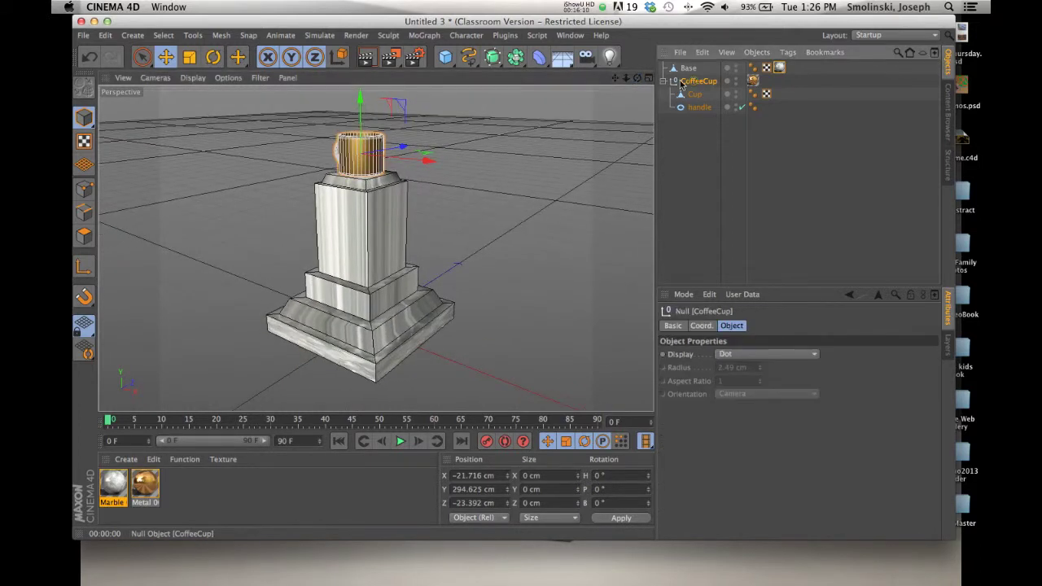
click(214, 60)
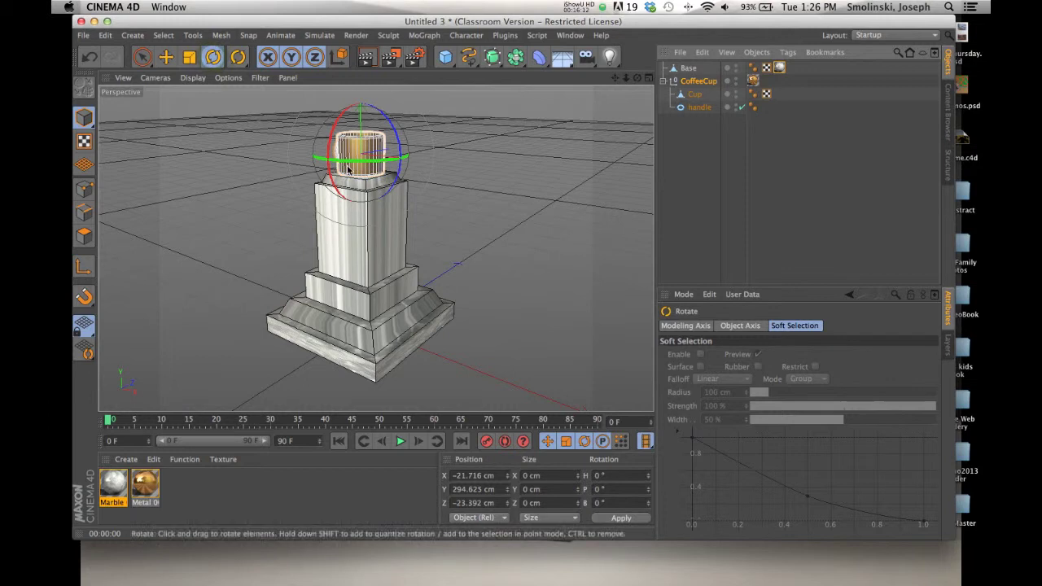
drag(348, 163, 415, 163)
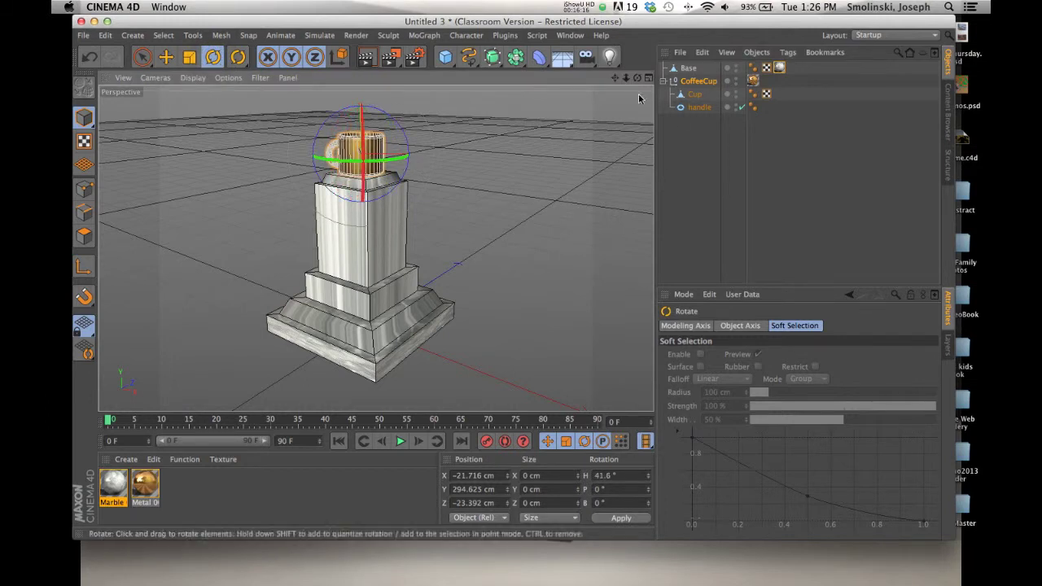
Render a preview of the view and check the projection options of the Base's Marble 002 texture tag
click(366, 57)
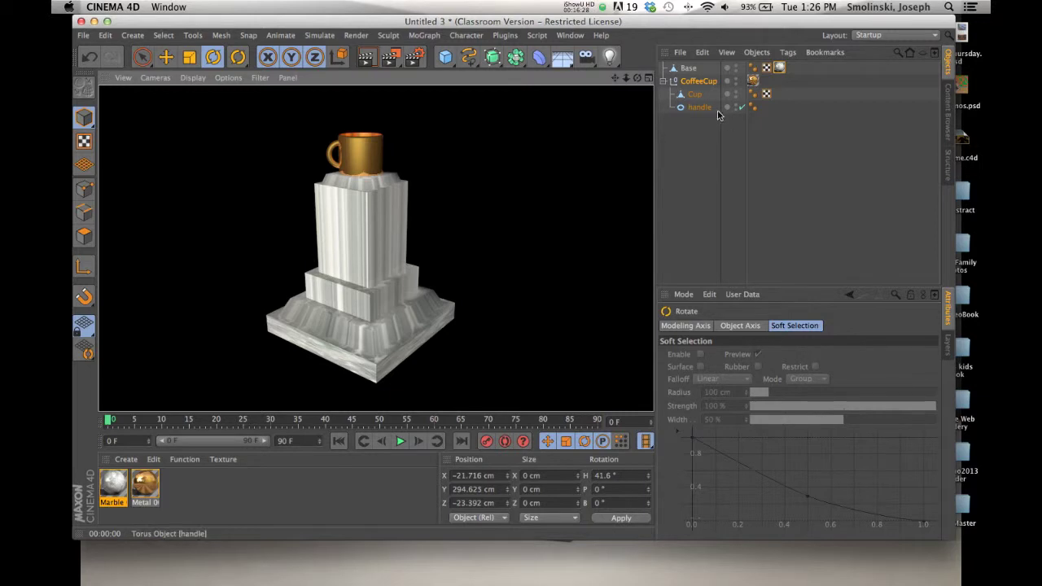
click(692, 70)
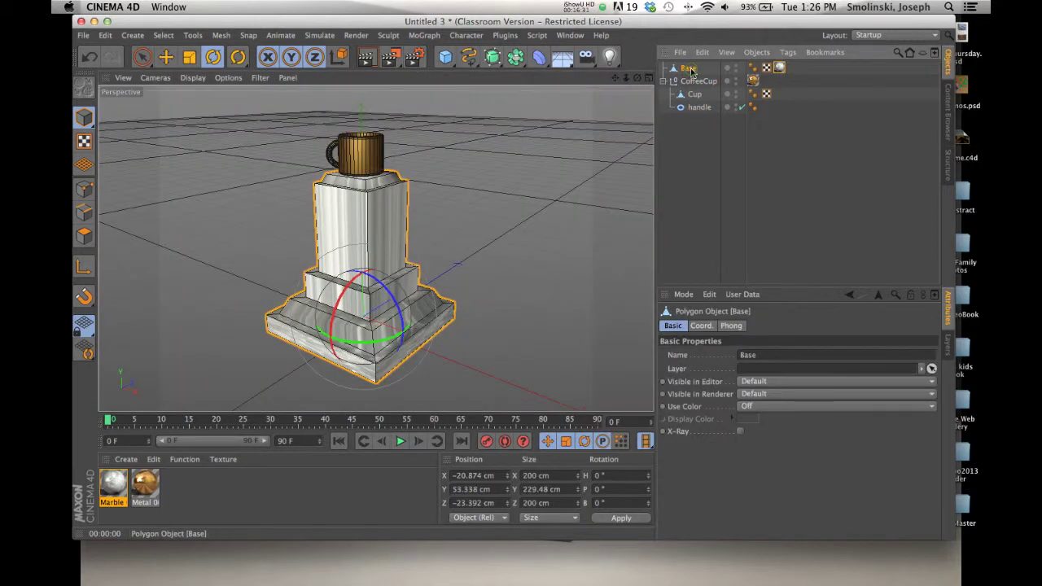
click(779, 70)
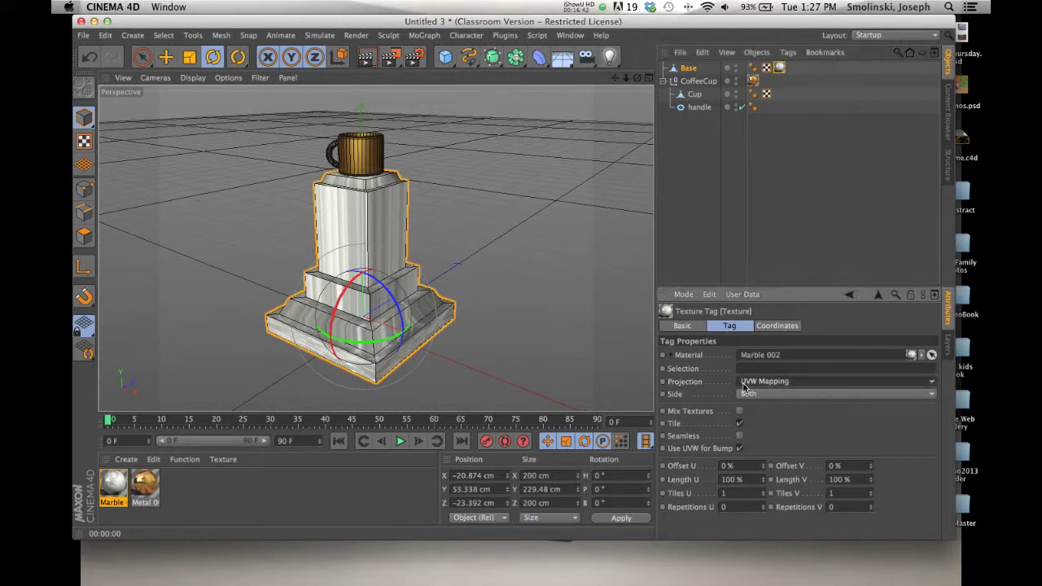
click(932, 382)
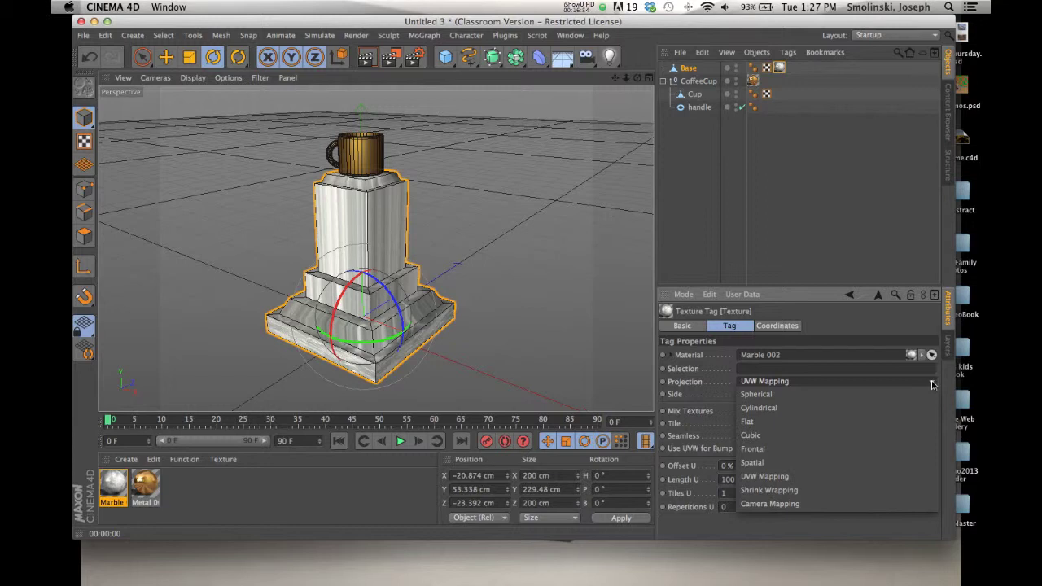
click(933, 383)
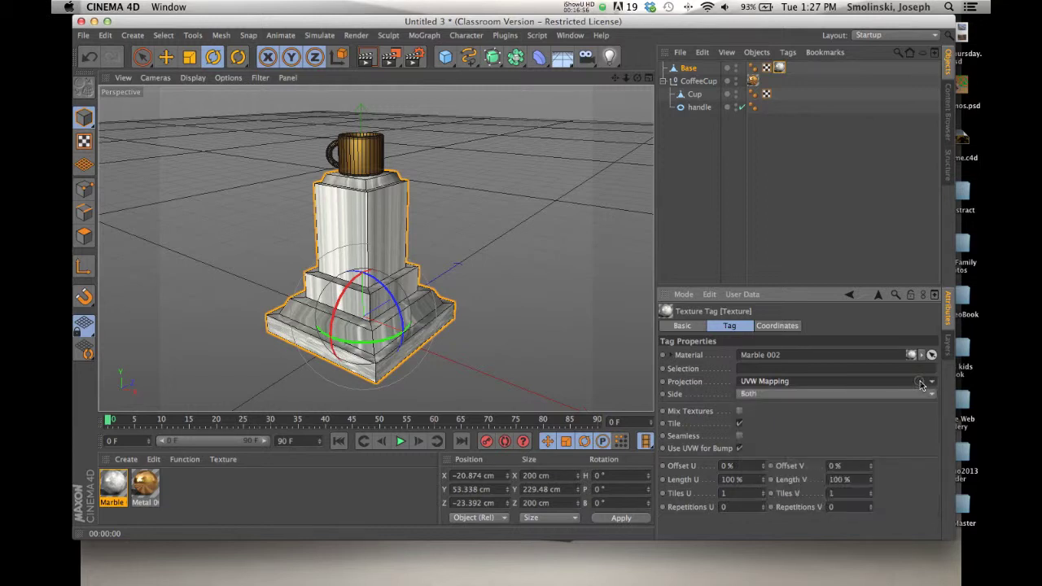
Inspect the image used as the color texture of the Marble 002 material
double_click(111, 486)
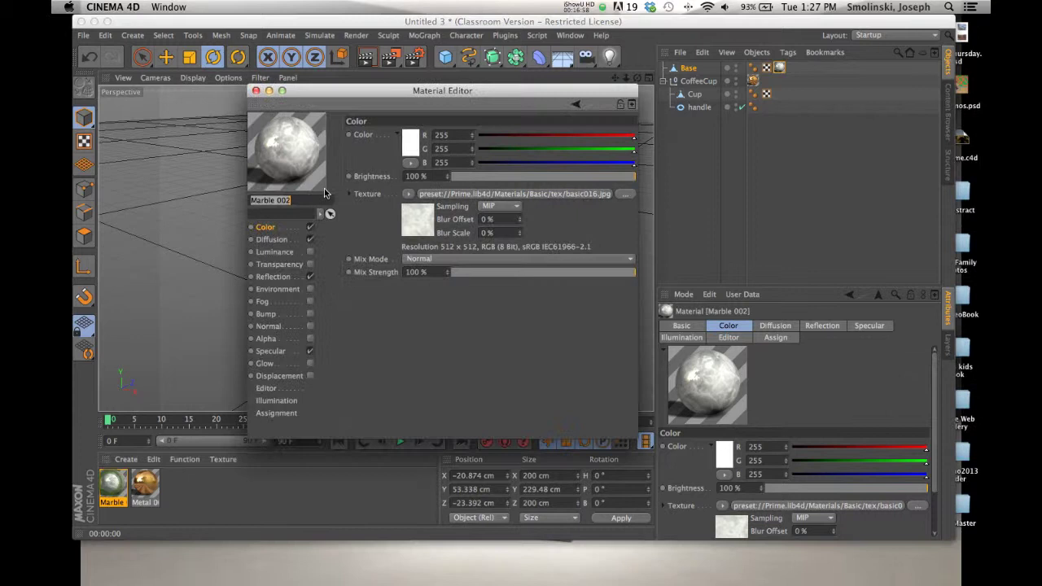
click(416, 218)
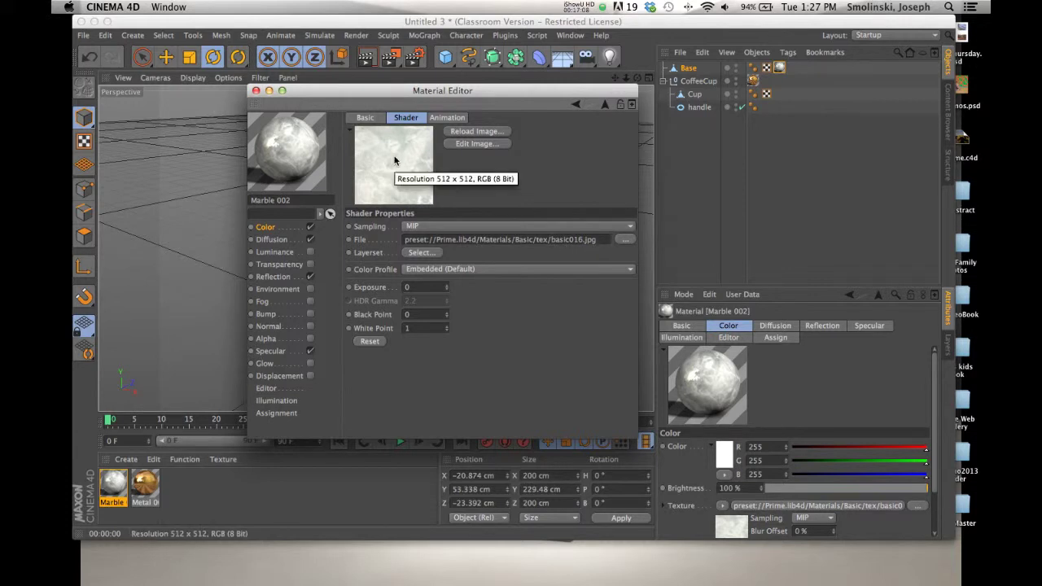
click(256, 91)
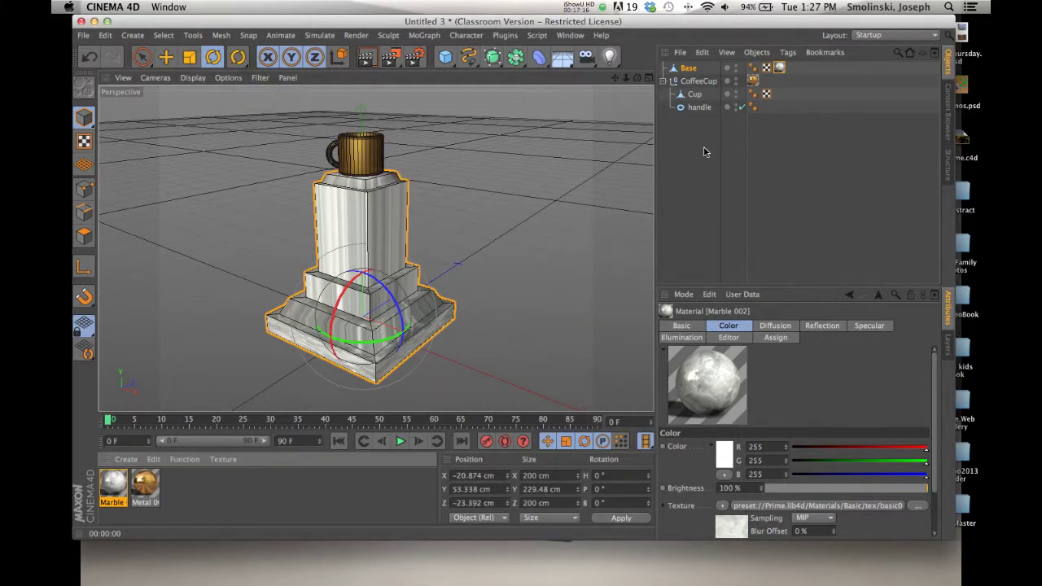
Set the projection of the Base's Marble 002 texture tag to Cubic and render a preview
click(688, 68)
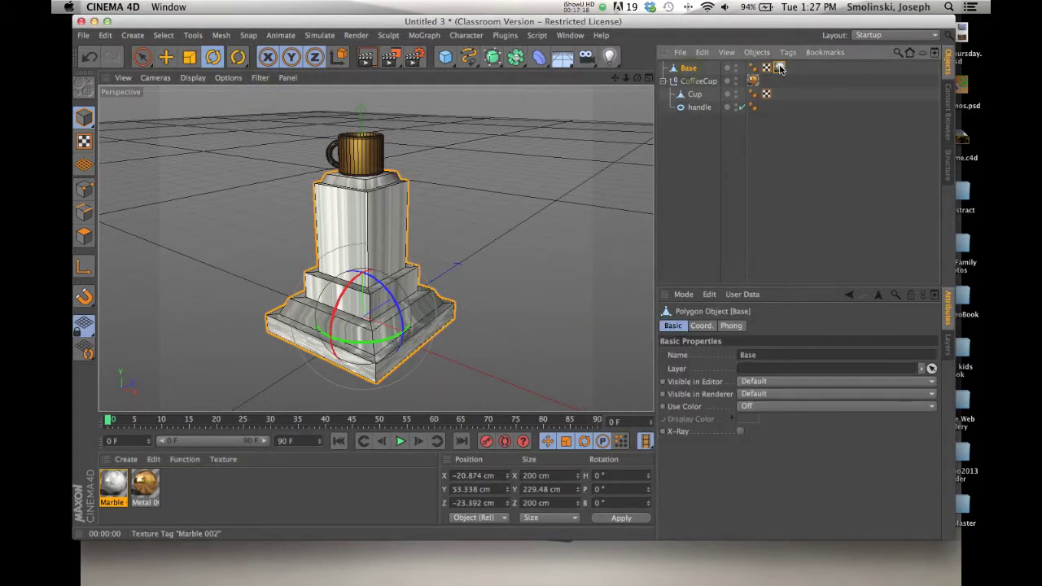
click(780, 69)
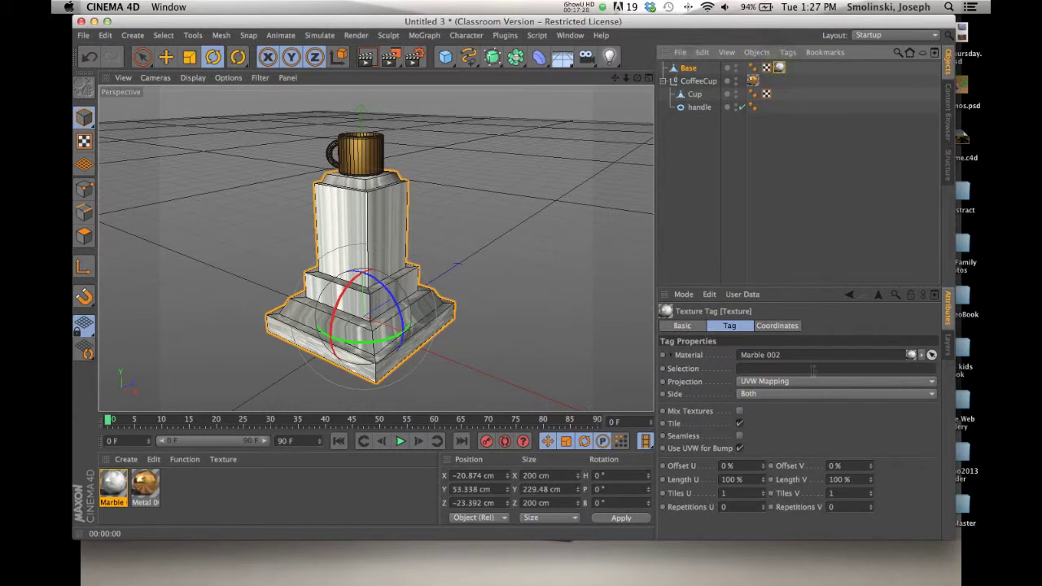
click(810, 381)
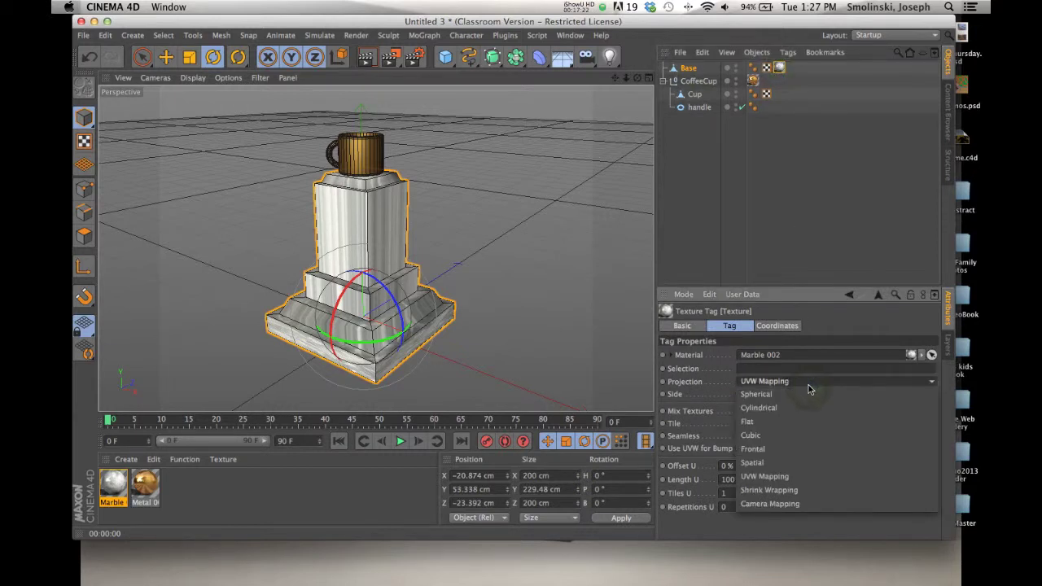
click(784, 435)
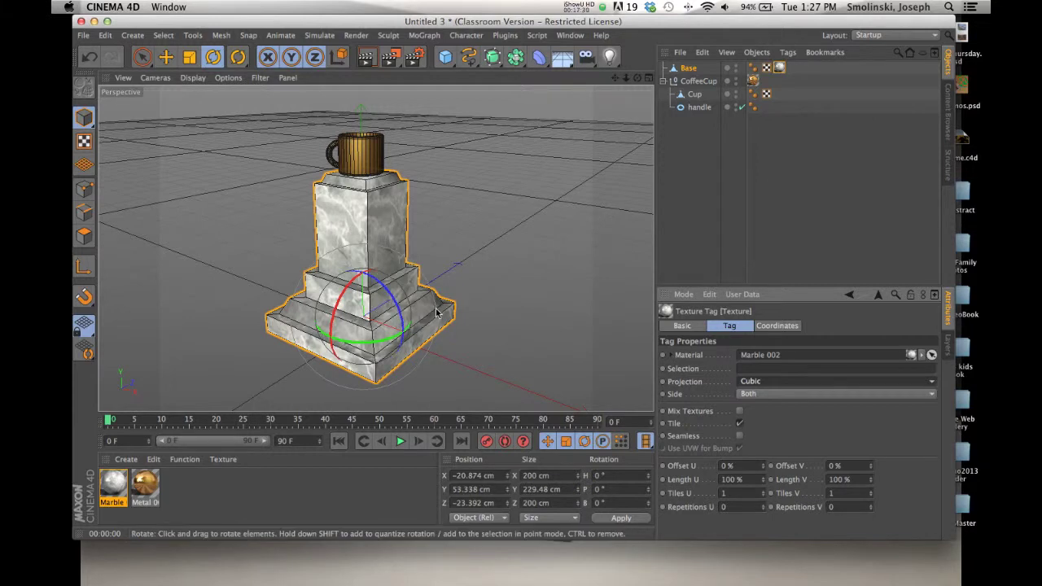
click(366, 56)
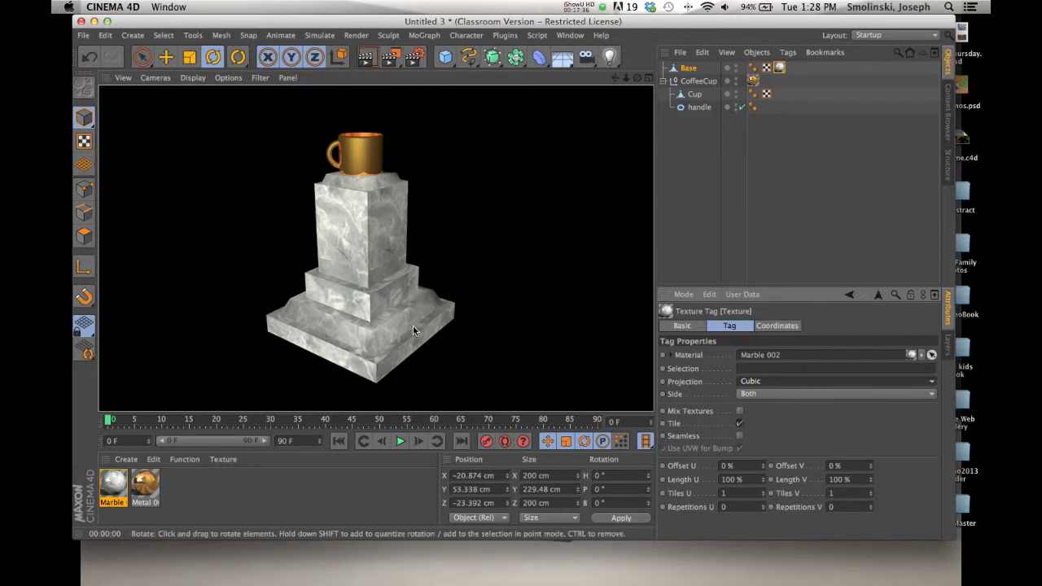
Try Cylindrical projection for the Base's marble texture and render a preview
click(746, 381)
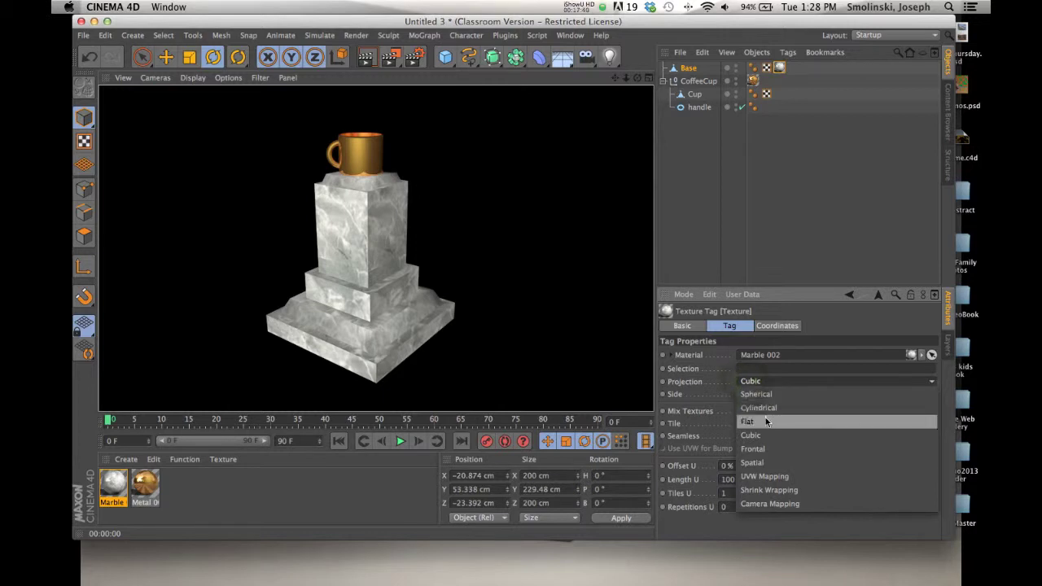
click(759, 408)
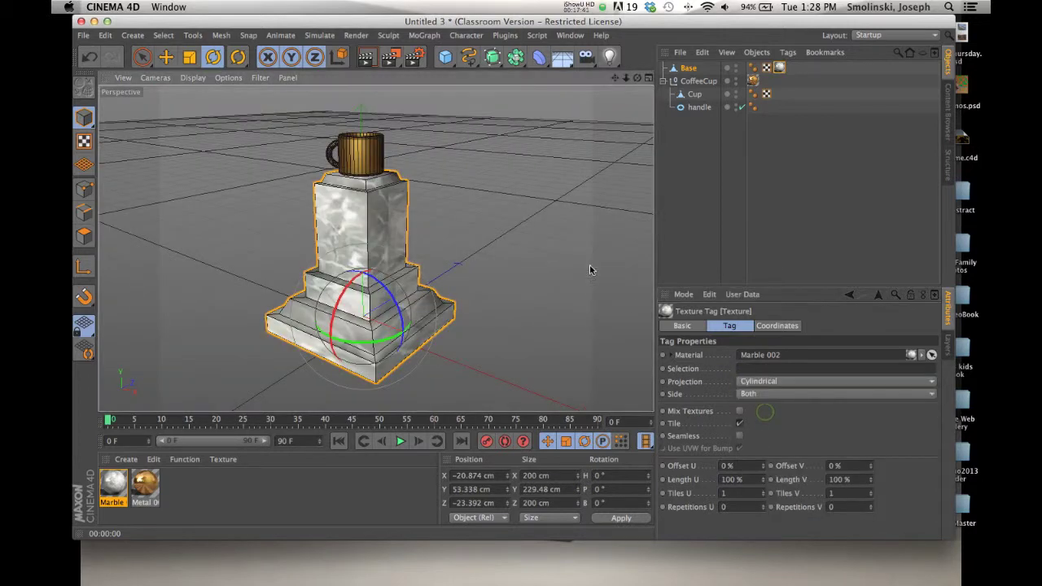
click(365, 59)
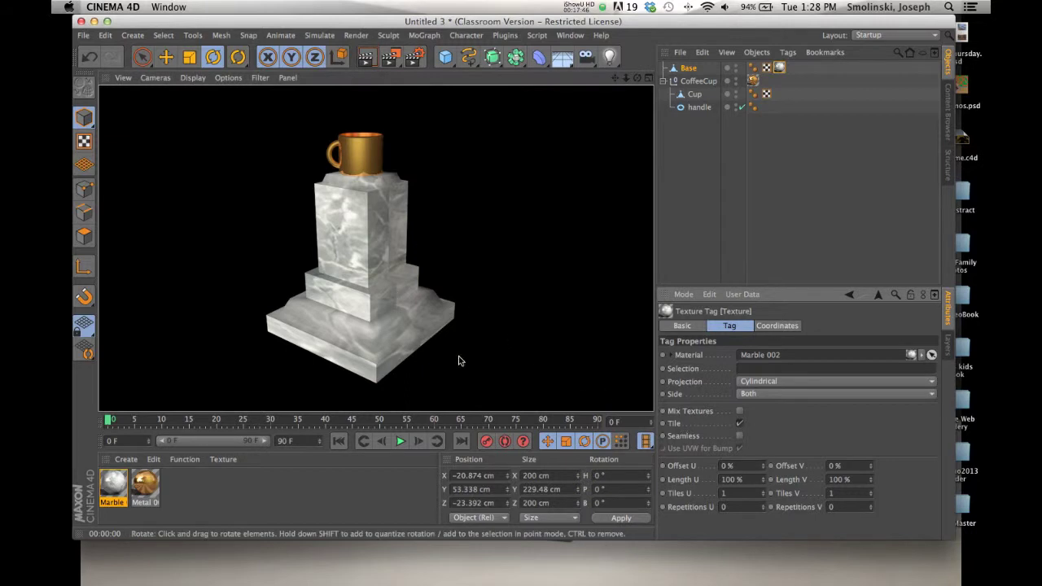
Enable Seamless for the Base's marble texture and set its projection back to Cubic, rendering a preview after each change
click(739, 435)
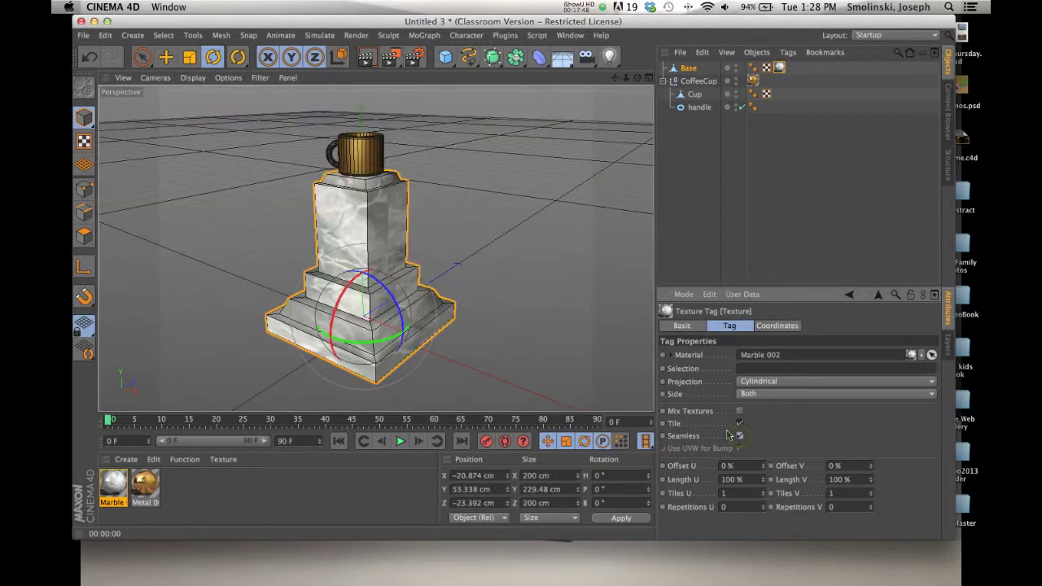
click(365, 58)
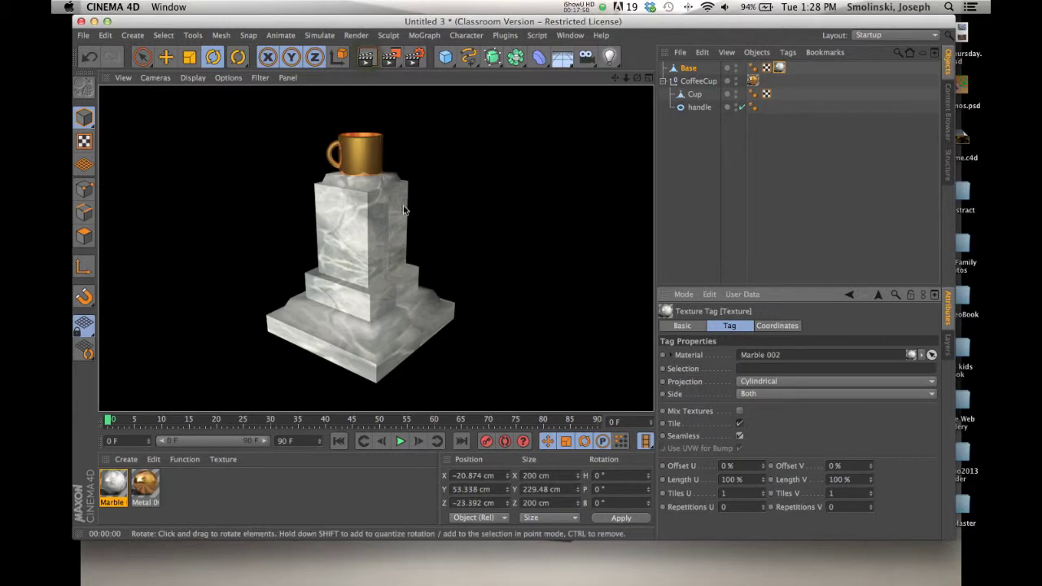
click(779, 384)
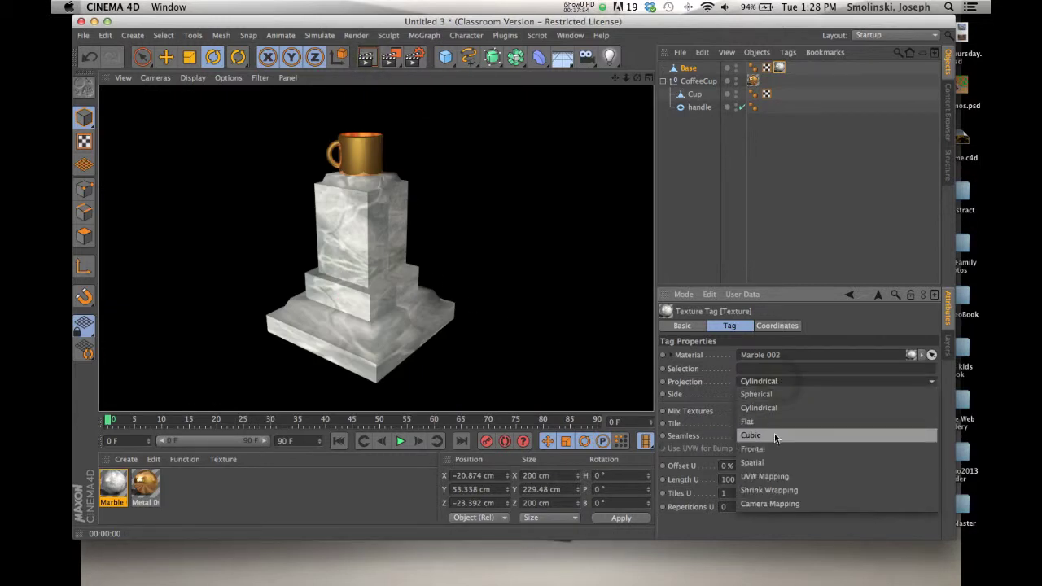
click(773, 438)
click(366, 59)
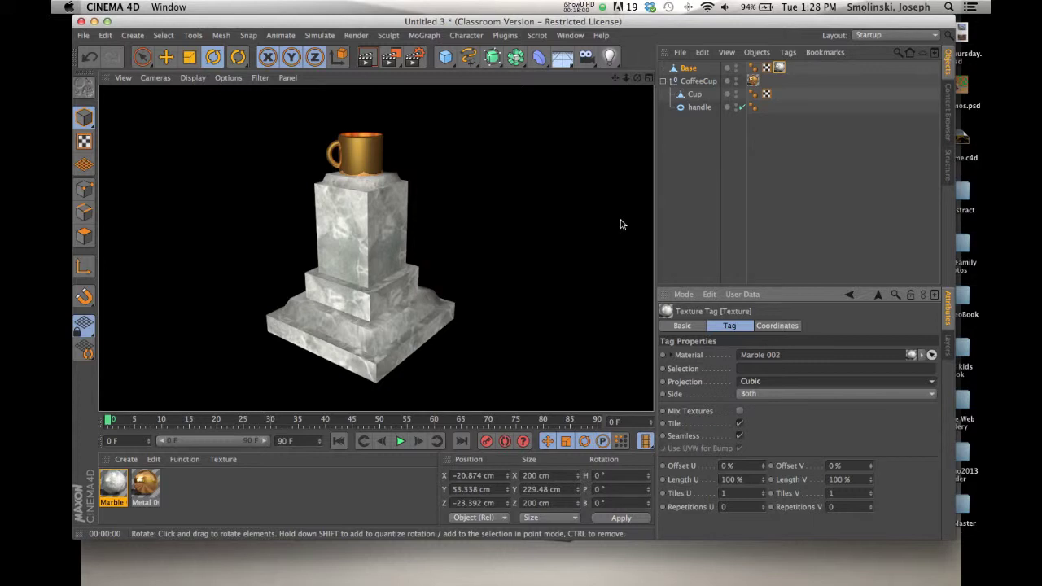
Add a Floor object and an Omni light to the scene
click(562, 59)
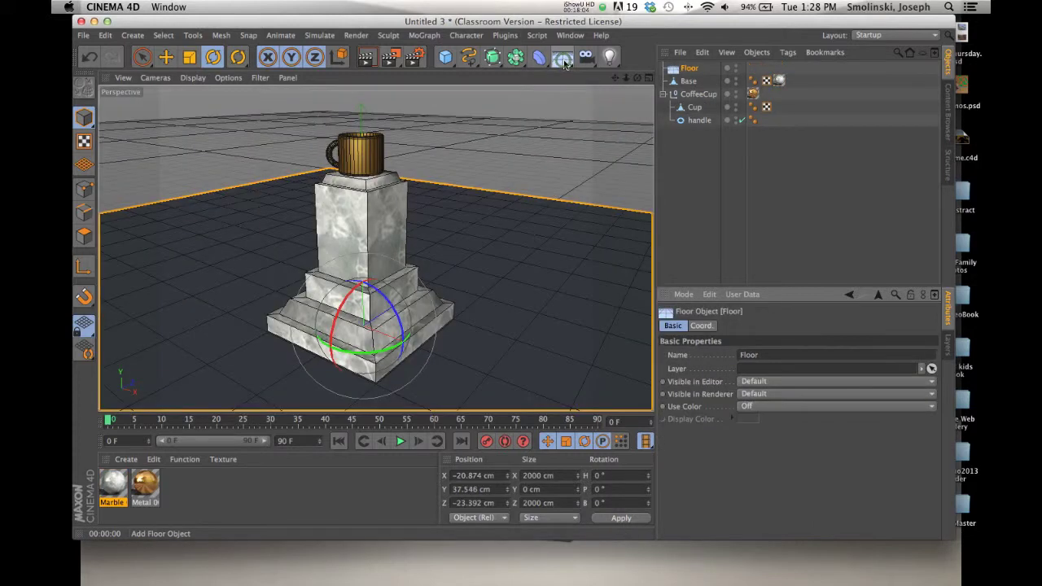
click(609, 58)
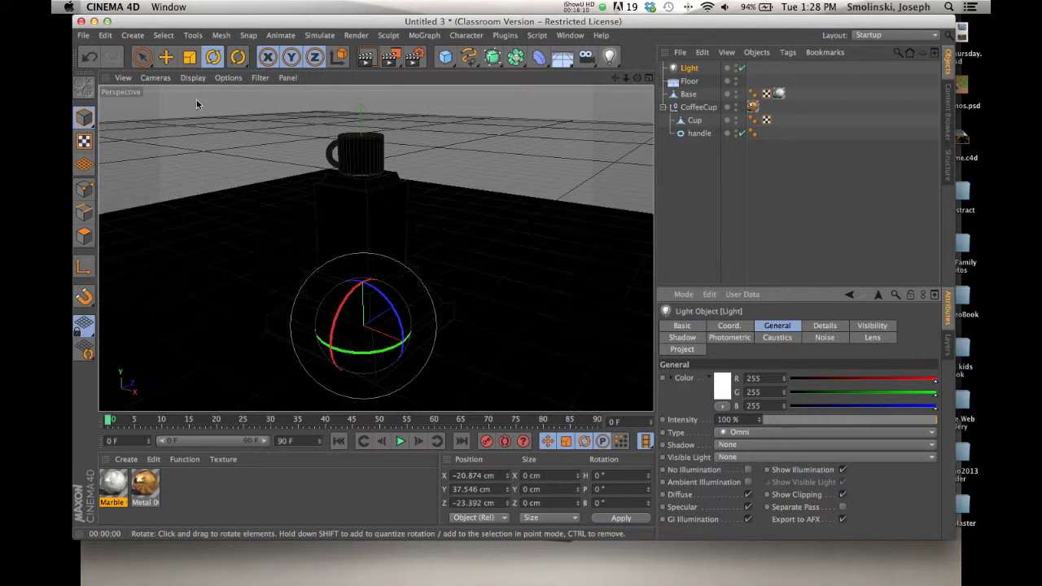
Move the light above and in front of the trophy, to about X -183 cm, Y 508 cm, Z -419 cm
click(165, 56)
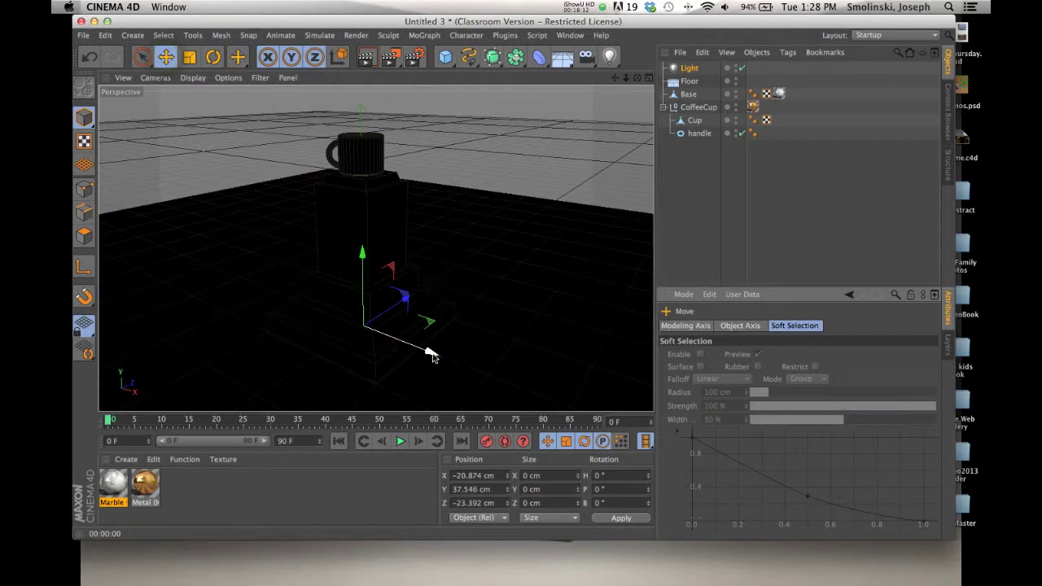
drag(400, 298, 265, 88)
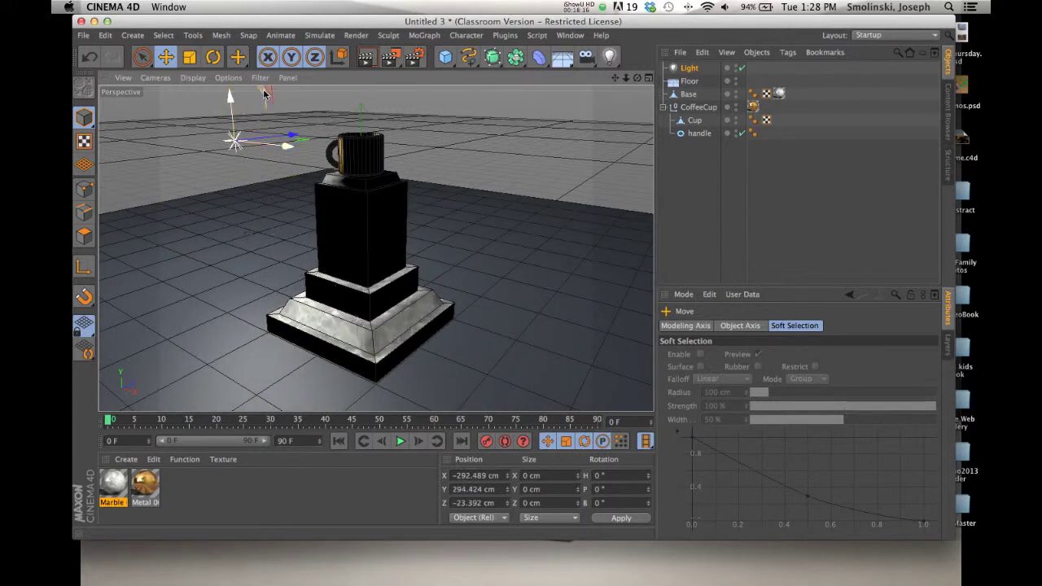
drag(626, 78, 328, 96)
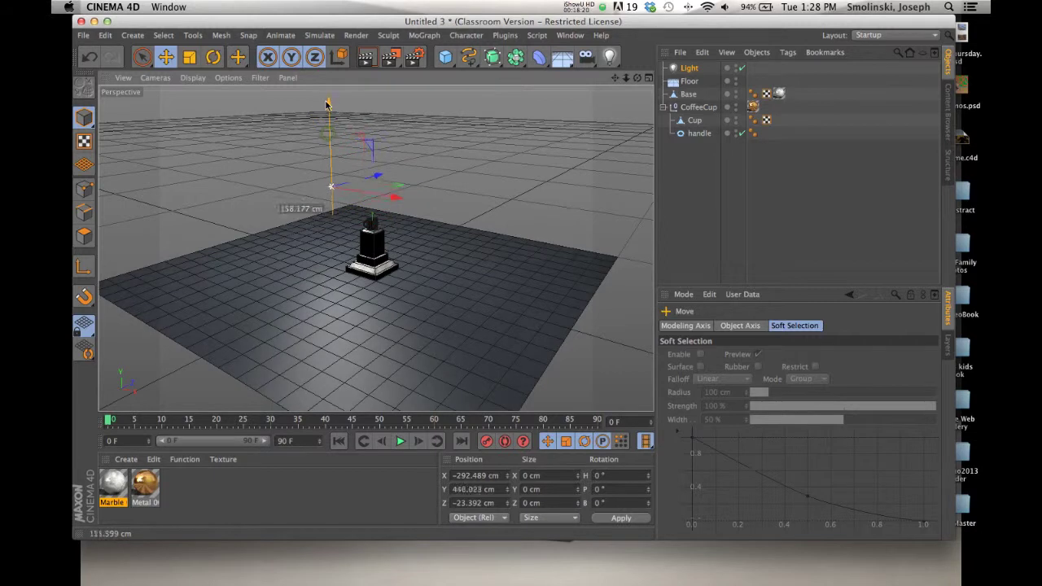
drag(375, 165, 354, 213)
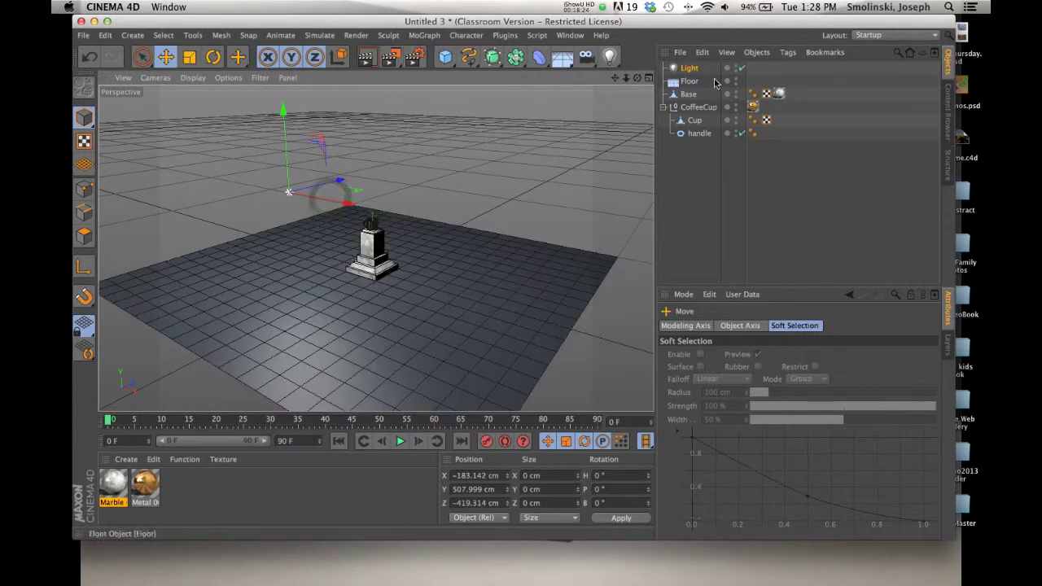
Set the light's shadow type to Shadow Maps (Soft)
click(689, 69)
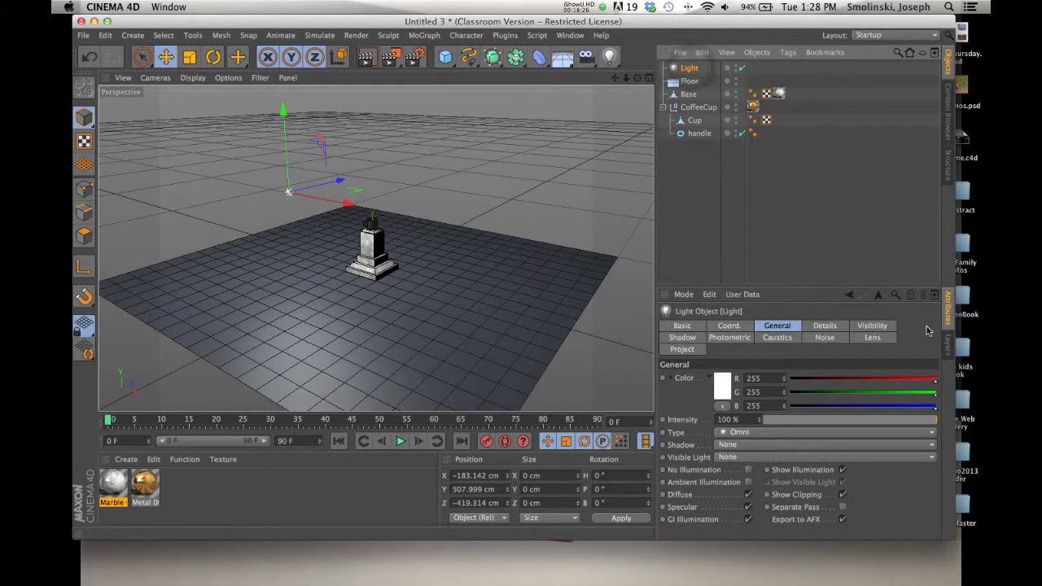
click(682, 337)
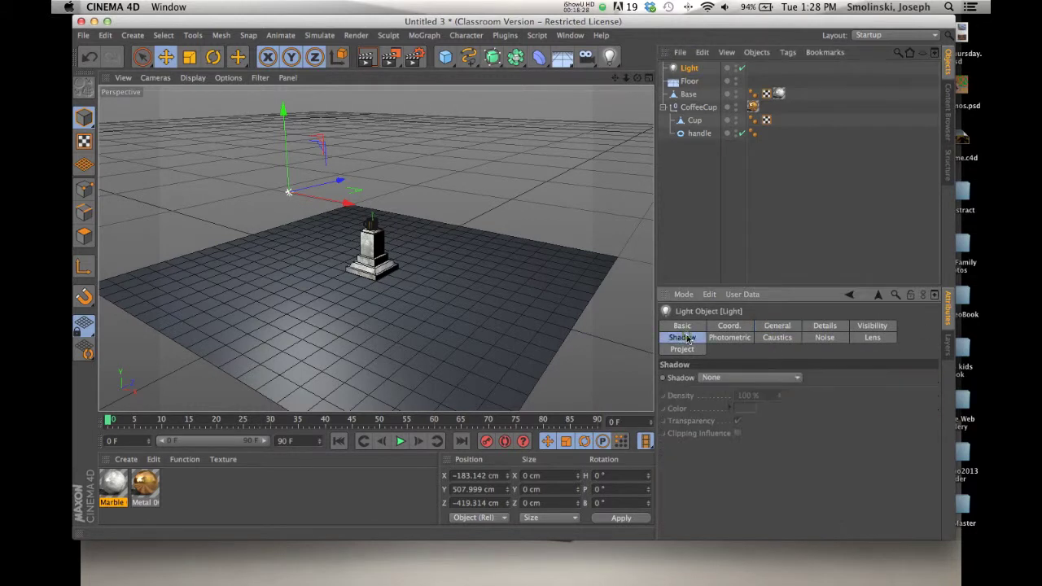
click(714, 378)
click(728, 405)
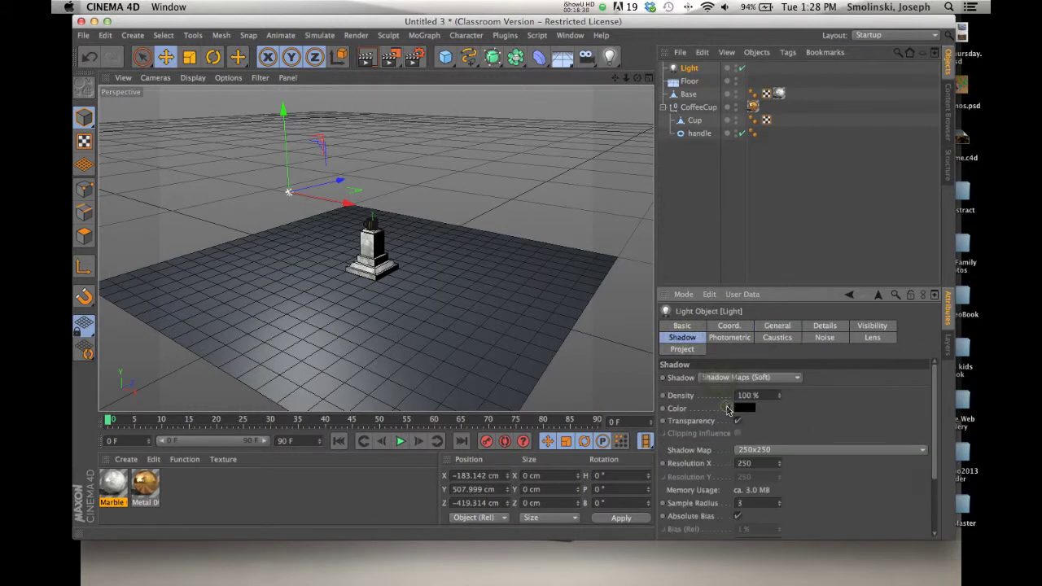
Select the Base and render a close preview of the lit trophy on the floor
click(688, 93)
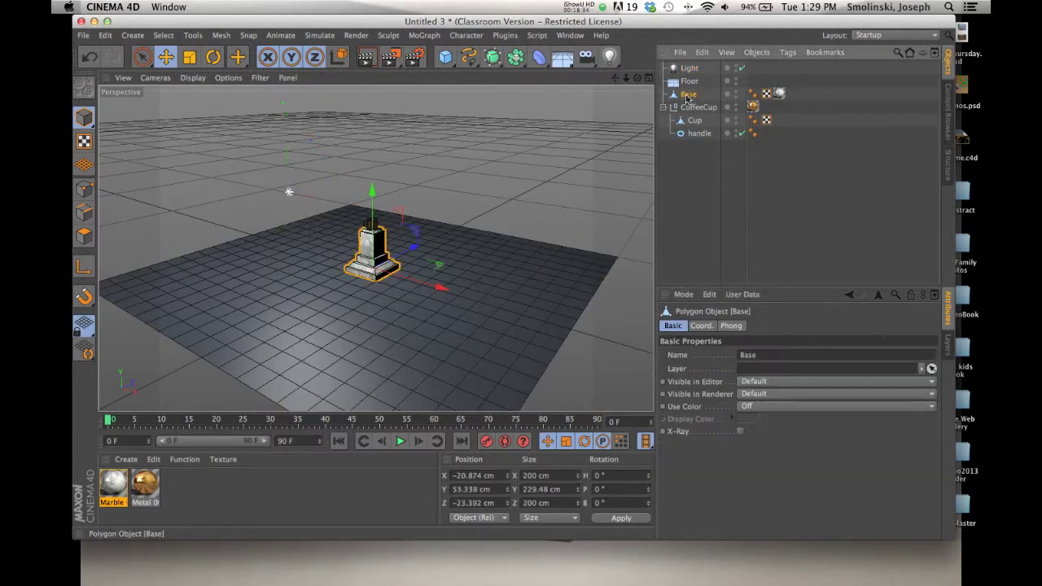
scroll(375, 249, up, 5)
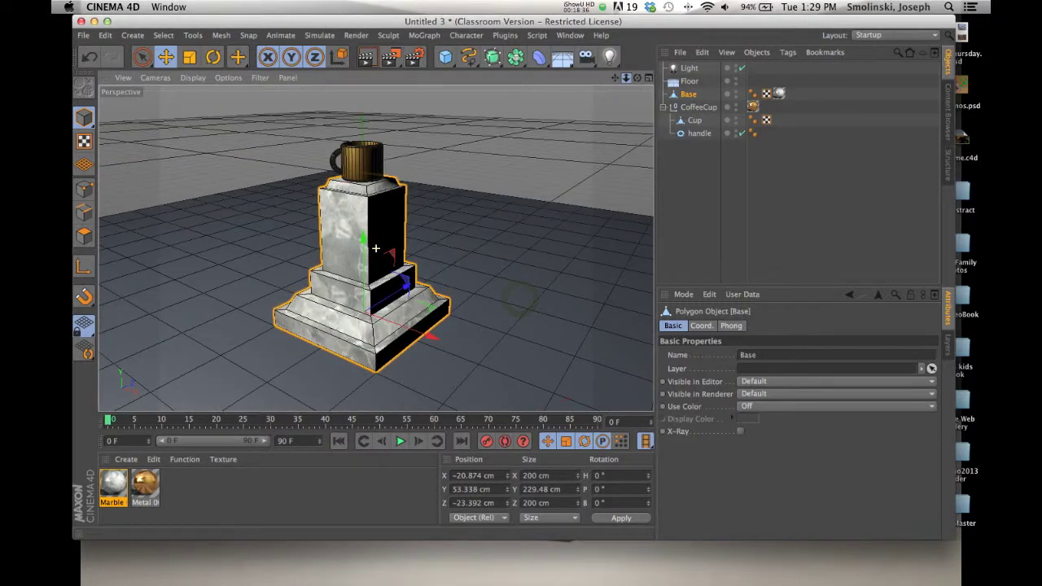
scroll(375, 248, up, 1)
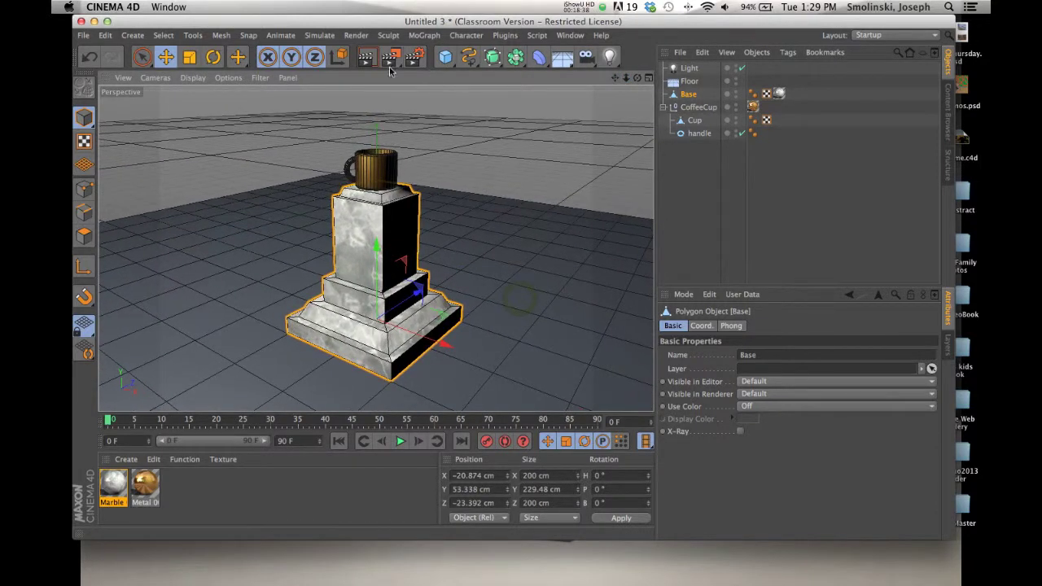
click(366, 57)
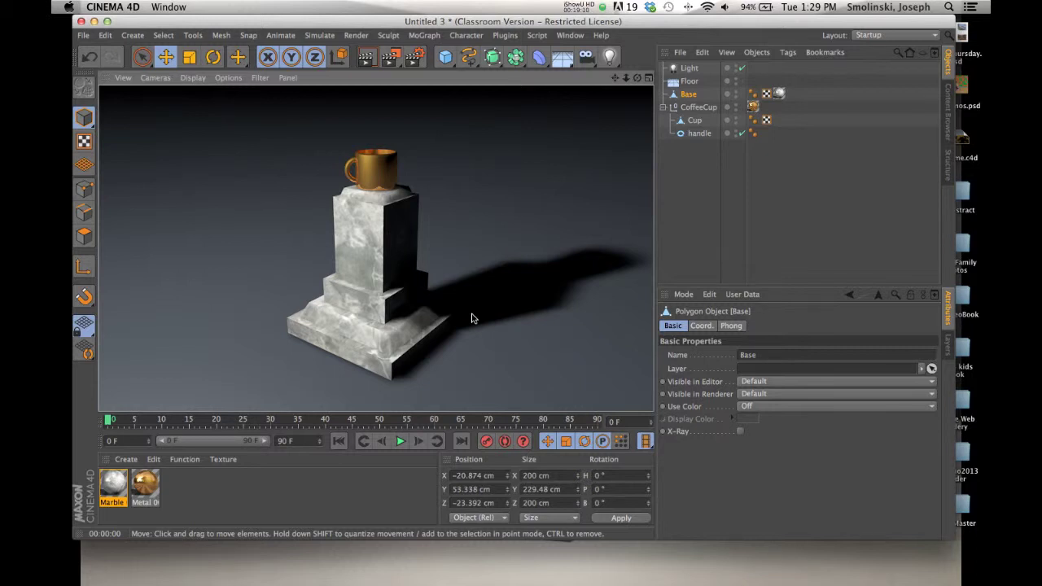
click(582, 6)
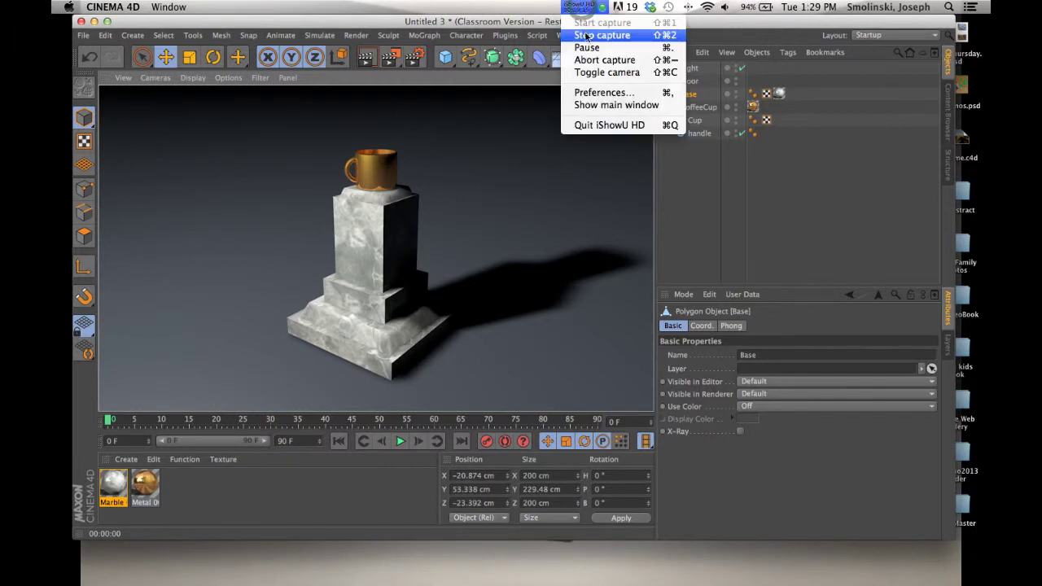